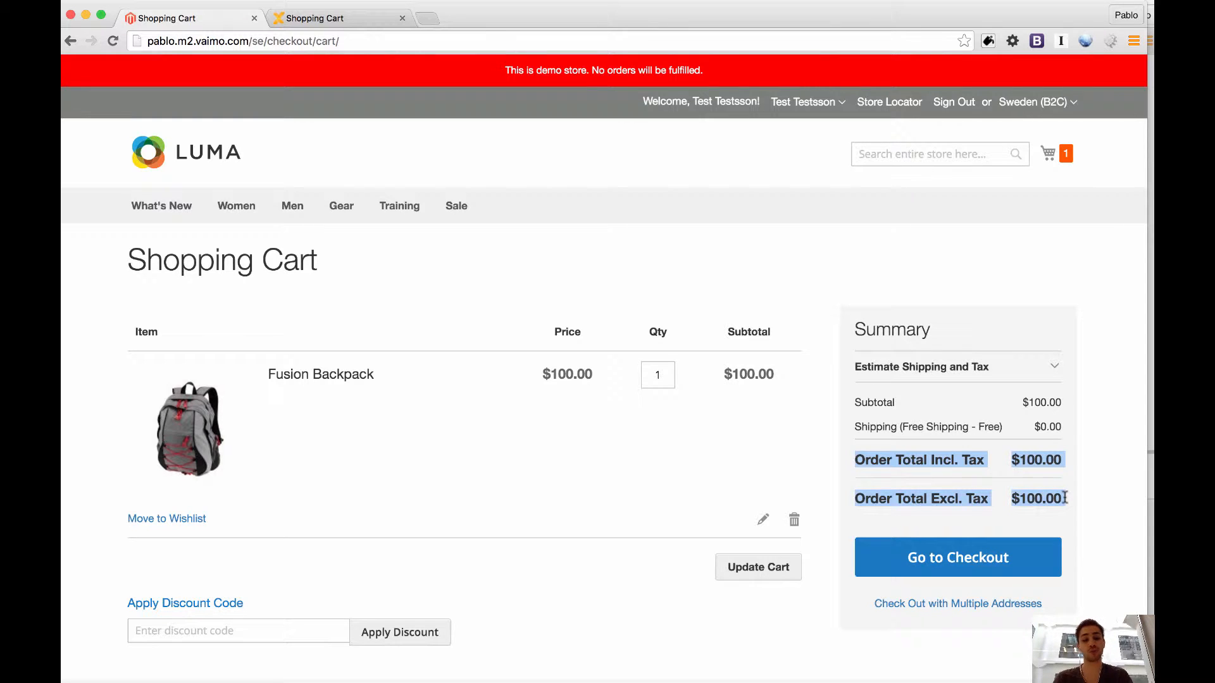
Compare the order totals including and excluding tax in the shopping carts of both demo stores
{"action": "key", "text": "ctrl+Tab"}
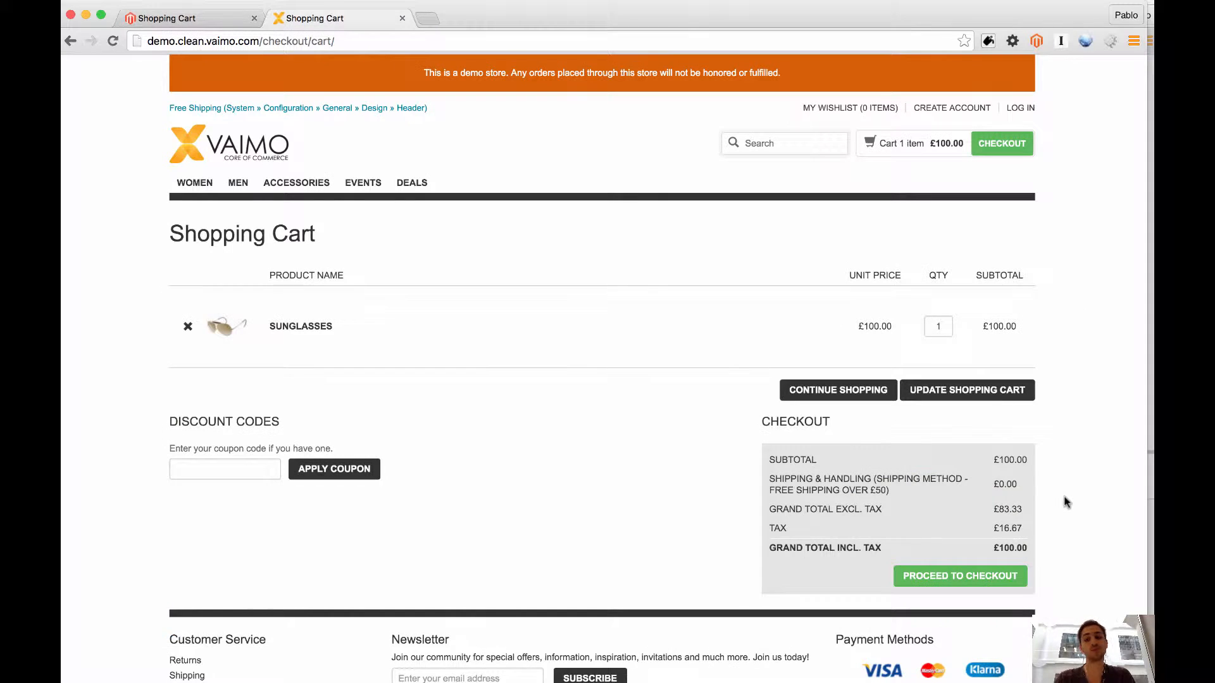
{"action": "scroll", "coordinate": [1066, 501], "scroll_direction": "down", "scroll_amount": 1}
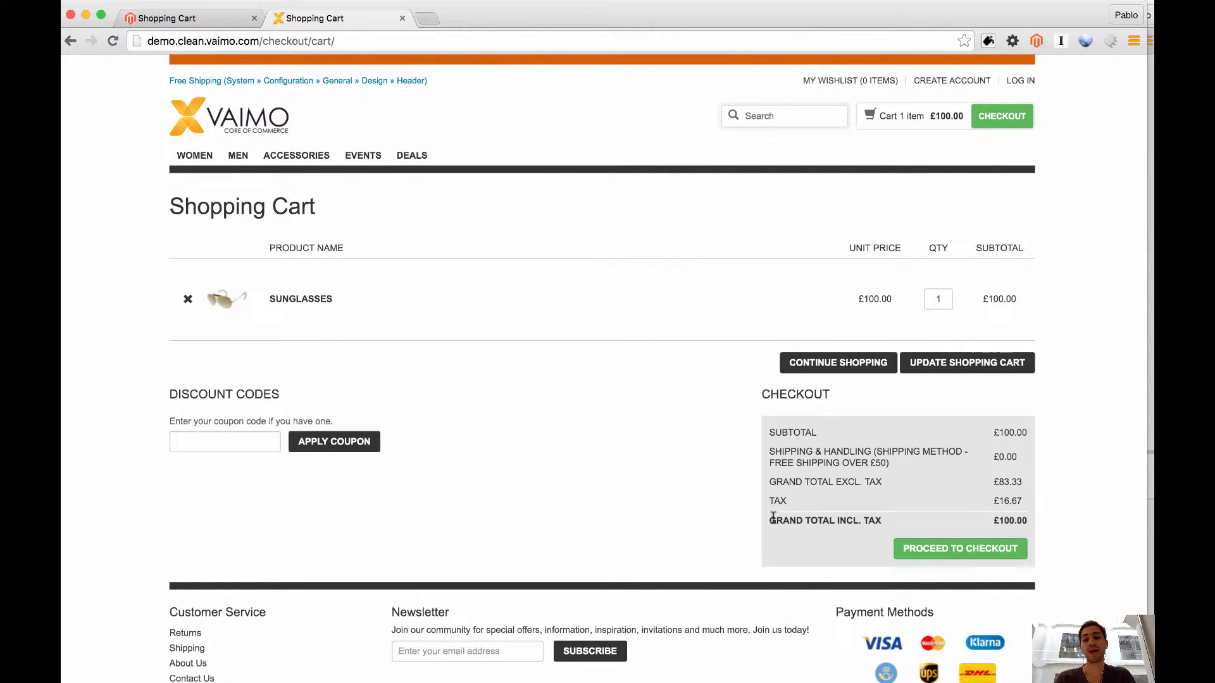
{"action": "left_click_drag", "start_coordinate": [770, 520], "coordinate": [867, 523]}
{"action": "left_click_drag", "start_coordinate": [993, 521], "coordinate": [1014, 526]}
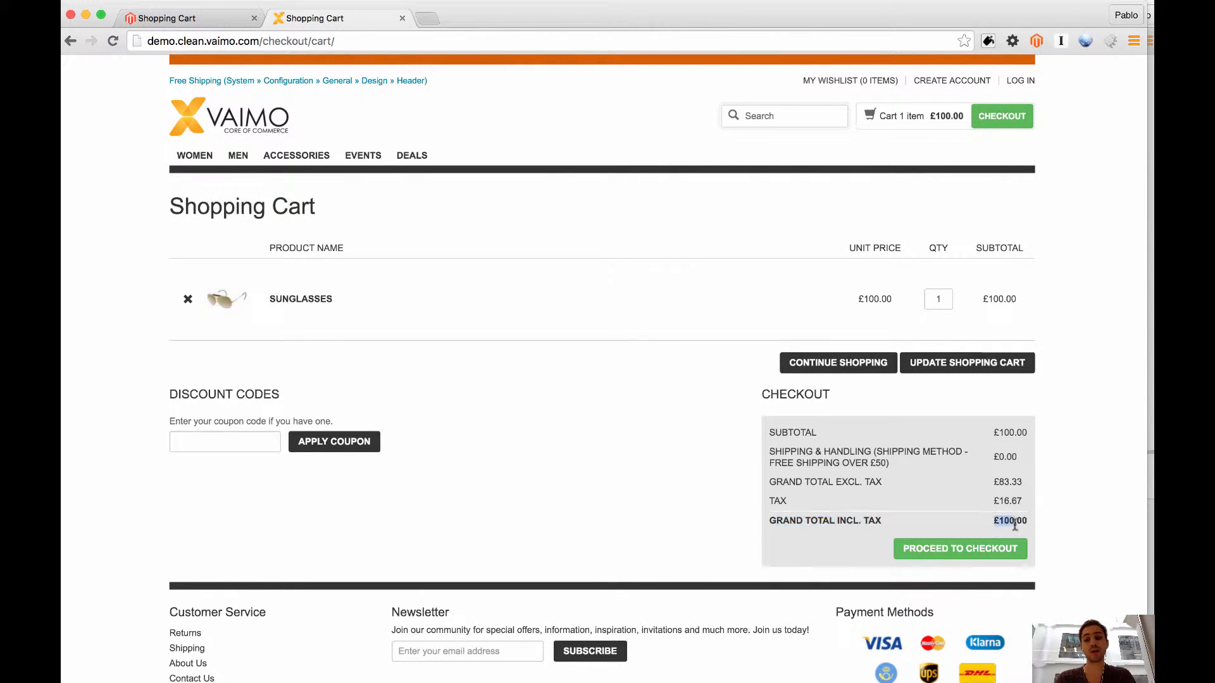
{"action": "left_click_drag", "start_coordinate": [770, 482], "coordinate": [886, 484]}
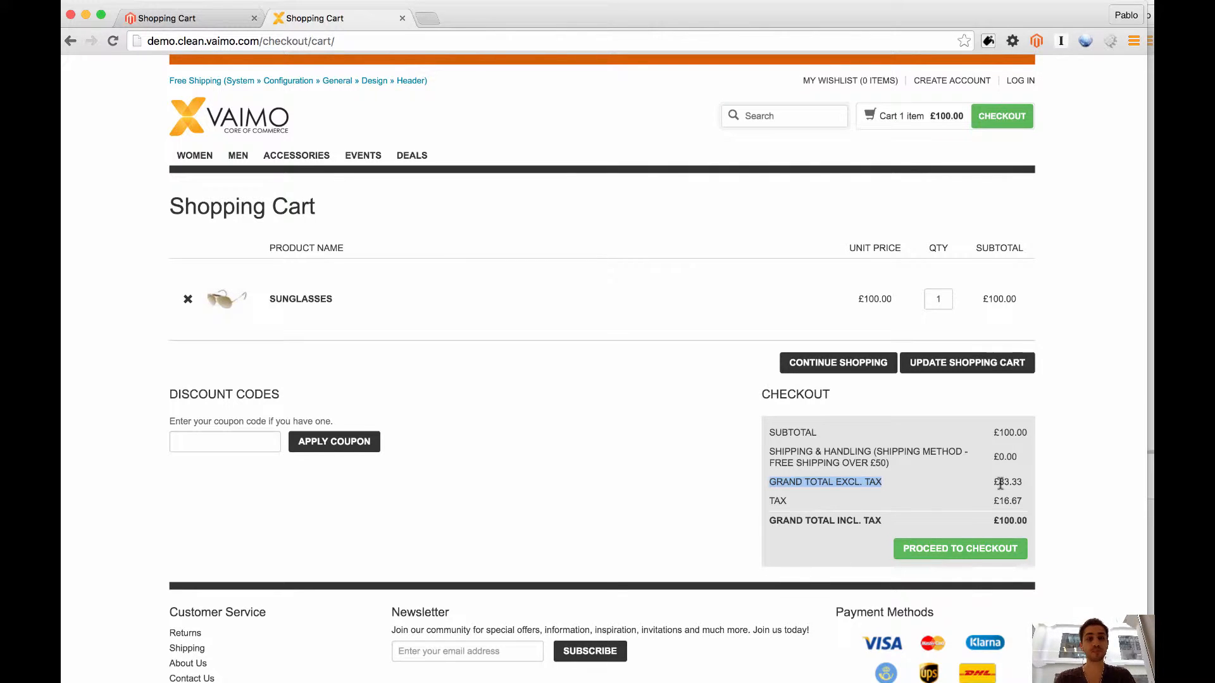
{"action": "key", "text": "ctrl+shift+Tab"}
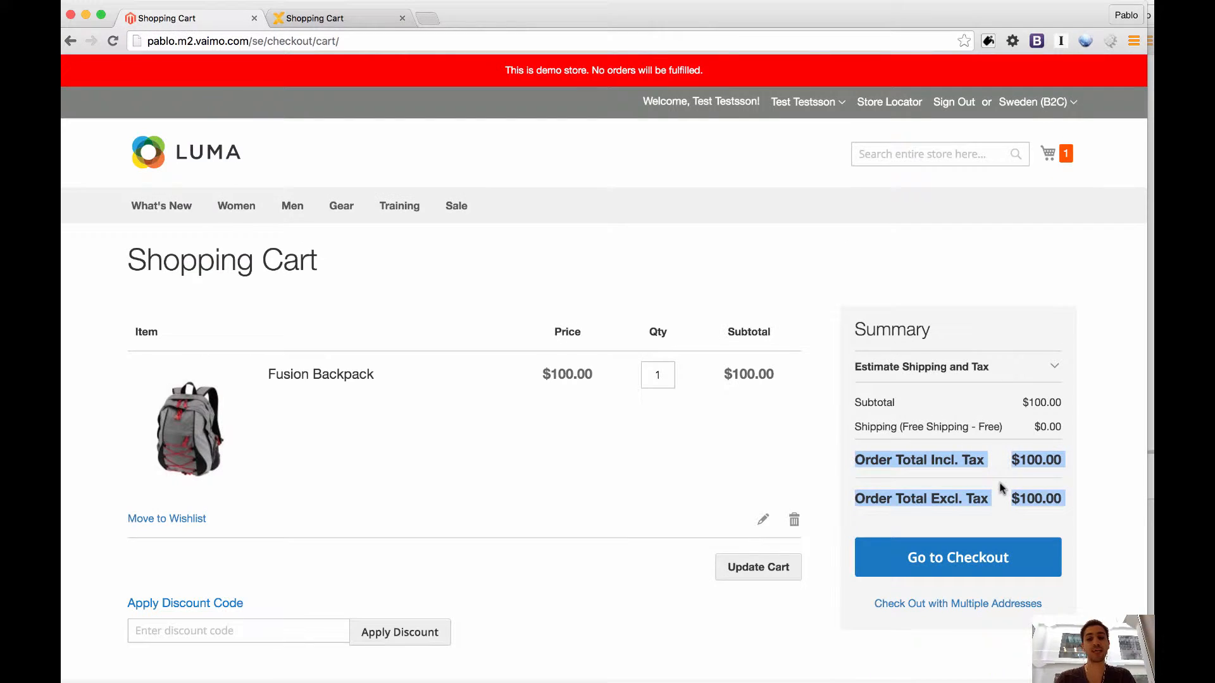
{"action": "left_click", "coordinate": [1049, 479]}
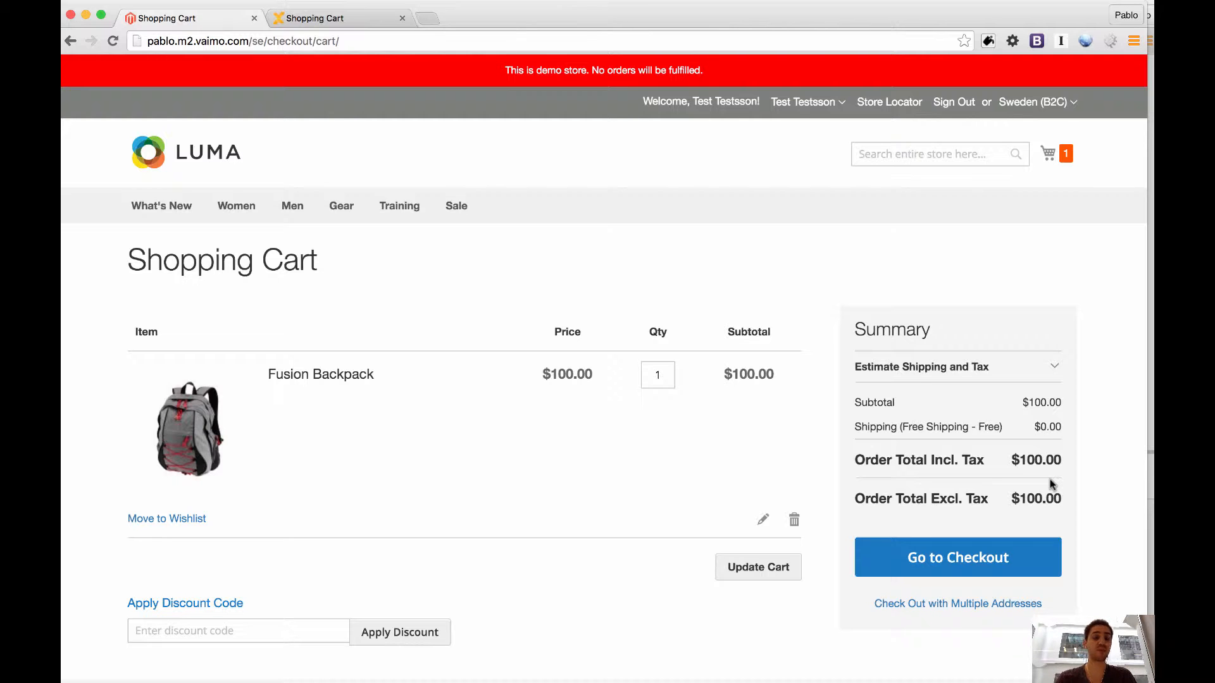
Open the admin dashboard at pablo.m2.vaimo.com/admin in a new browser tab and switch to it
{"action": "left_click_drag", "start_coordinate": [266, 40], "coordinate": [342, 40]}
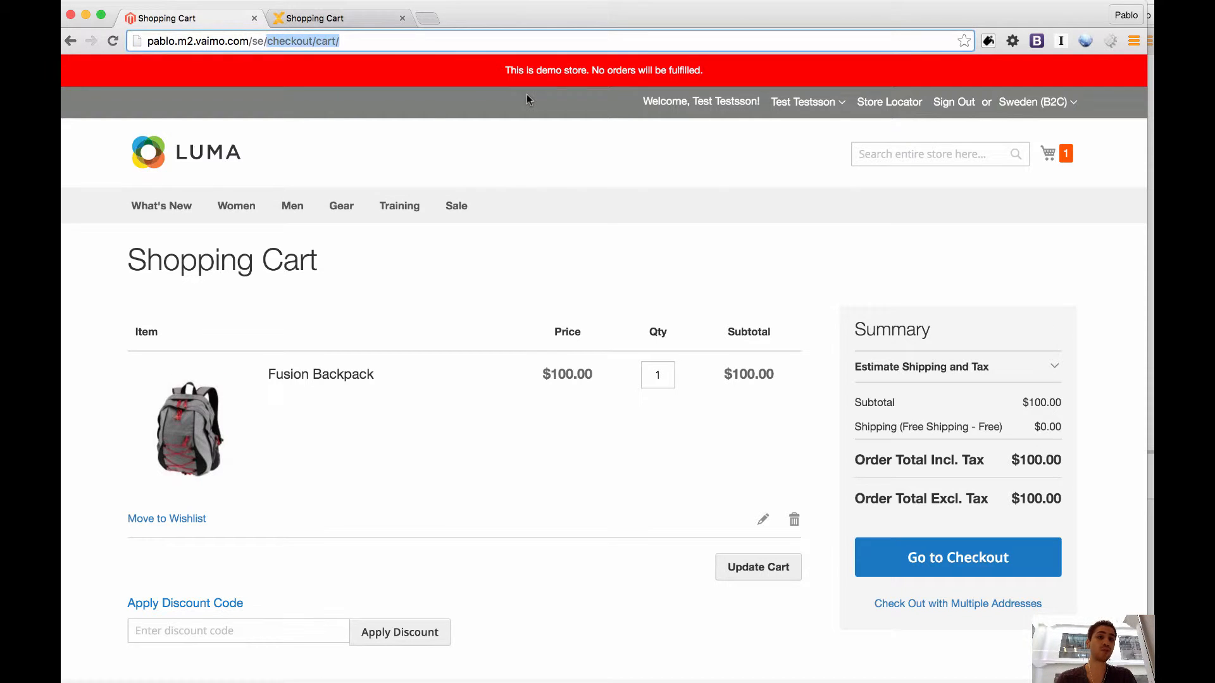
{"action": "key", "text": "BackSpace"}
{"action": "key", "text": "BackSpace"}
{"action": "key", "text": "BackSpace"}
{"action": "key", "text": "BackSpace"}
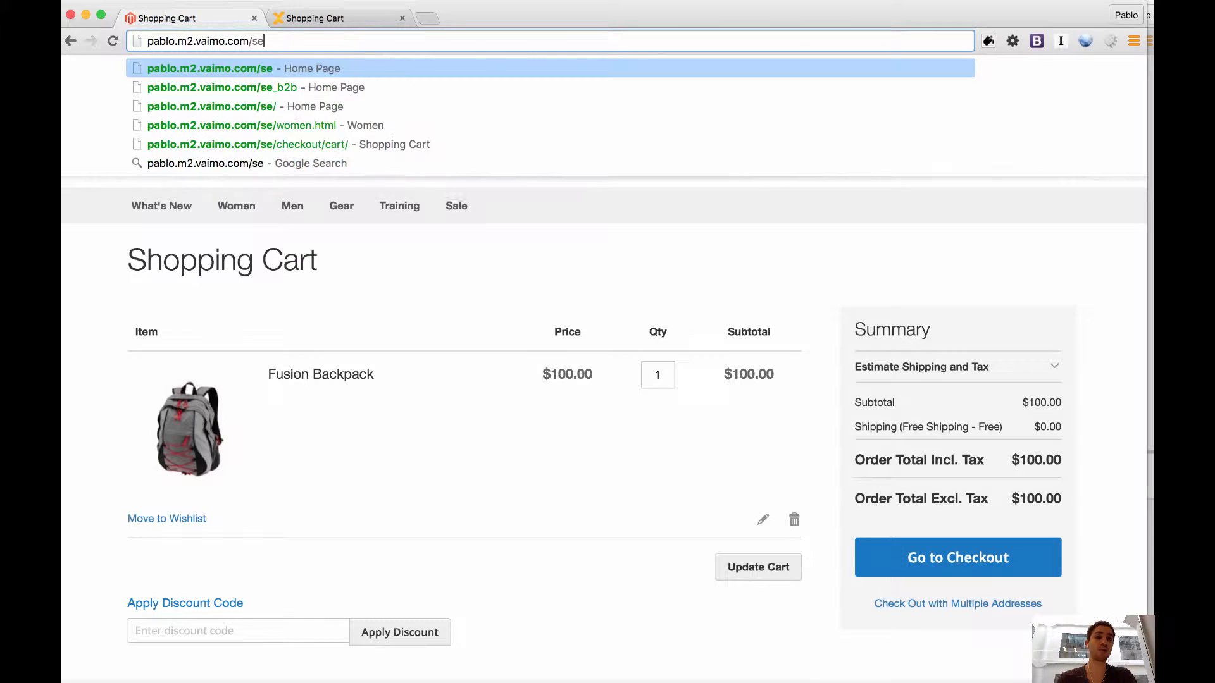
{"action": "type", "text": "admin"}
{"action": "key", "text": "super+Return"}
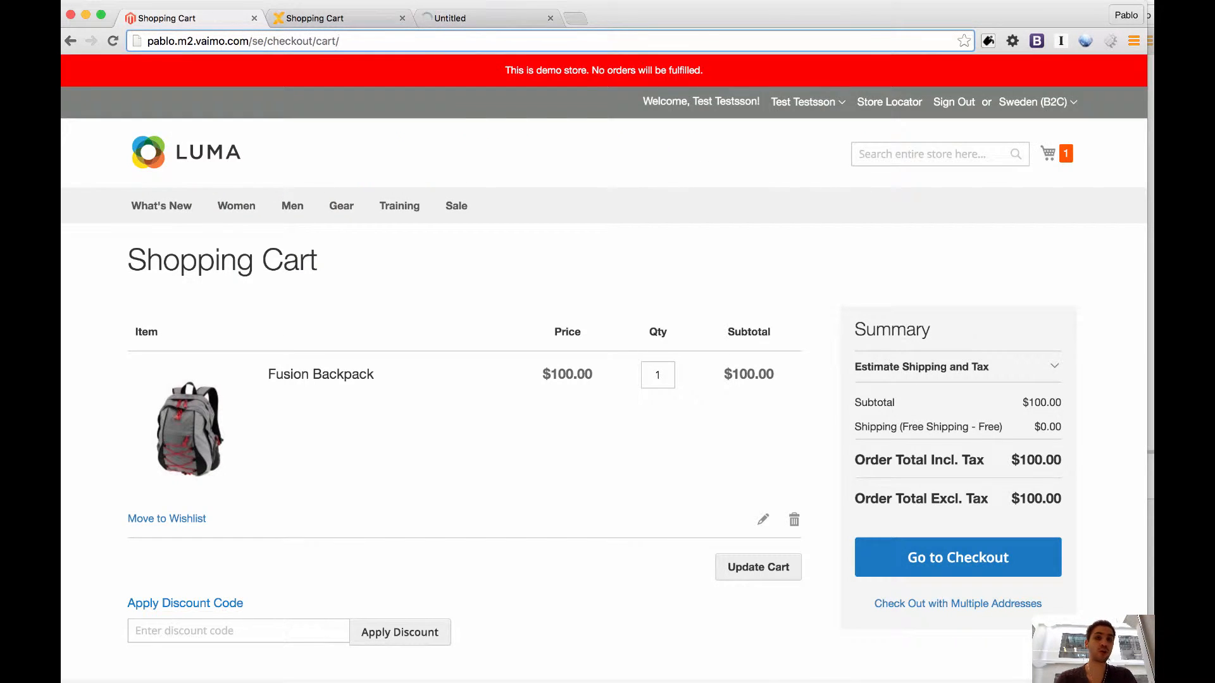
{"action": "key", "text": "super+3"}
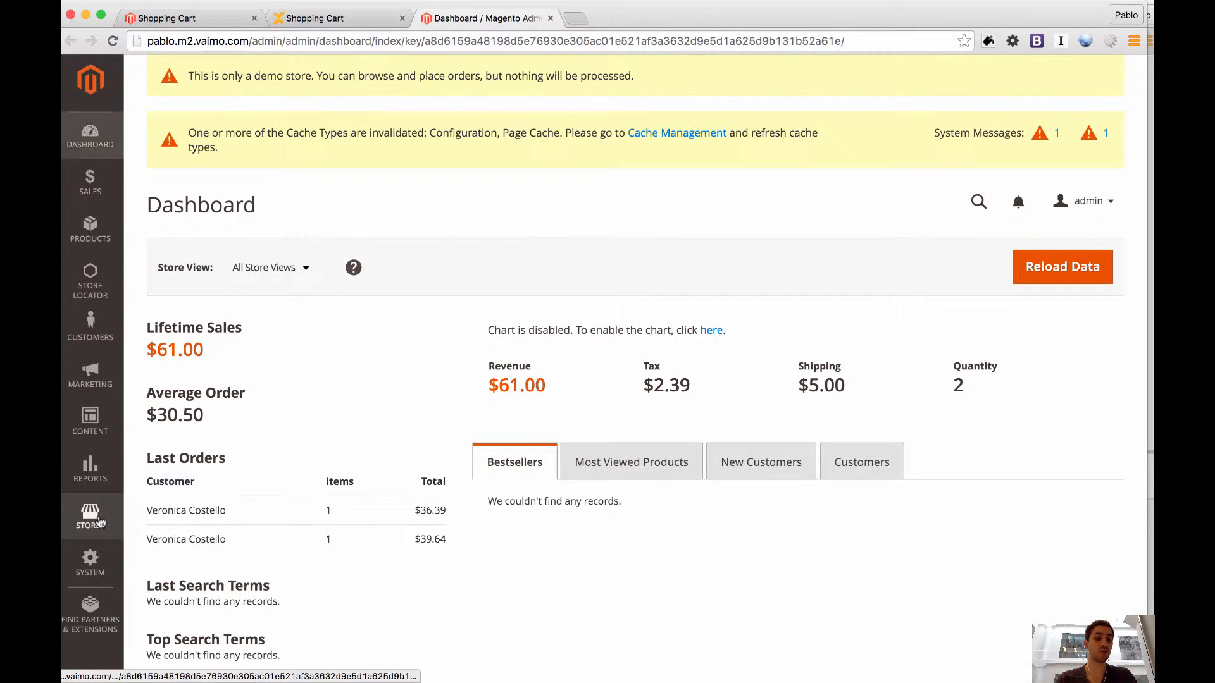
Open the Tax section of the Sales settings in the store configuration
{"action": "left_click", "coordinate": [99, 521]}
{"action": "left_click", "coordinate": [189, 215]}
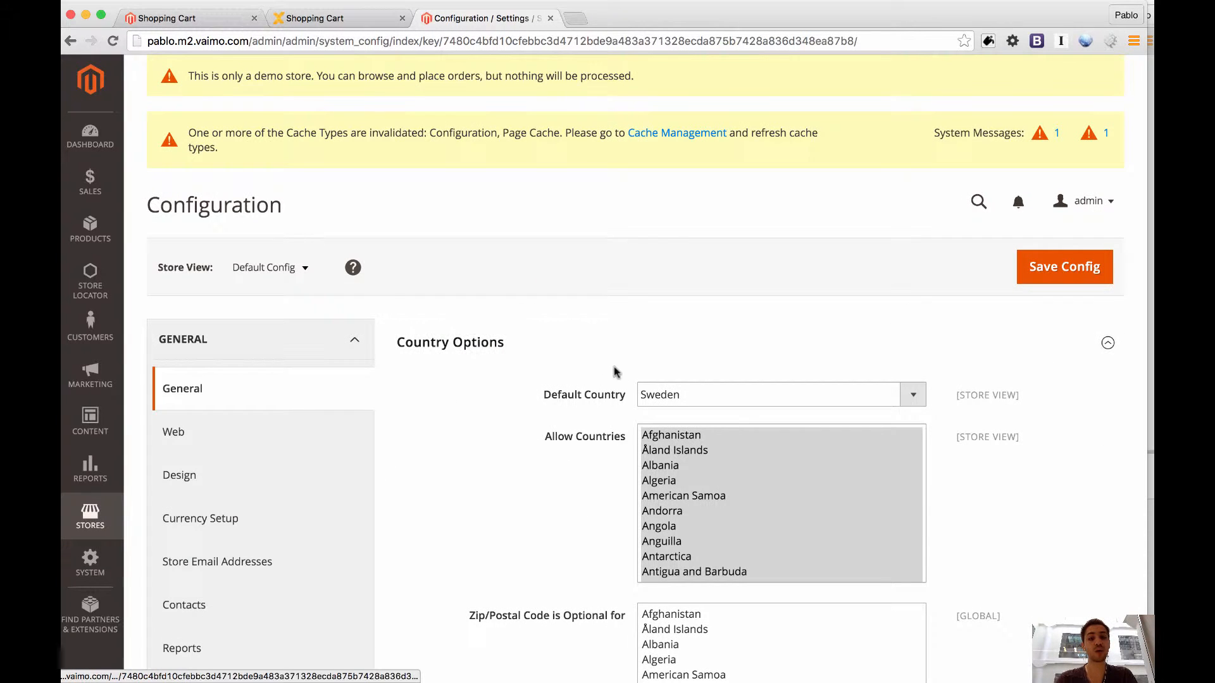
{"action": "left_click", "coordinate": [648, 395]}
{"action": "left_click", "coordinate": [455, 408]}
{"action": "scroll", "coordinate": [454, 408], "scroll_direction": "down", "scroll_amount": 10}
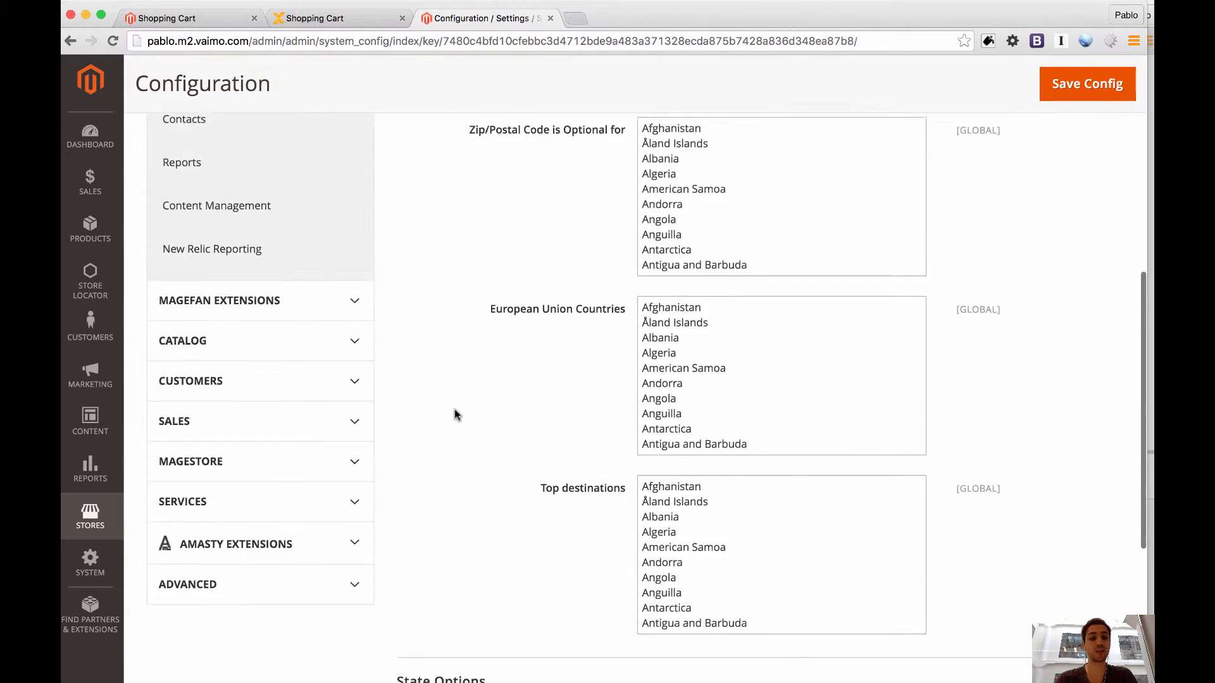
{"action": "left_click", "coordinate": [272, 401]}
{"action": "scroll", "coordinate": [274, 404], "scroll_direction": "down", "scroll_amount": 4}
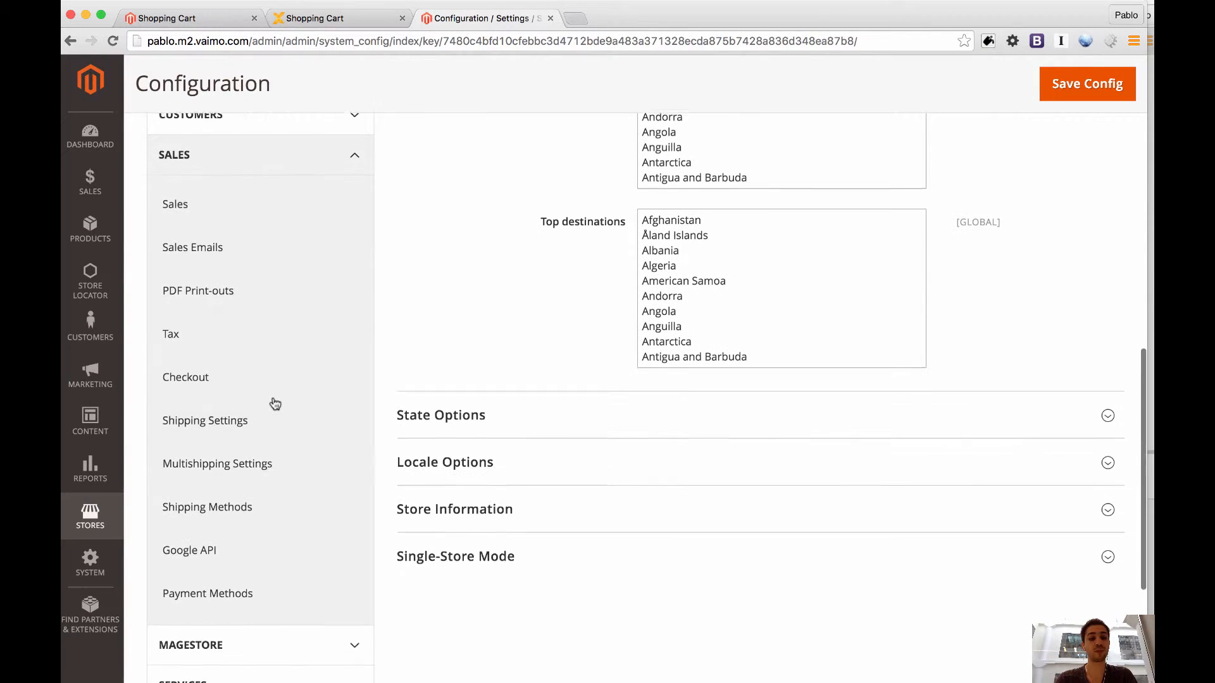
{"action": "left_click", "coordinate": [217, 333]}
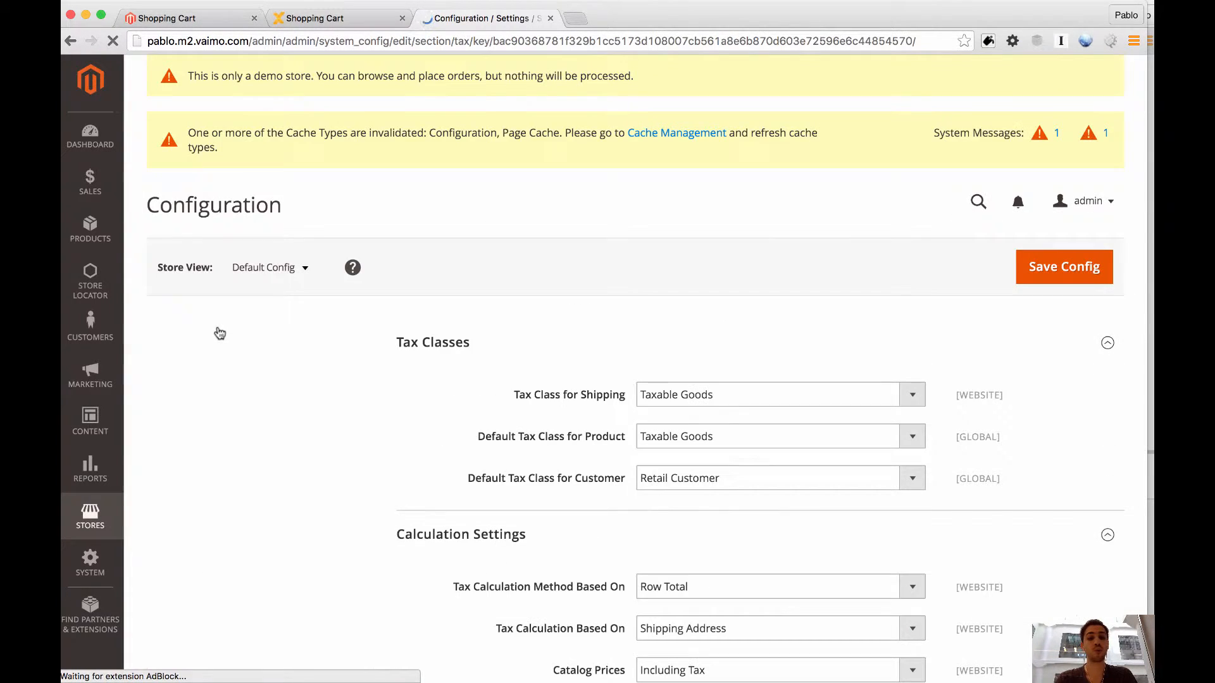
Select Sweden as the default country under Default Tax Destination Calculation
{"action": "scroll", "coordinate": [454, 337], "scroll_direction": "down", "scroll_amount": 10}
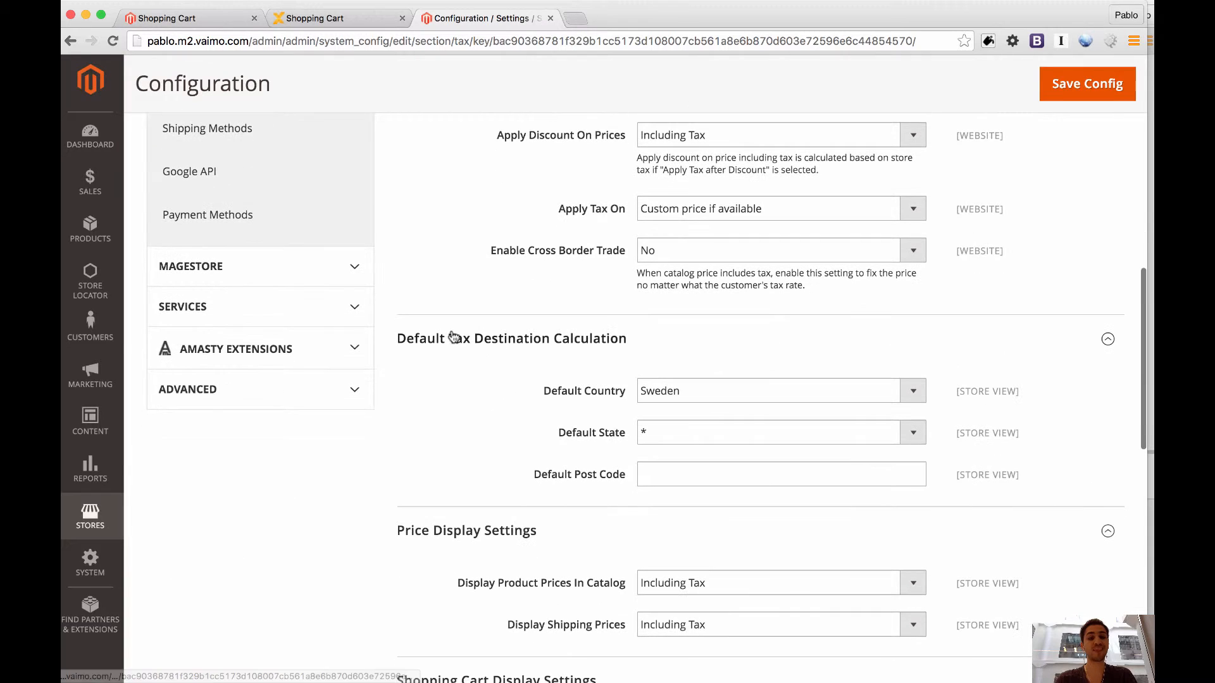
{"action": "left_click", "coordinate": [675, 395]}
{"action": "left_click", "coordinate": [676, 393]}
{"action": "left_click", "coordinate": [671, 397]}
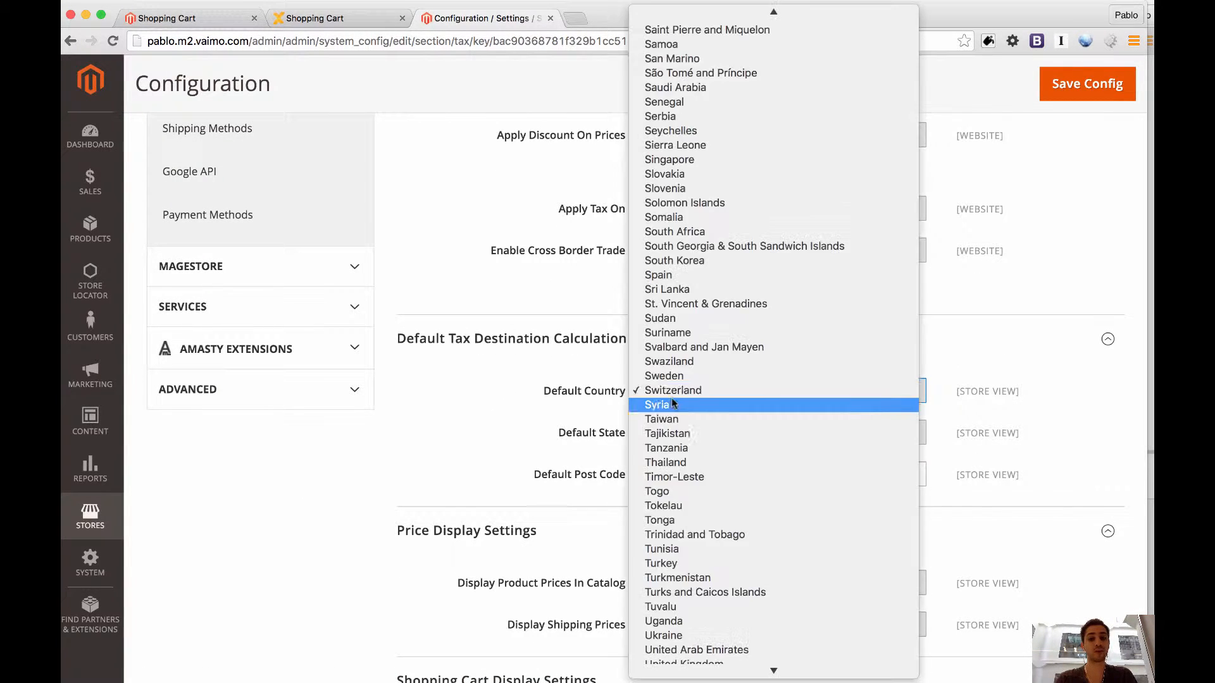
{"action": "left_click", "coordinate": [669, 376]}
Open the Shipping Settings in the Sales configuration and check the origin country
{"action": "scroll", "coordinate": [449, 402], "scroll_direction": "up", "scroll_amount": 7}
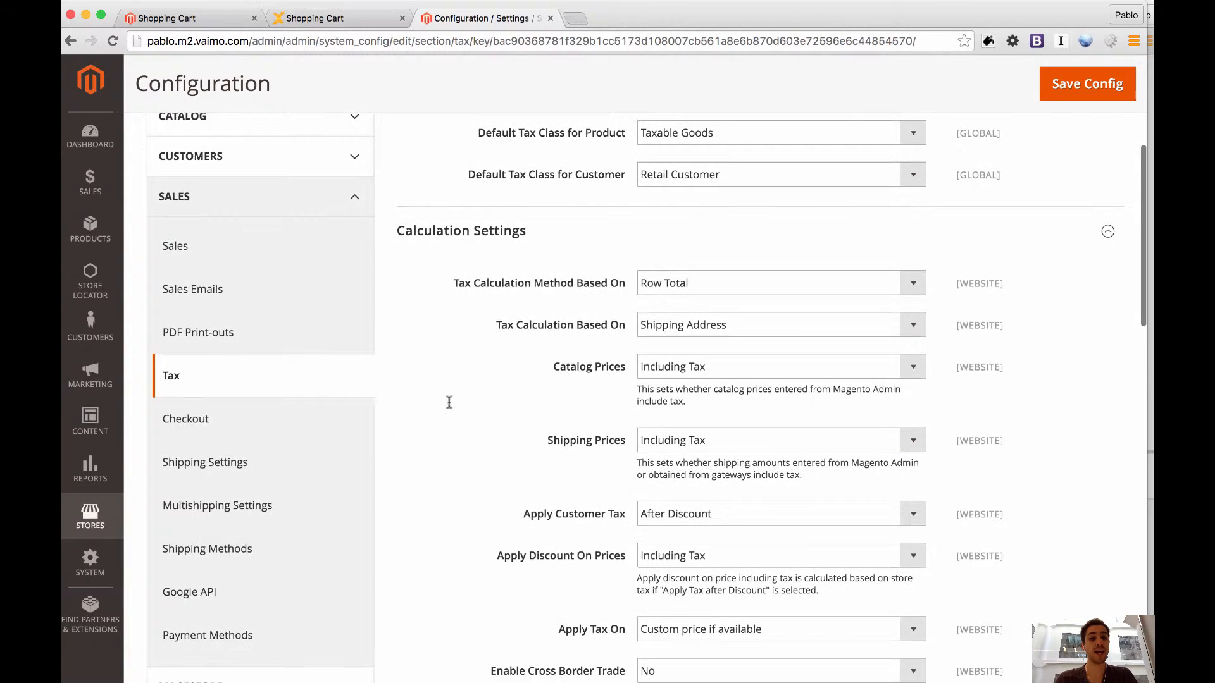
{"action": "left_click", "coordinate": [272, 465]}
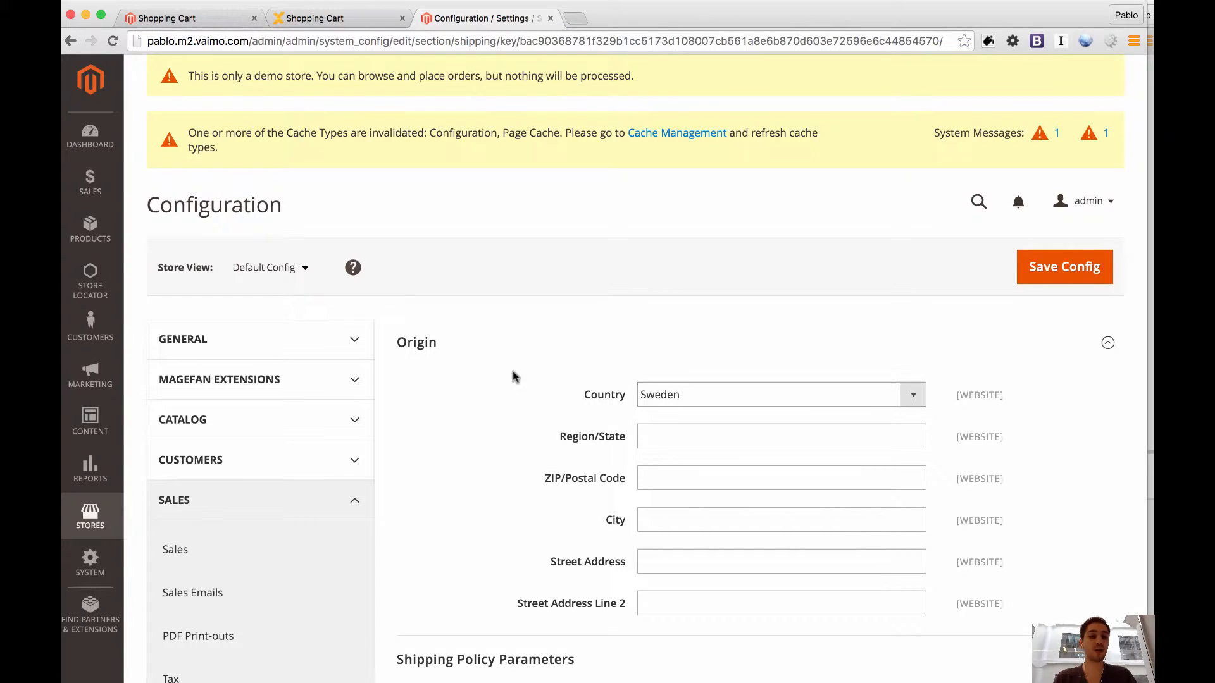
Open the Tax Zones and Rates list, checking where tax rates can be imported or exported along the way
{"action": "left_click", "coordinate": [95, 525]}
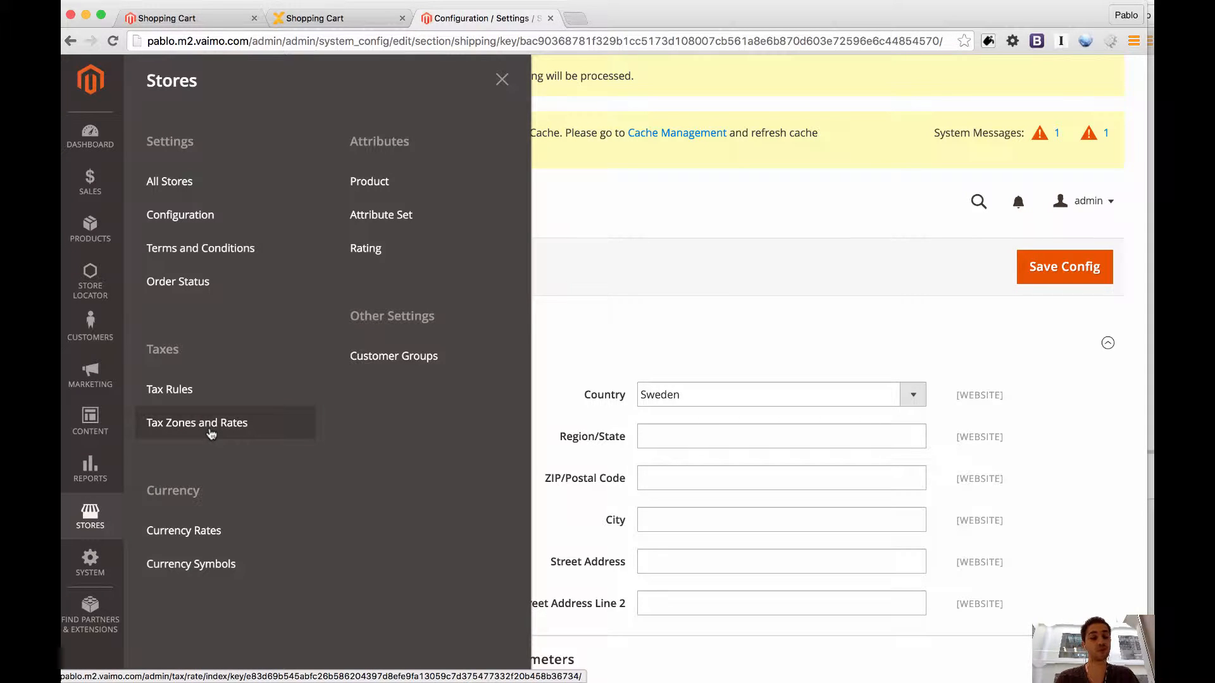
{"action": "left_click", "coordinate": [96, 561]}
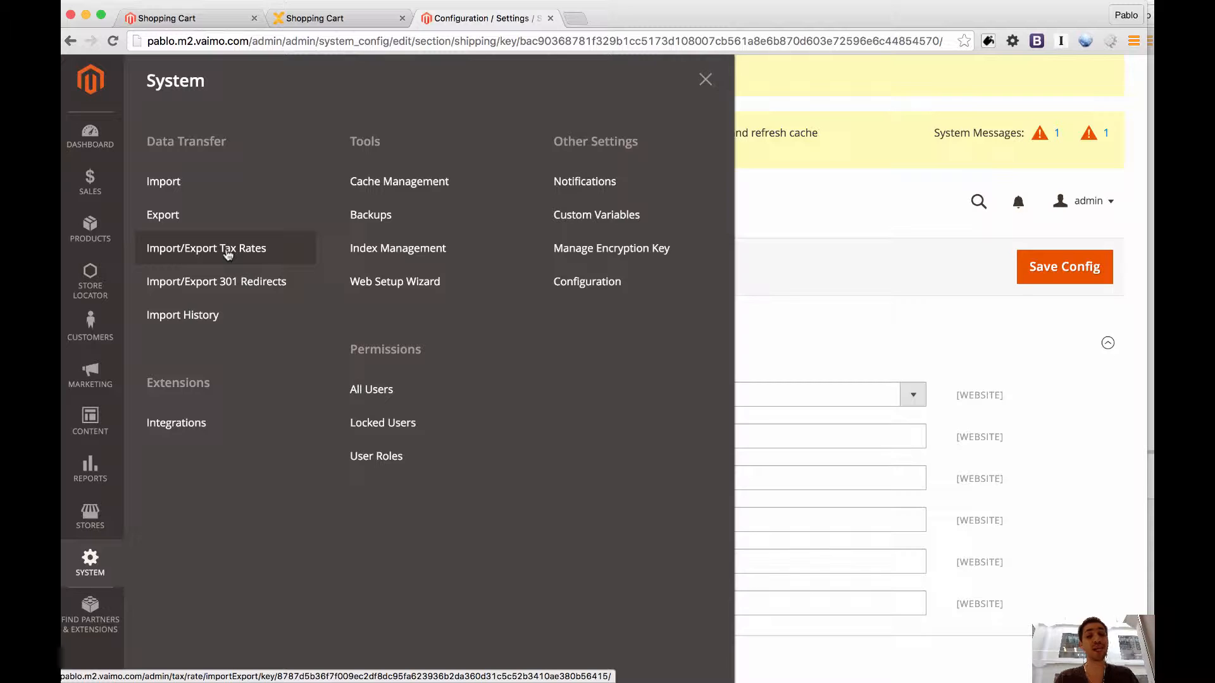
{"action": "left_click", "coordinate": [94, 537]}
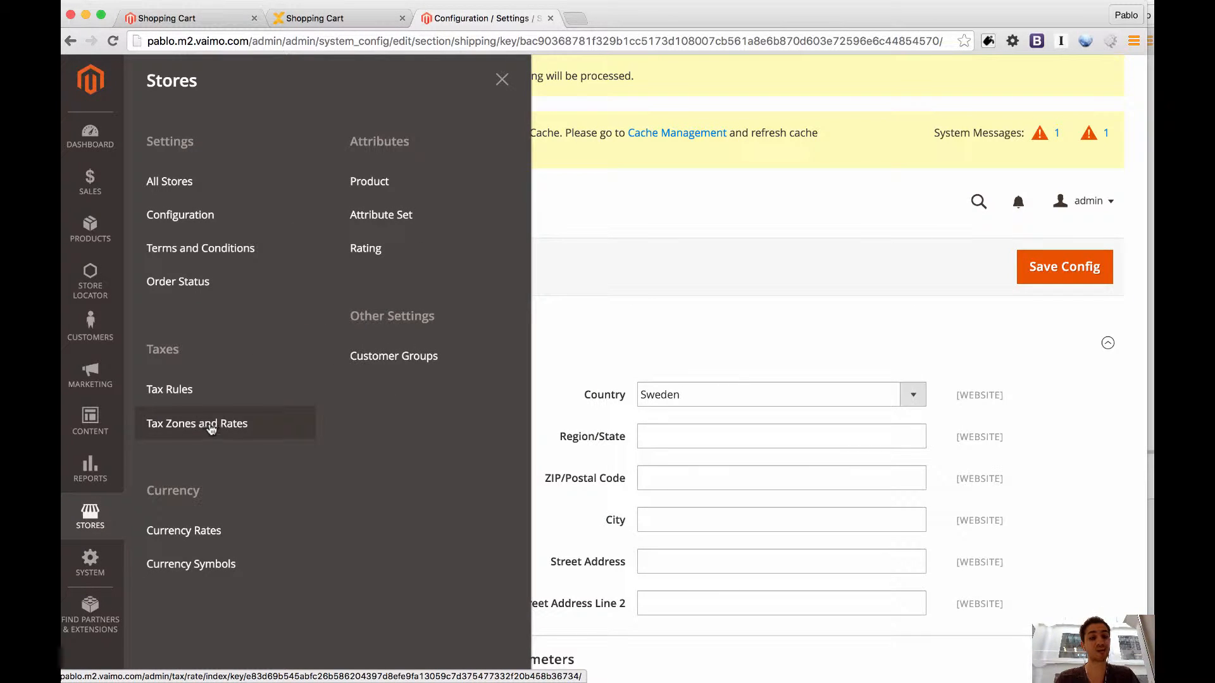
{"action": "left_click", "coordinate": [210, 428]}
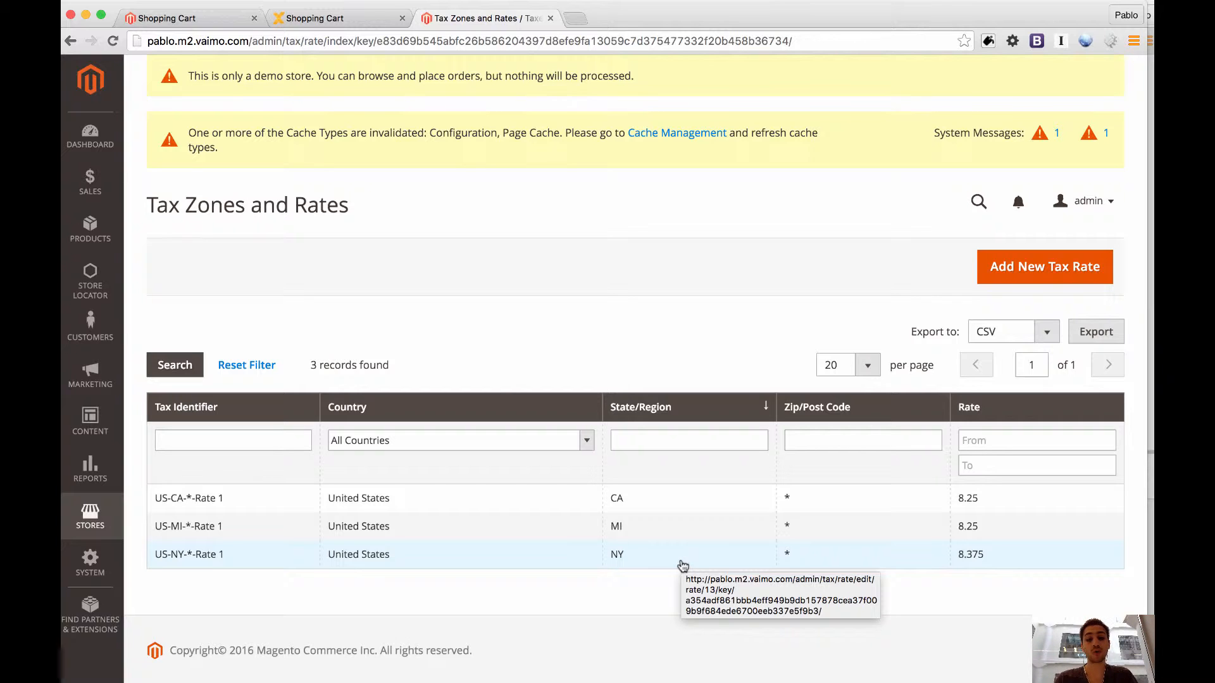
Delete the California tax rate US-CA-*-Rate 1
{"action": "left_click", "coordinate": [653, 506]}
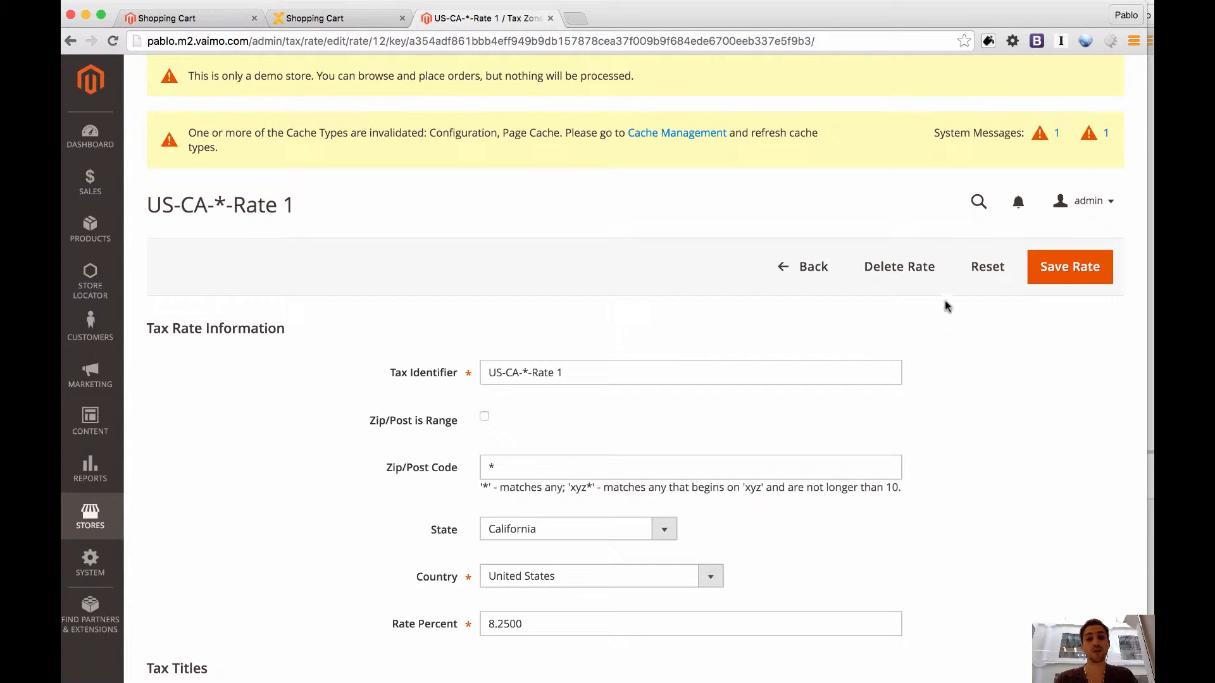
{"action": "left_click", "coordinate": [928, 270]}
{"action": "left_click", "coordinate": [959, 182]}
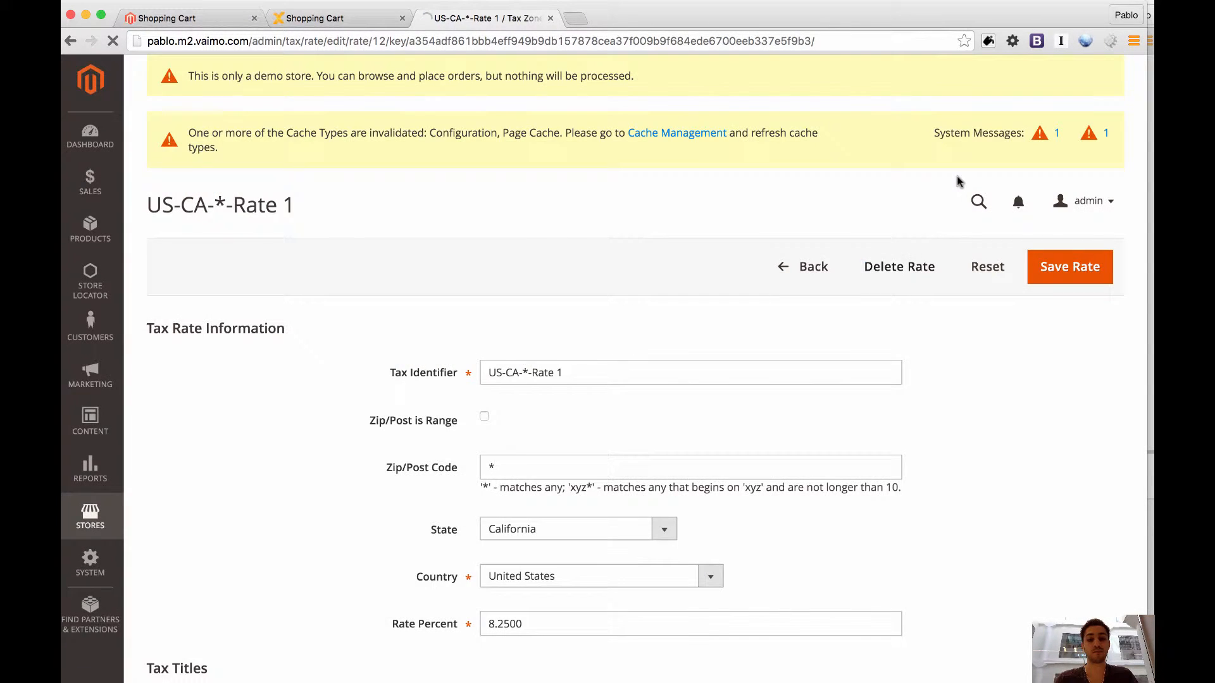
Delete the New York tax rate US-NY-*-Rate 1
{"action": "left_click", "coordinate": [435, 589]}
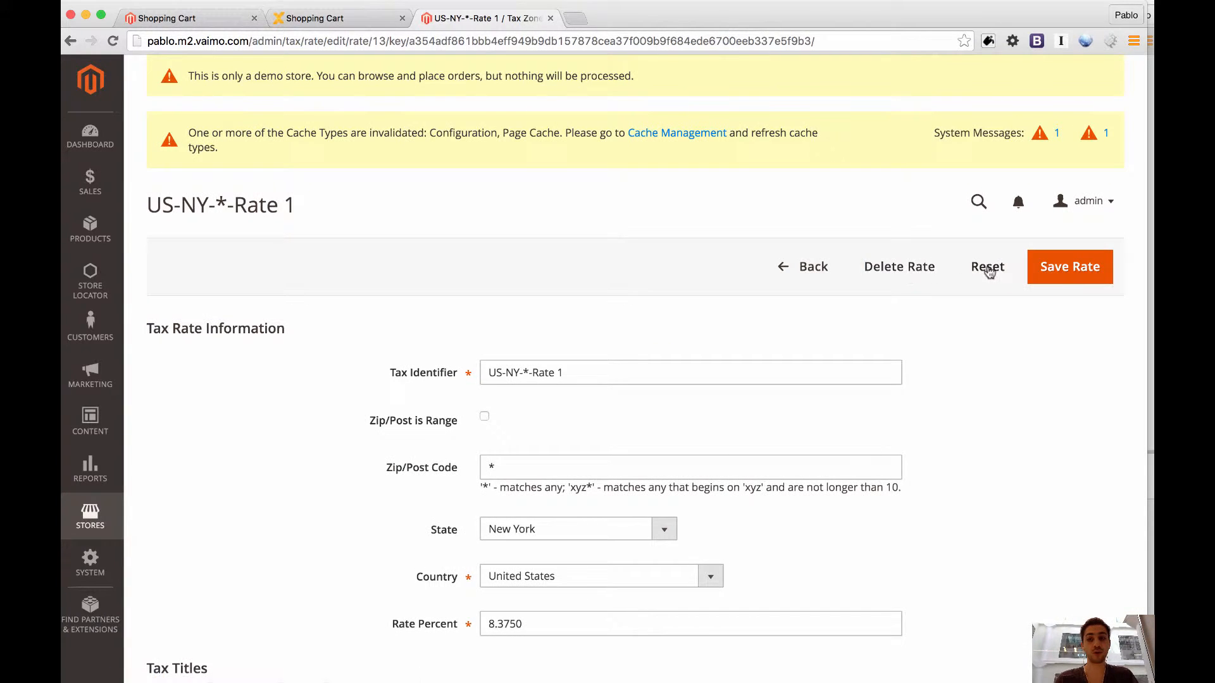
{"action": "left_click", "coordinate": [899, 269]}
{"action": "left_click", "coordinate": [977, 178]}
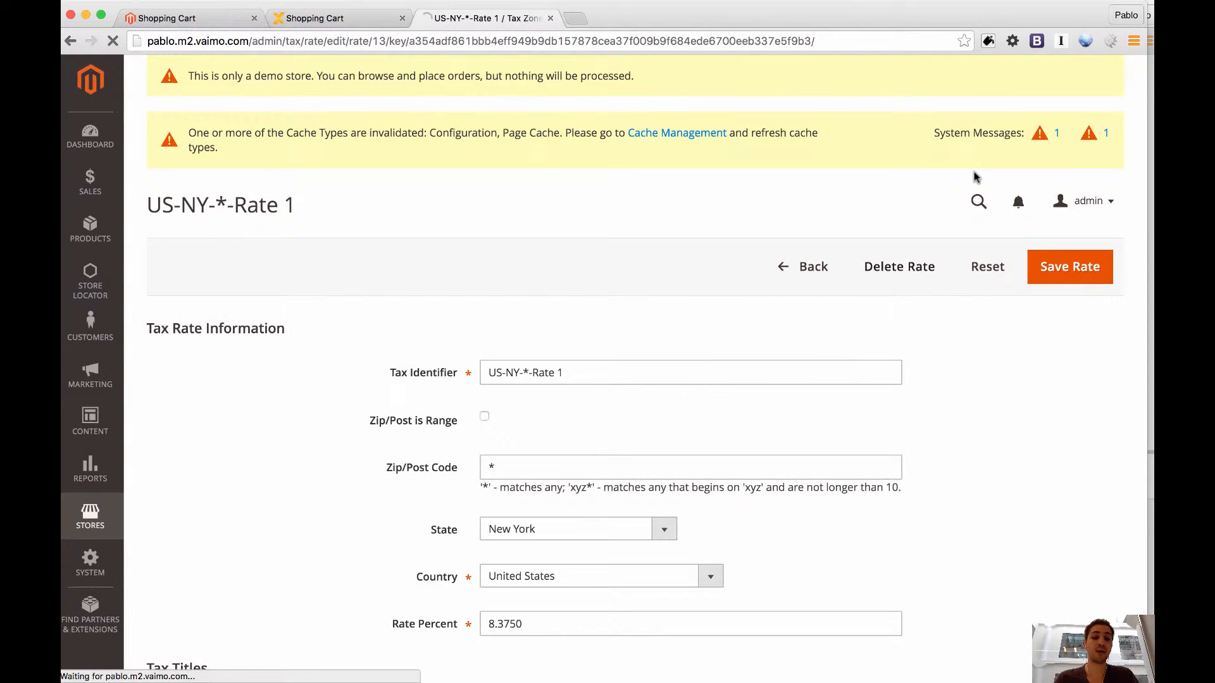
Try to delete the Michigan tax rate US-MI-*-Rate 1, then return to the tax rate list
{"action": "left_click", "coordinate": [405, 563]}
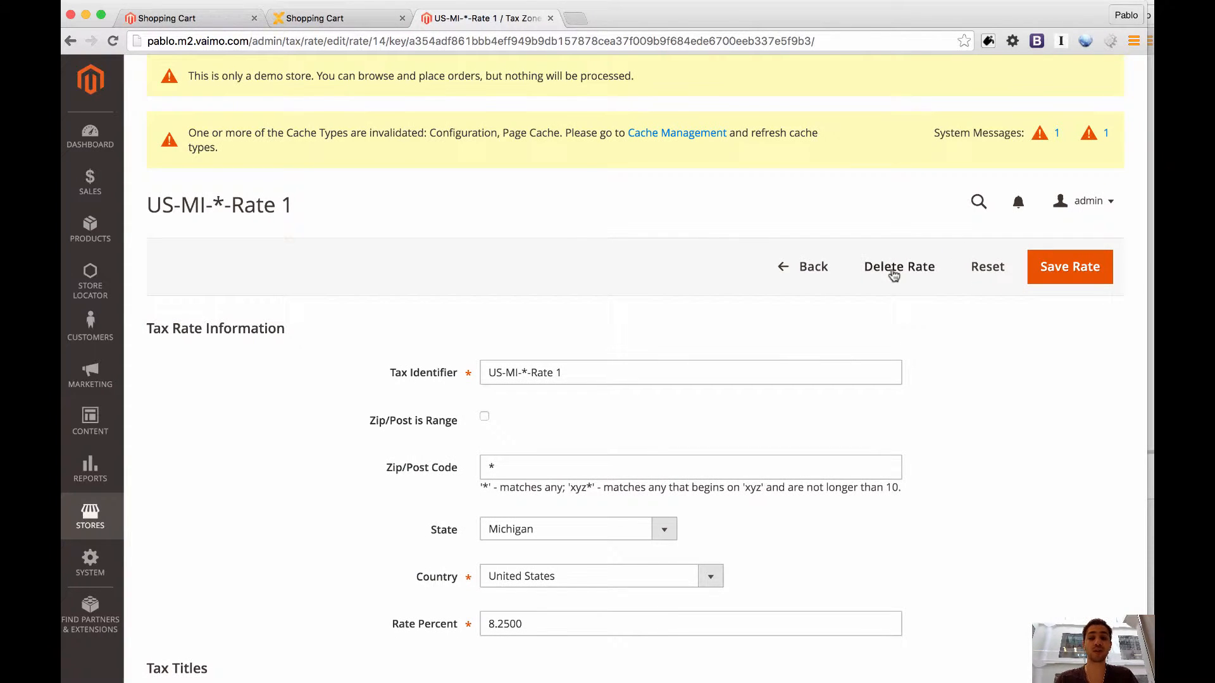
{"action": "left_click", "coordinate": [893, 266]}
{"action": "left_click", "coordinate": [961, 182]}
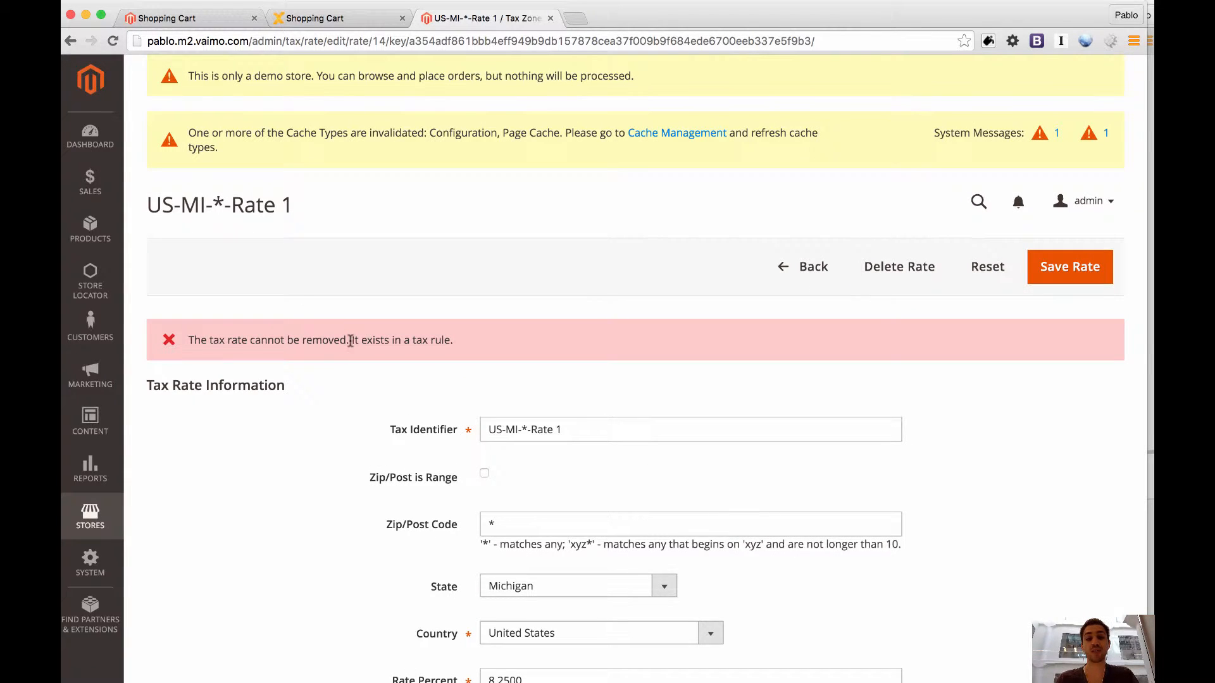
{"action": "left_click_drag", "start_coordinate": [350, 342], "coordinate": [455, 343]}
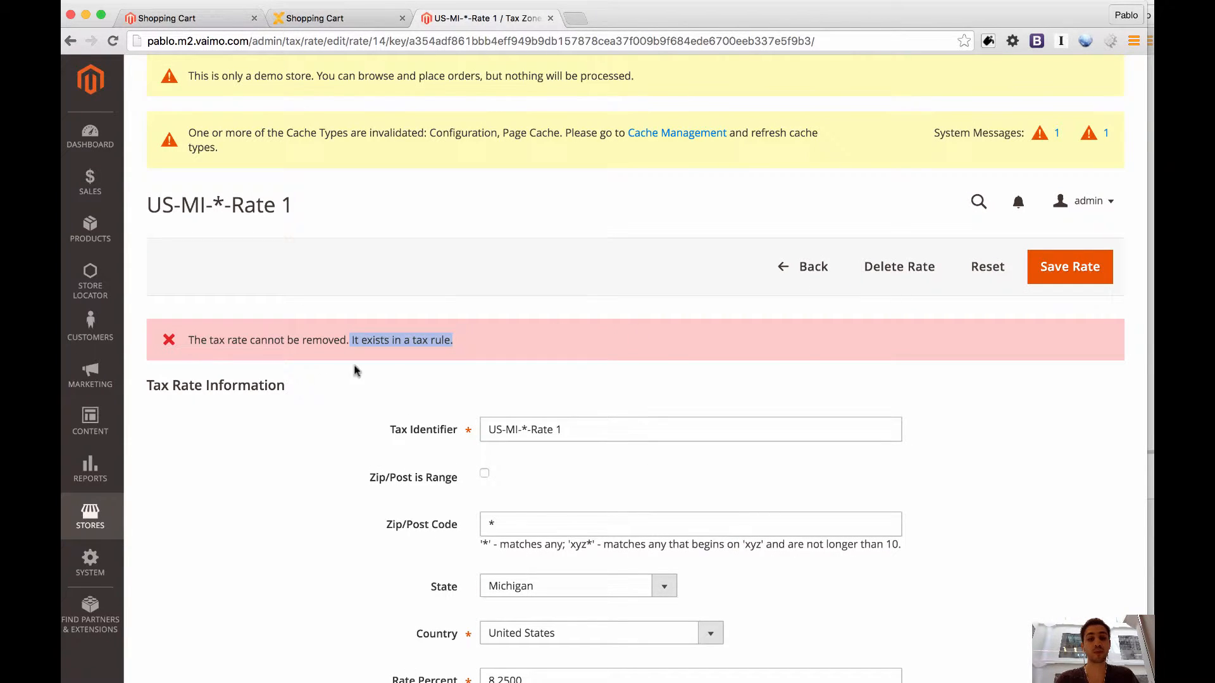
{"action": "left_click", "coordinate": [801, 279]}
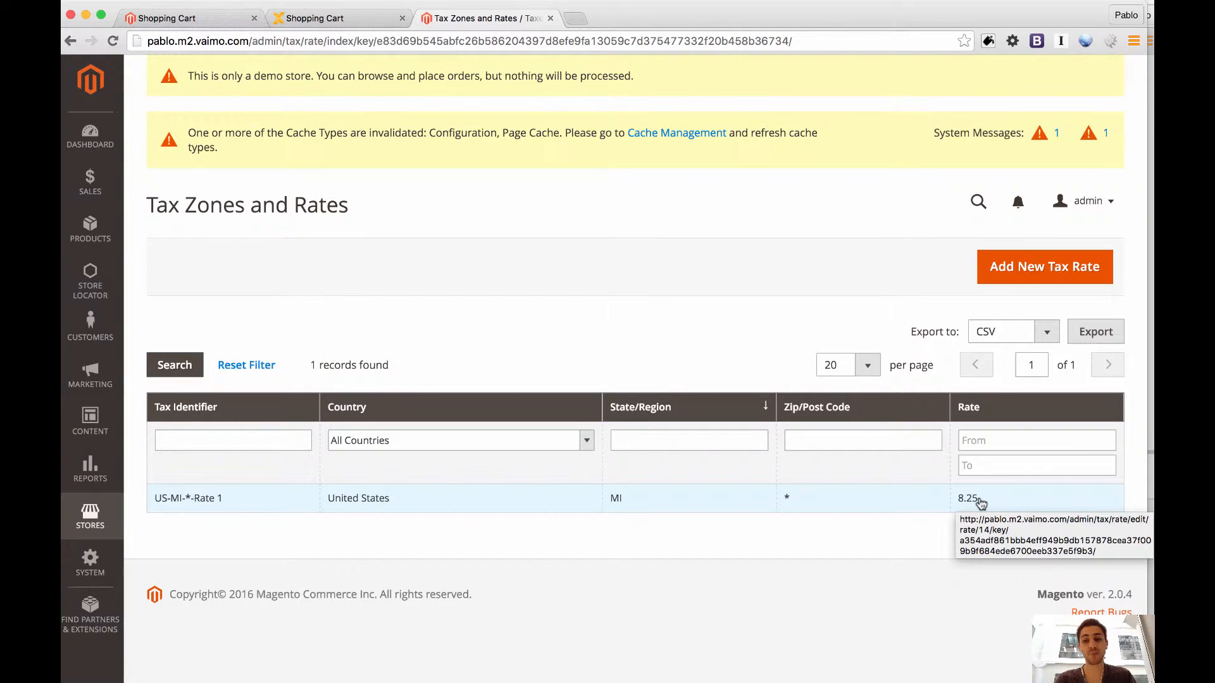
Open the tax rule Rule1 and view the details of its US-MI-*-Rate 1 tax rate
{"action": "left_click", "coordinate": [89, 523]}
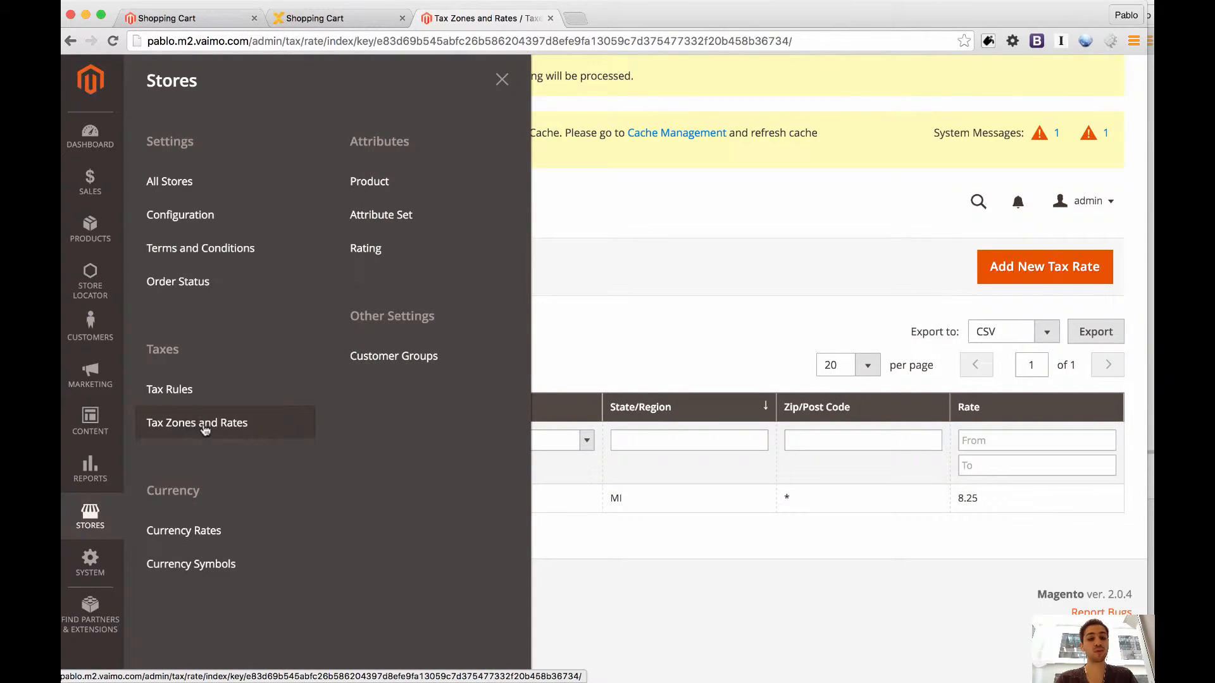
{"action": "left_click", "coordinate": [207, 395]}
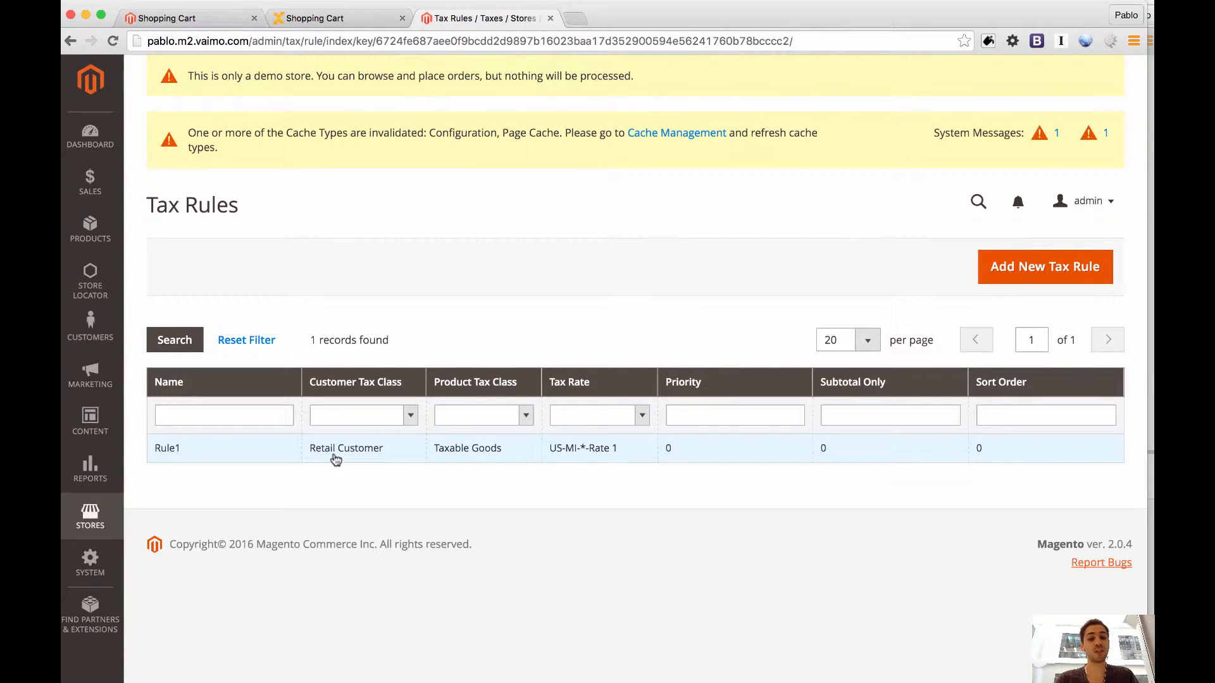
{"action": "left_click", "coordinate": [288, 458]}
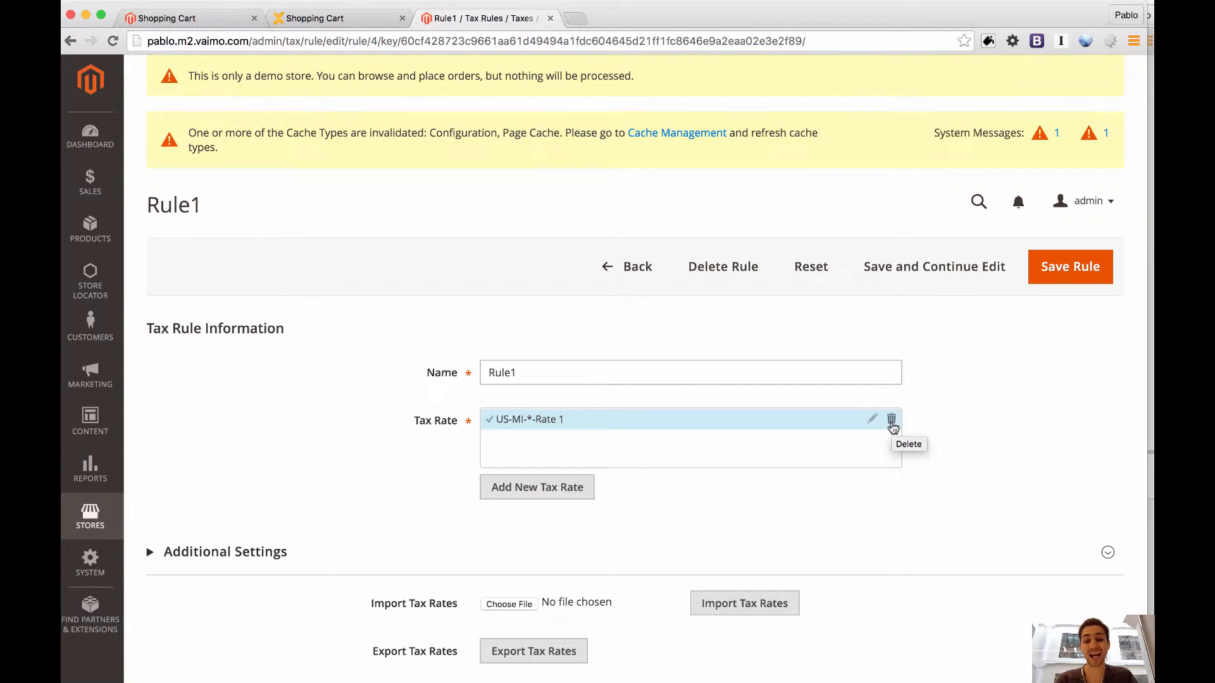
{"action": "left_click", "coordinate": [872, 420]}
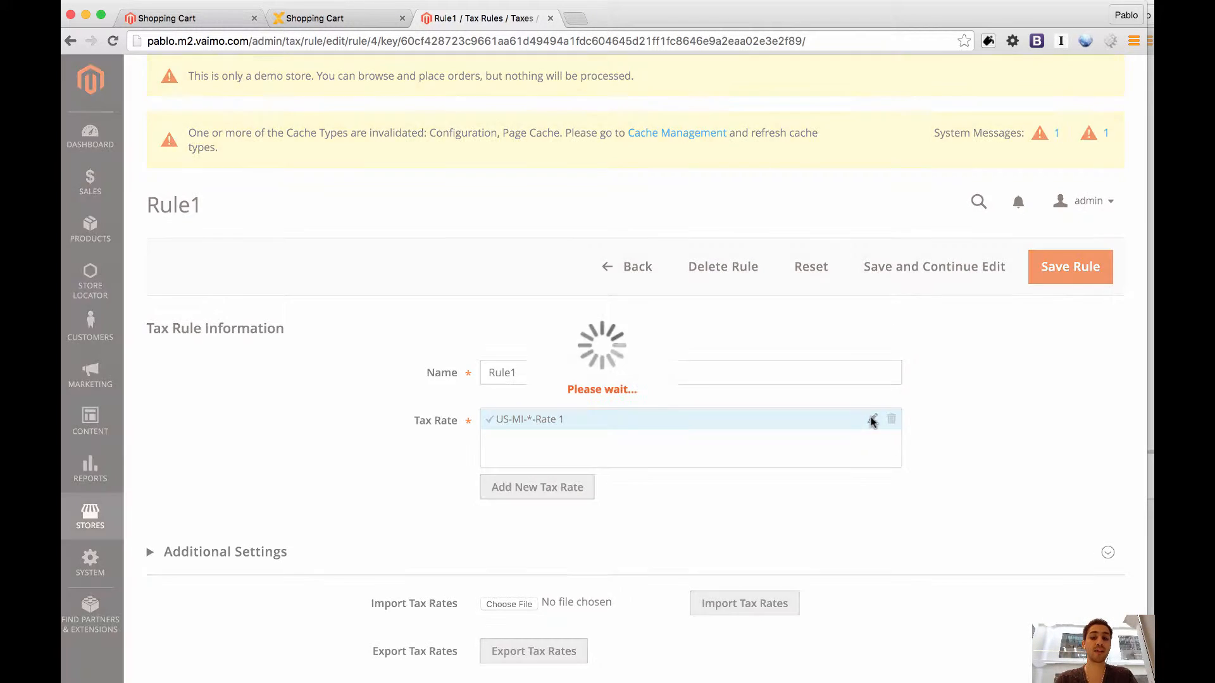
{"action": "left_click", "coordinate": [1120, 79]}
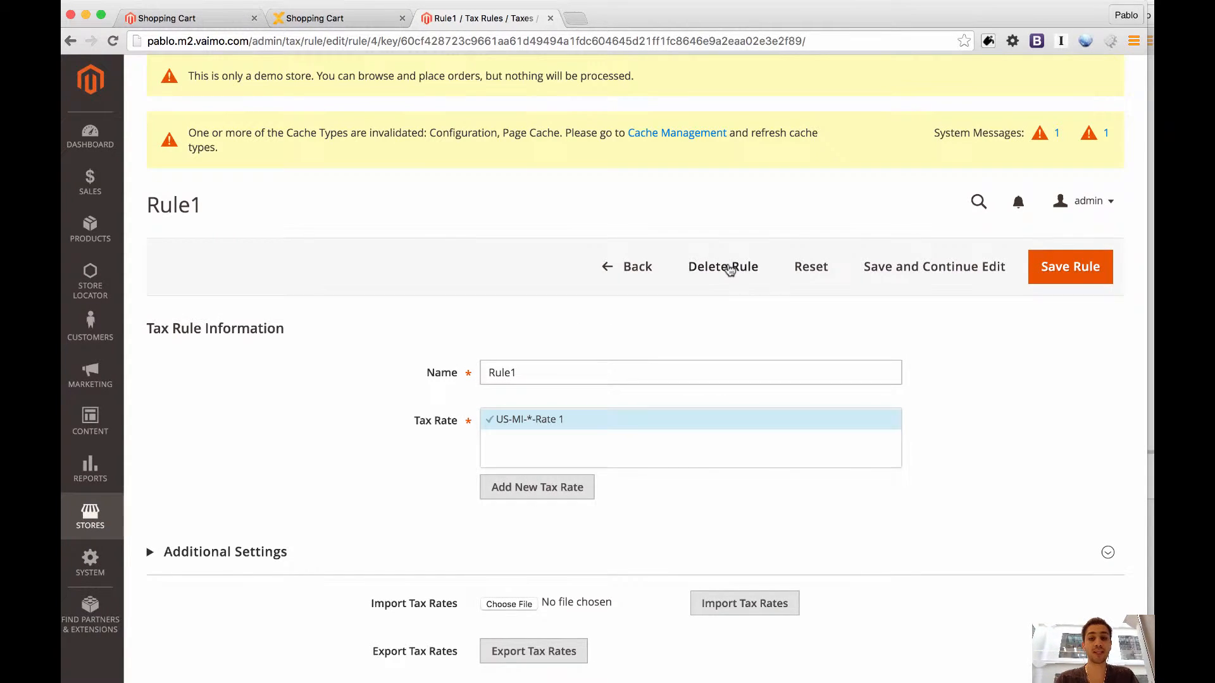
Delete the tax rule Rule1 and confirm the deletion
{"action": "left_click", "coordinate": [730, 269]}
{"action": "left_click", "coordinate": [970, 182]}
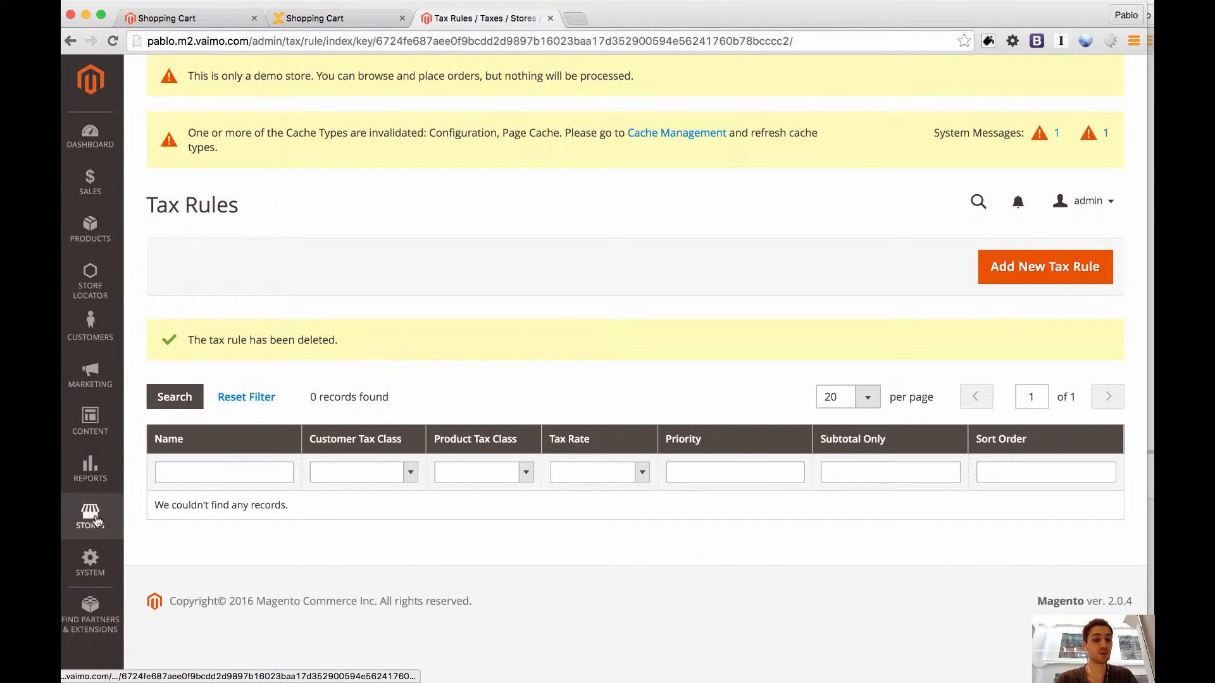
Start a new tax rule and name it "Sweden to Europe Union"
{"action": "left_click", "coordinate": [1047, 273]}
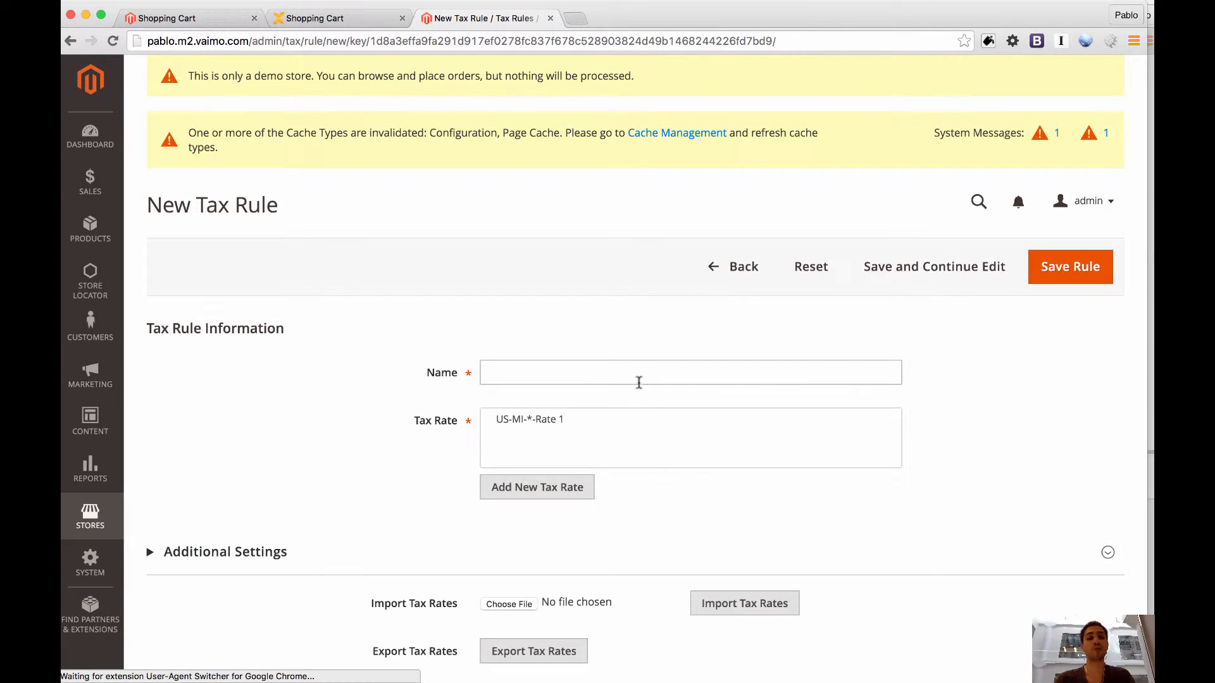
{"action": "left_click", "coordinate": [630, 374]}
{"action": "type", "text": "Swe"}
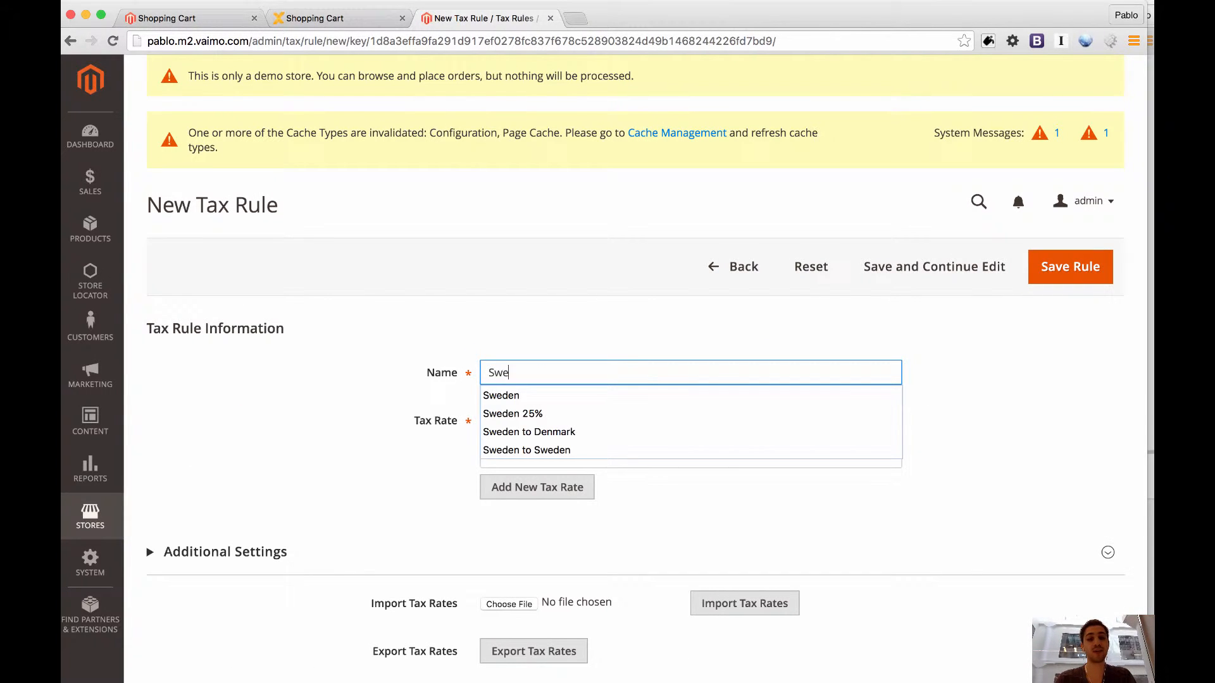
{"action": "type", "text": "den to"}
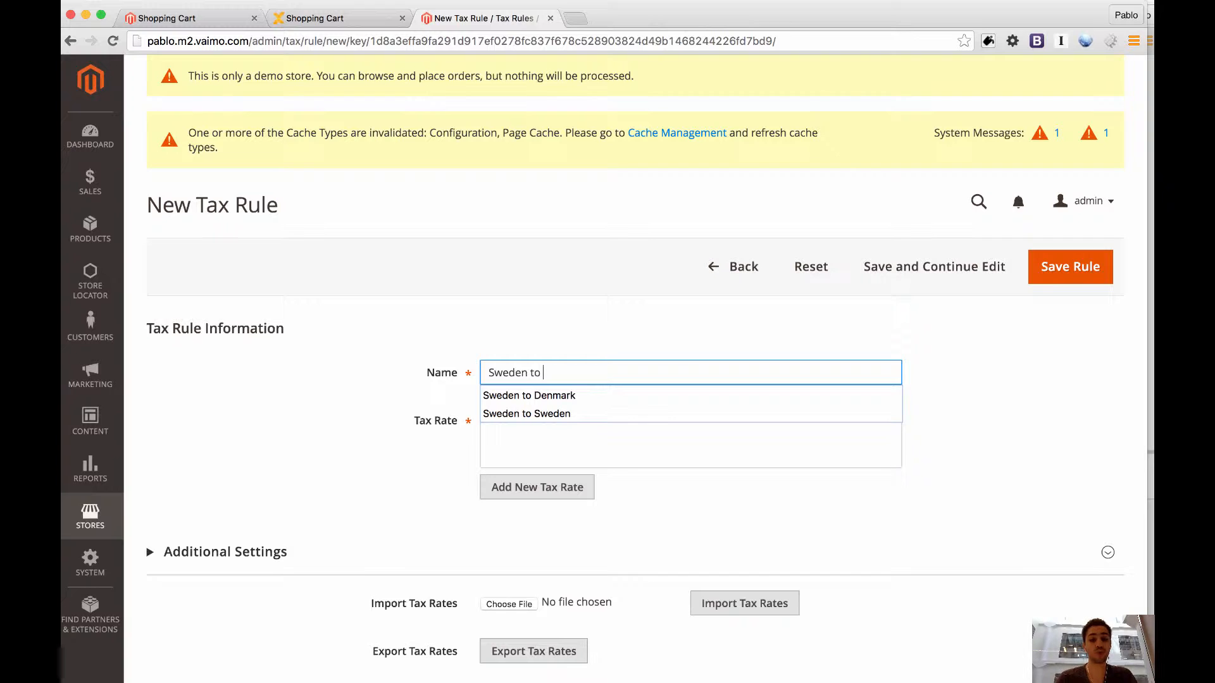
{"action": "type", "text": "Europ"}
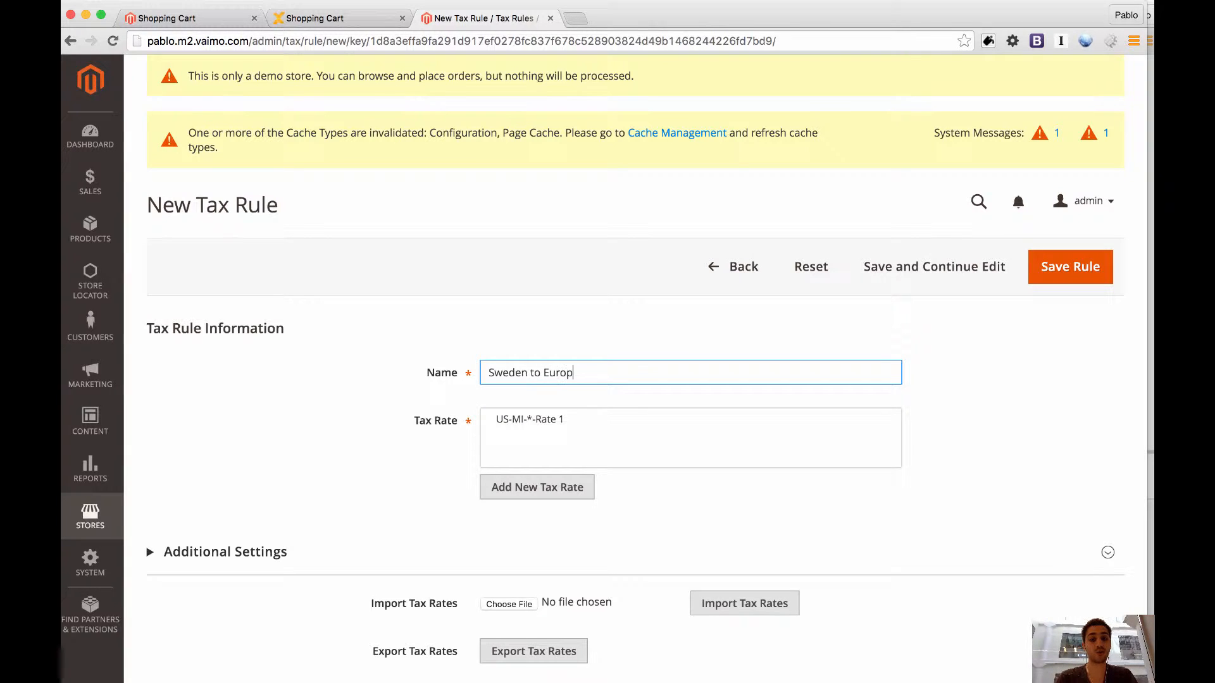
{"action": "type", "text": "e Union"}
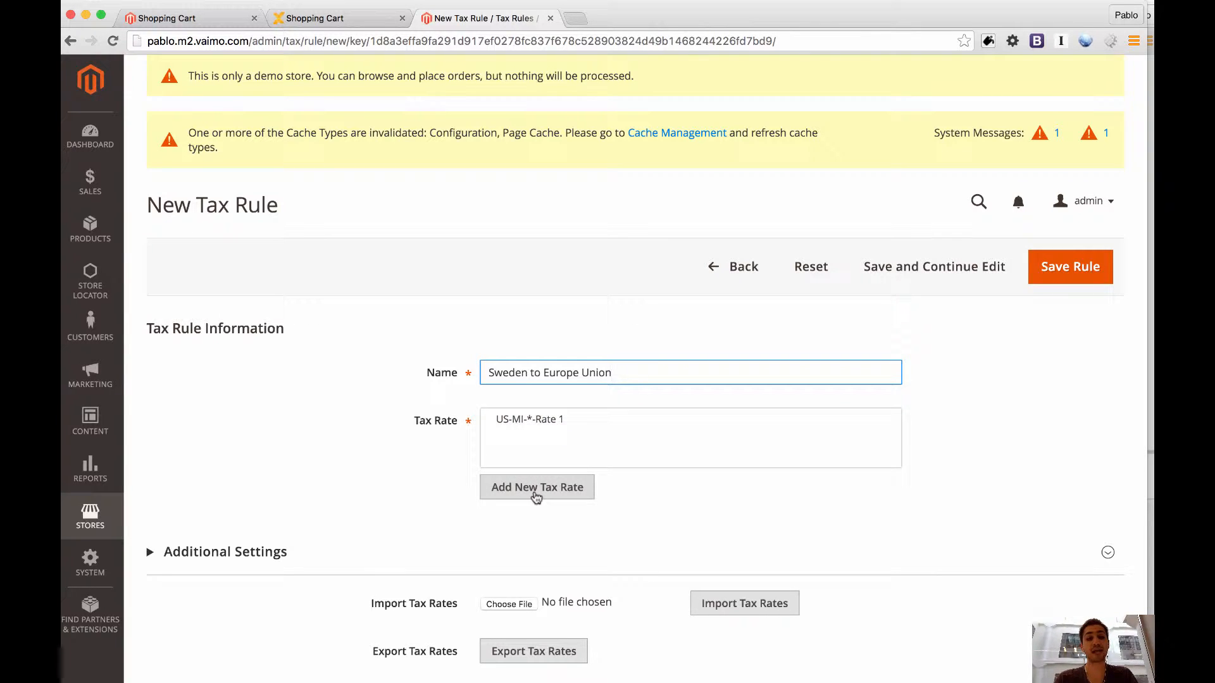
Add a new tax rate to the rule with the tax identifier "Sweden to Sweden"
{"action": "left_click", "coordinate": [534, 495]}
{"action": "left_click", "coordinate": [591, 192]}
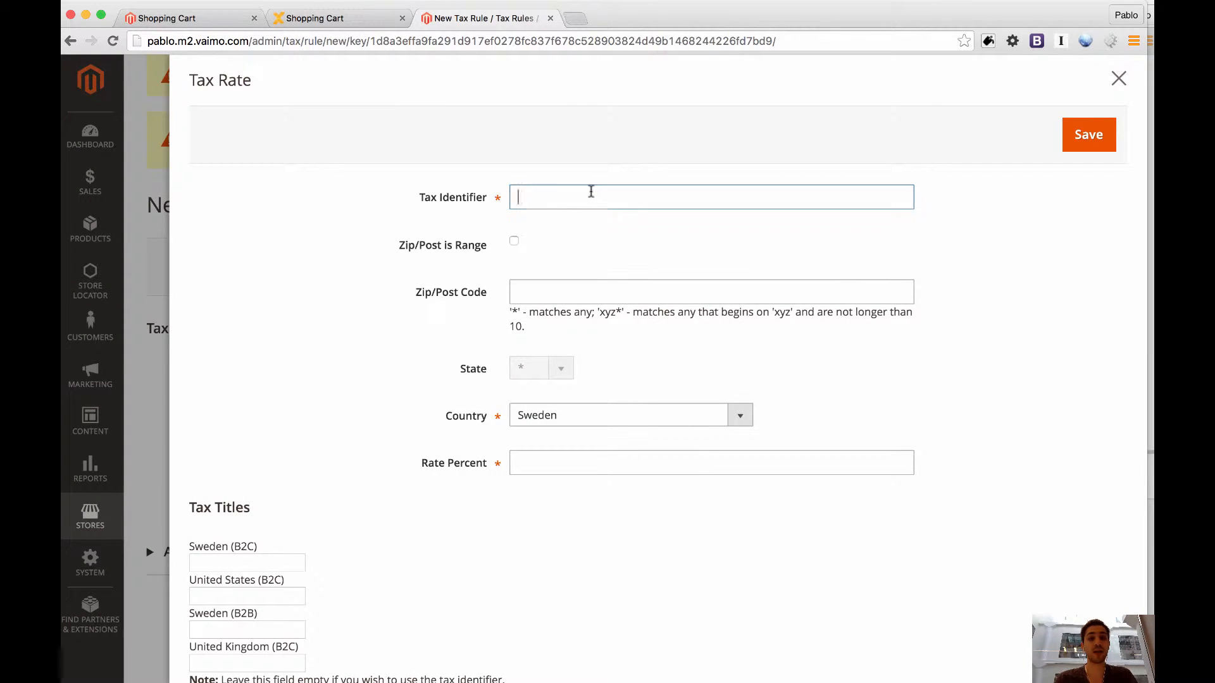
{"action": "type", "text": "Sweden"}
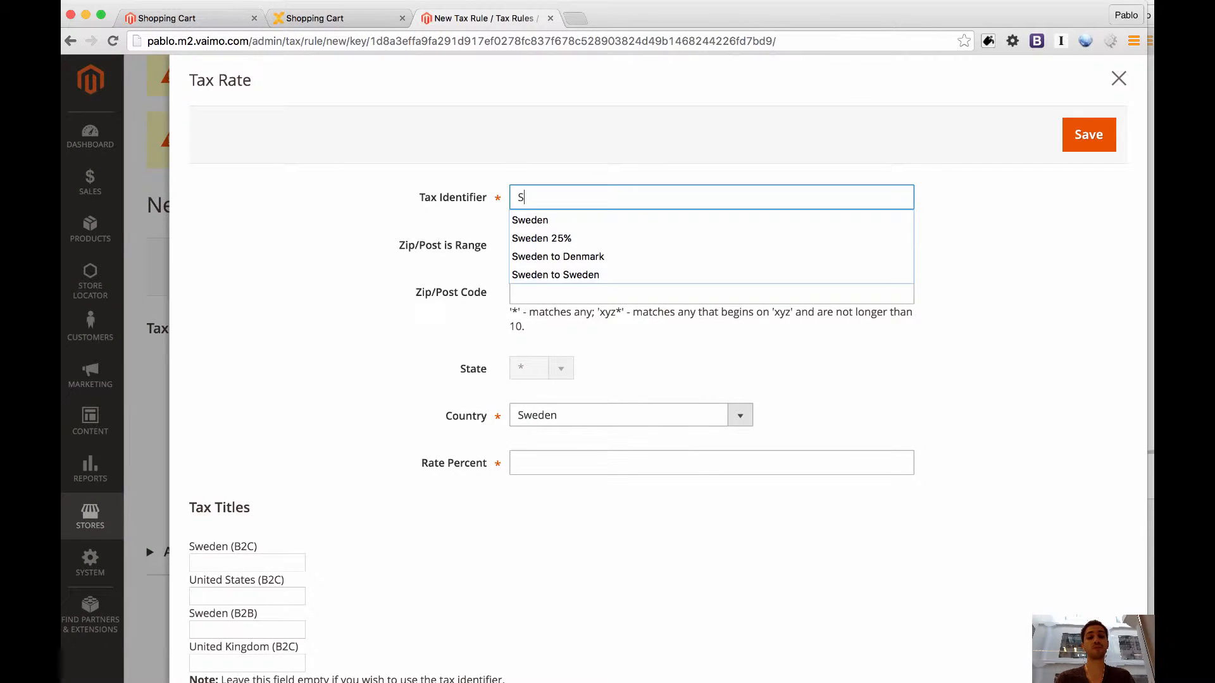
{"action": "key", "text": "Down"}
{"action": "key", "text": "Down"}
{"action": "key", "text": "Down"}
{"action": "key", "text": "Down"}
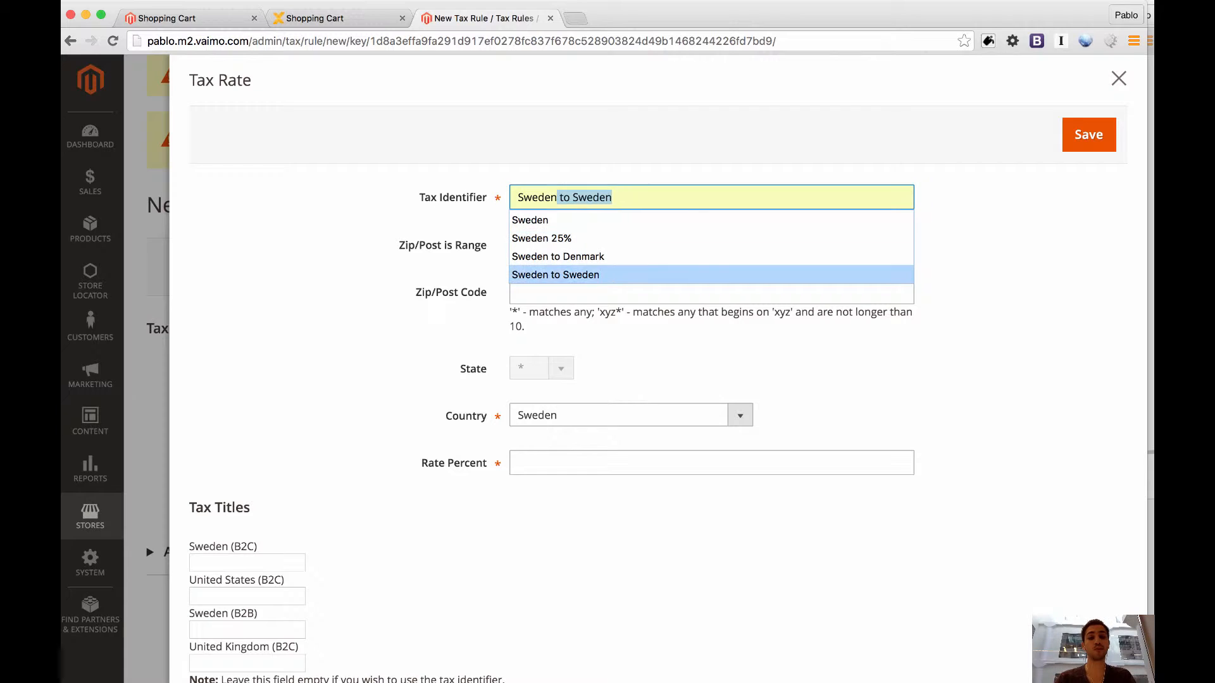
{"action": "key", "text": "Return"}
{"action": "left_click", "coordinate": [564, 238]}
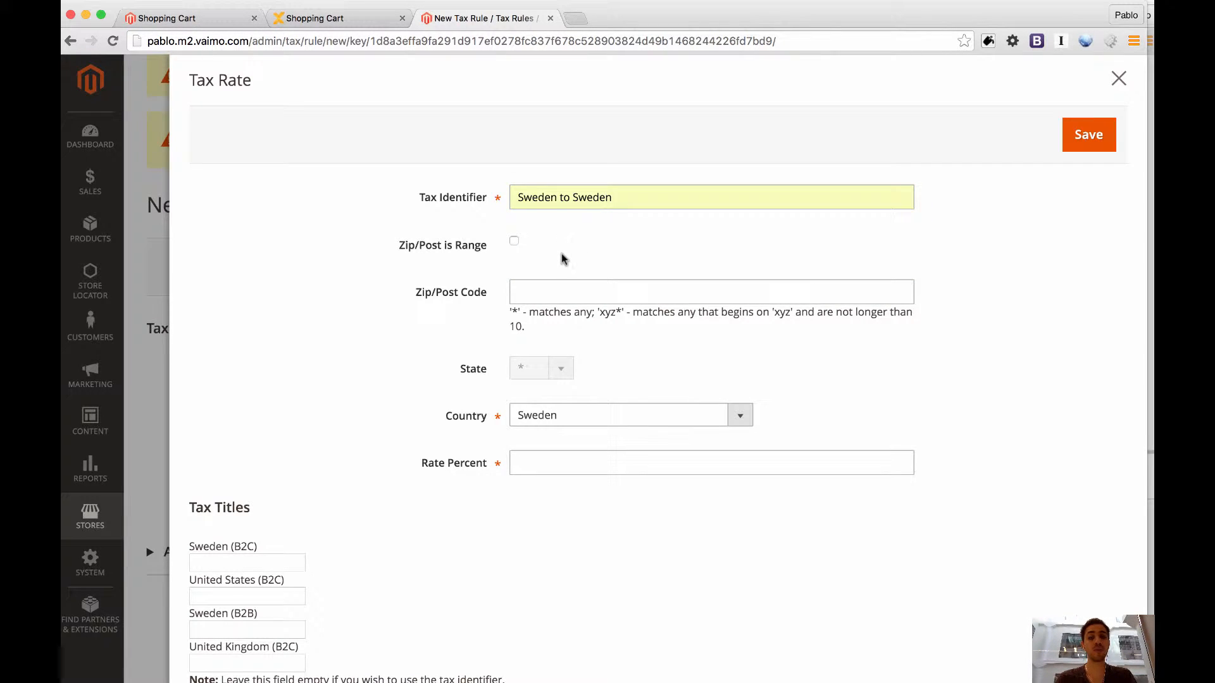
Set the Sweden to Sweden rate's post code to * so it matches any, and its rate percent to 25
{"action": "left_click", "coordinate": [559, 289]}
{"action": "type", "text": "*"}
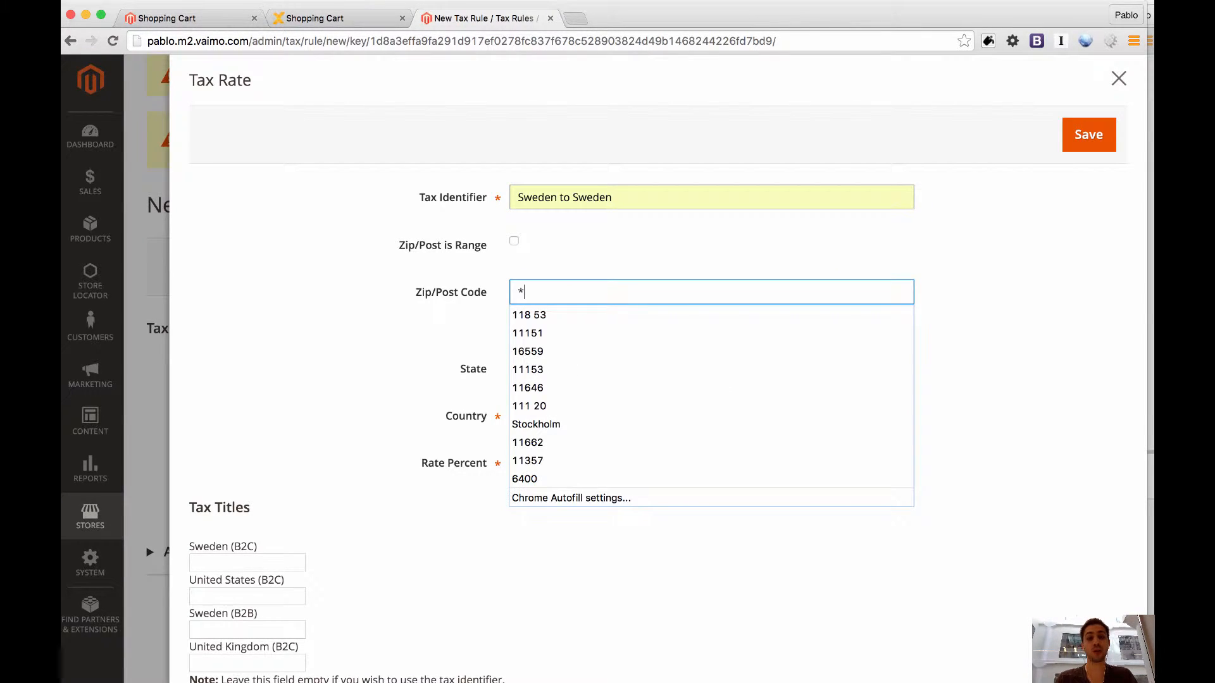
{"action": "left_click", "coordinate": [426, 330]}
{"action": "left_click_drag", "start_coordinate": [531, 312], "coordinate": [595, 313]}
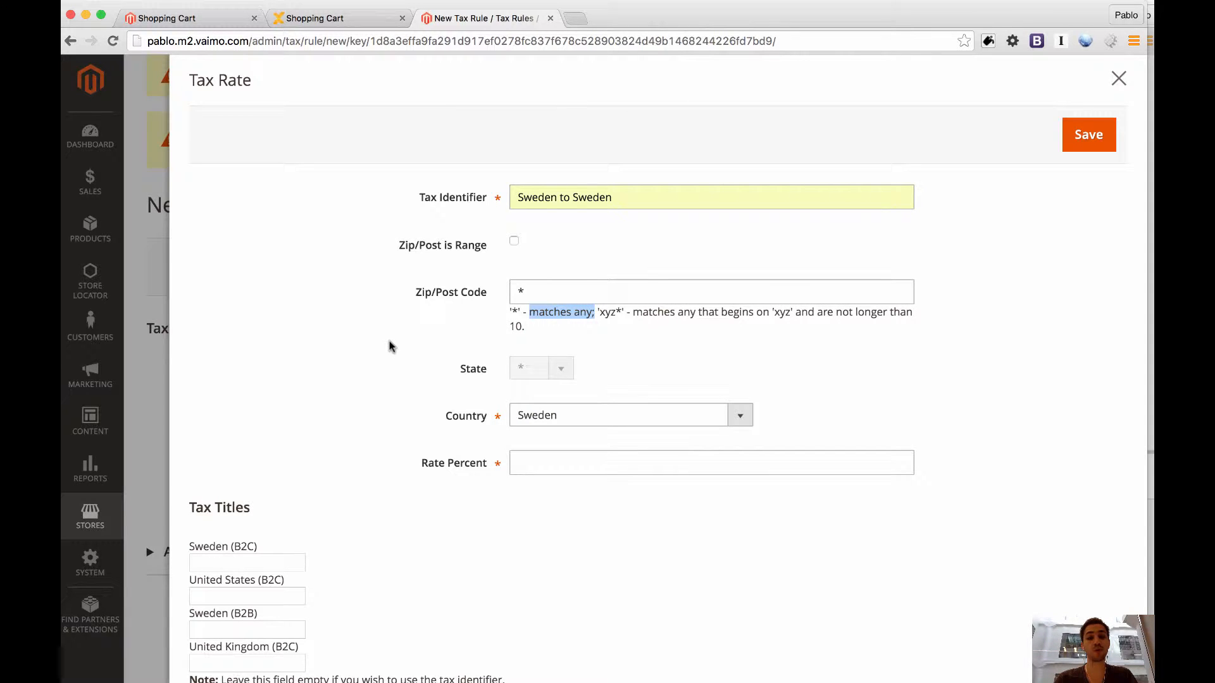
{"action": "scroll", "coordinate": [392, 347], "scroll_direction": "down", "scroll_amount": 1}
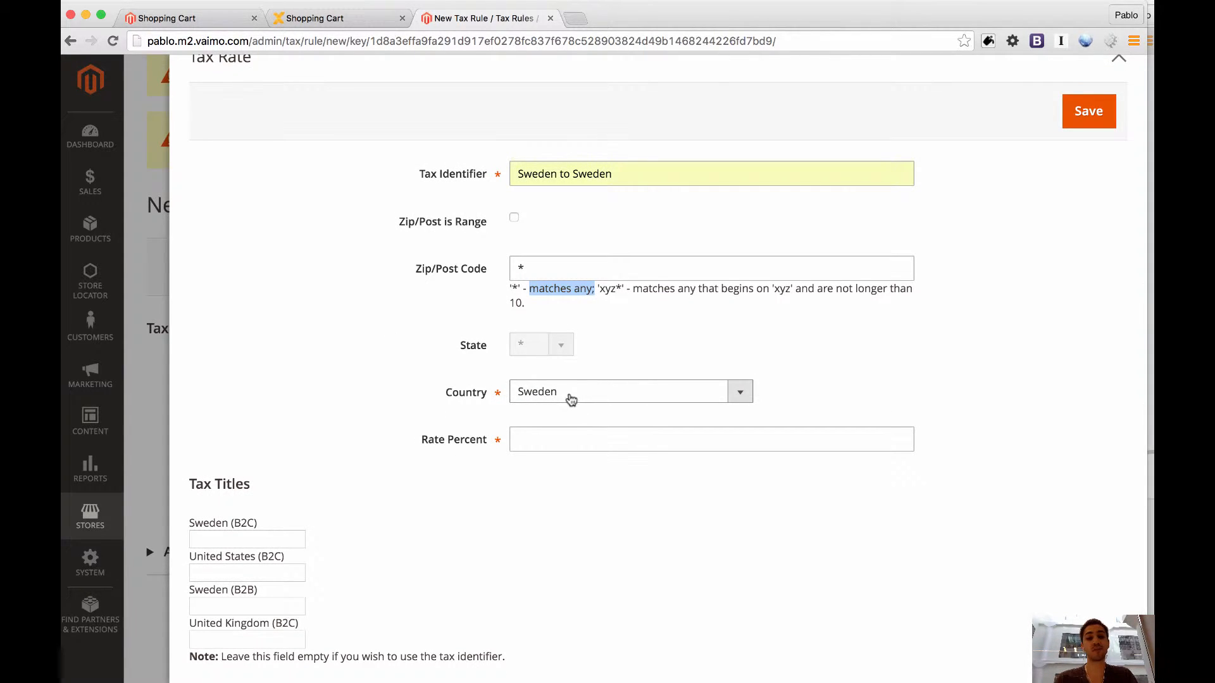
{"action": "left_click", "coordinate": [569, 441]}
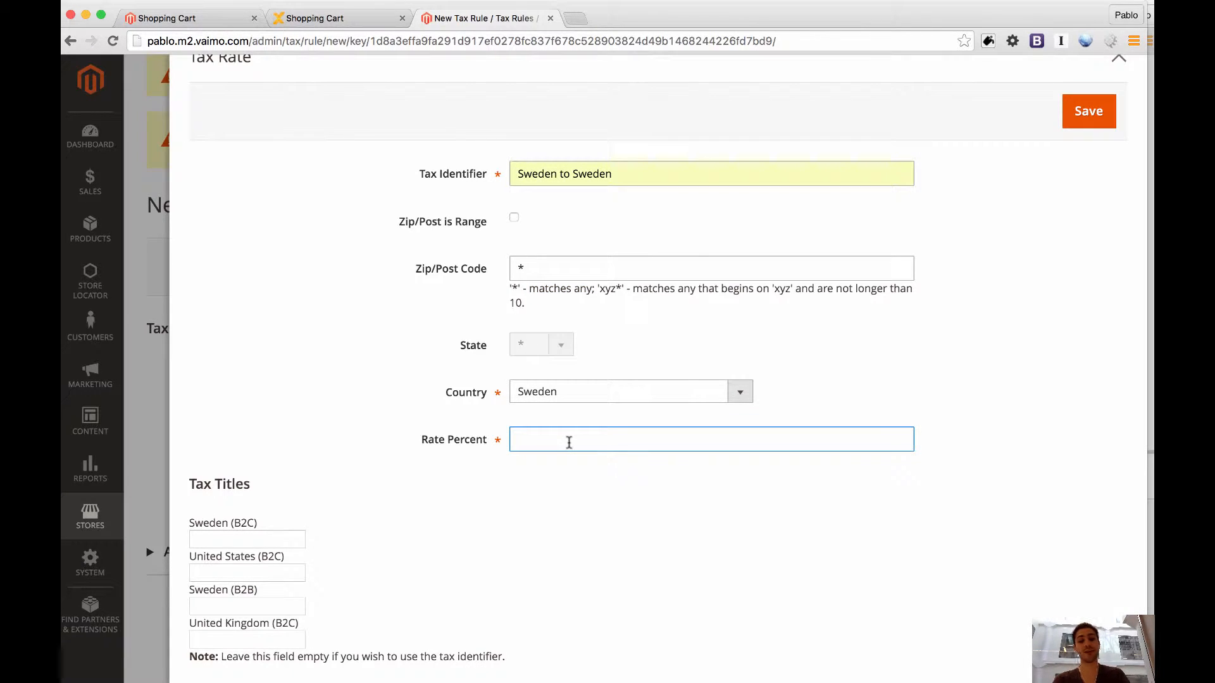
{"action": "type", "text": "25"}
{"action": "left_click", "coordinate": [455, 482]}
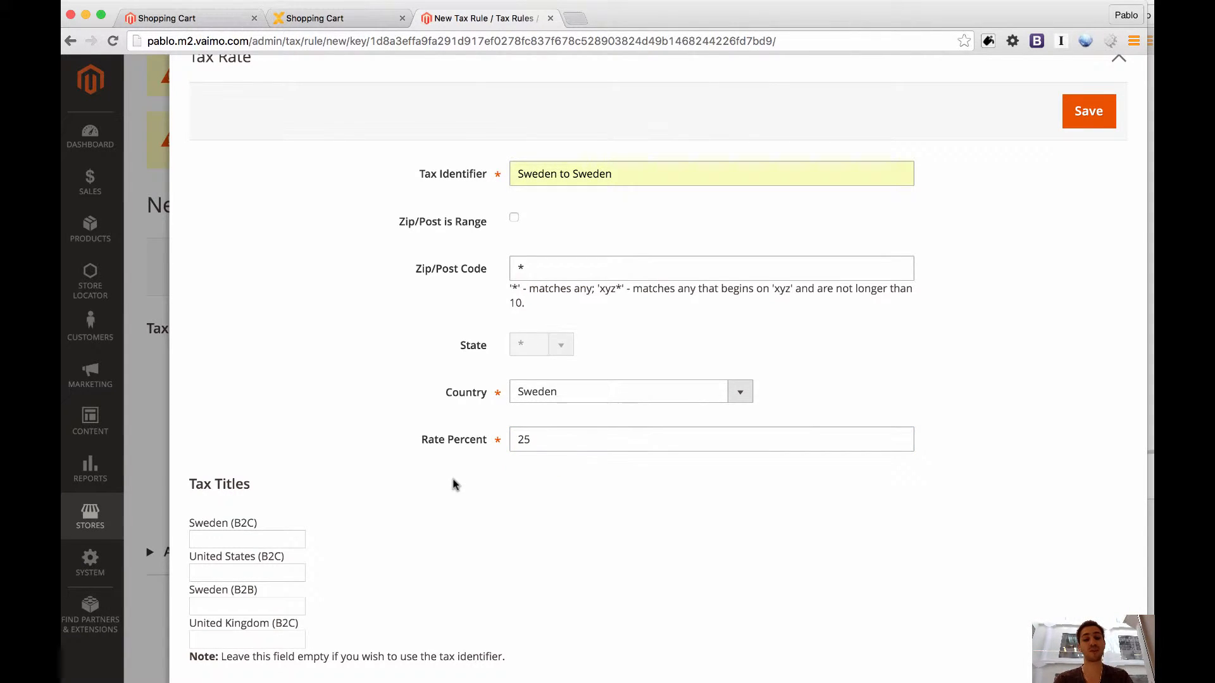
Try the rate percent as 25% and 0.25, and set it back to 25
{"action": "left_click", "coordinate": [568, 443]}
{"action": "type", "text": "%"}
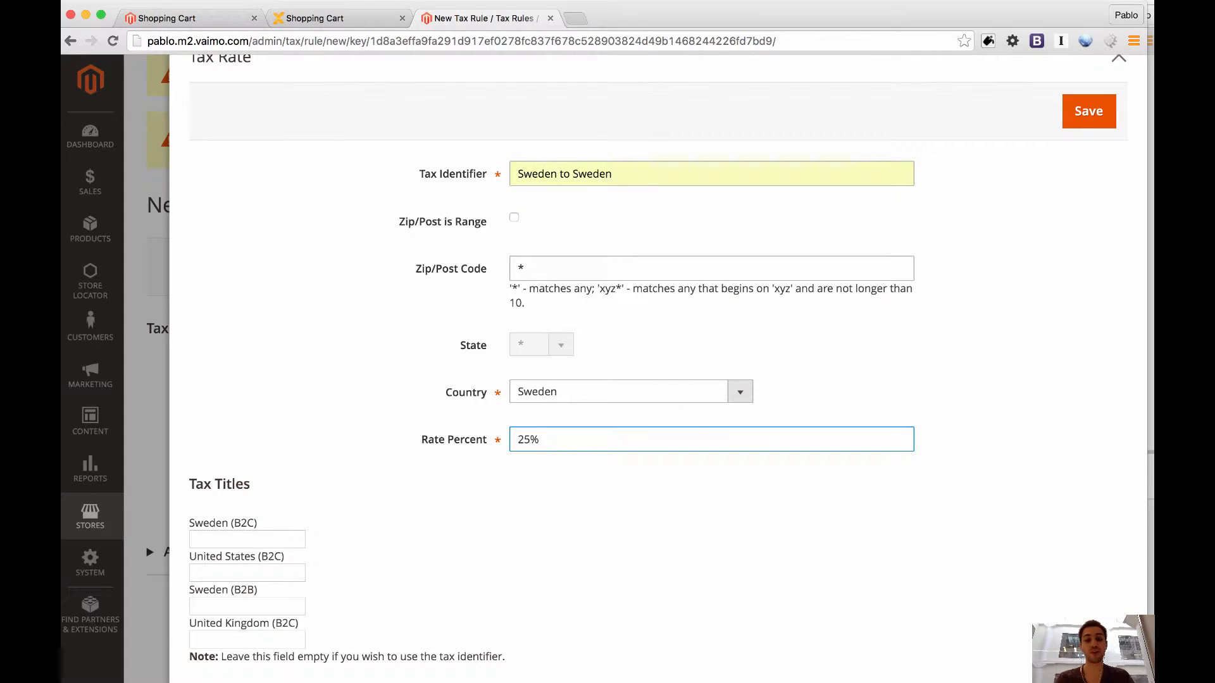
{"action": "key", "text": "BackSpace"}
{"action": "key", "text": "BackSpace"}
{"action": "key", "text": "BackSpace"}
{"action": "type", "text": "0.25"}
{"action": "key", "text": "super+a"}
{"action": "type", "text": "25"}
{"action": "left_click", "coordinate": [567, 509]}
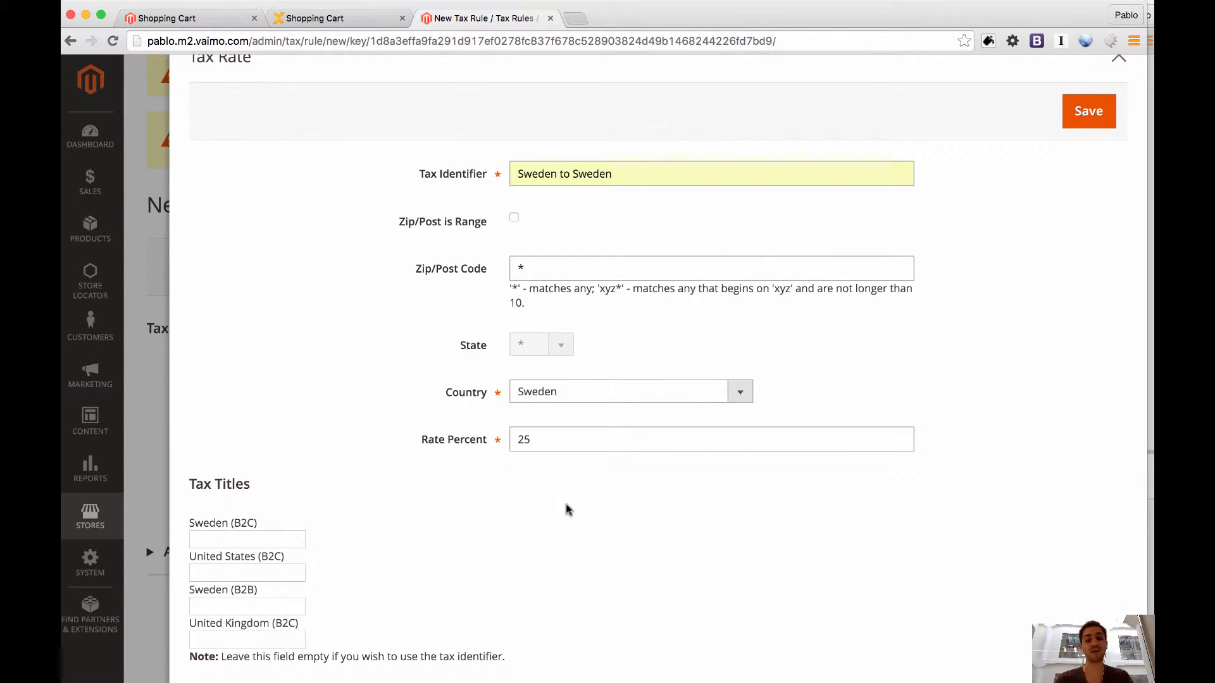
Save the Sweden to Sweden tax rate and delete the US-MI-*-Rate 1 tax rate from the rule's rate list
{"action": "left_click", "coordinate": [1095, 113]}
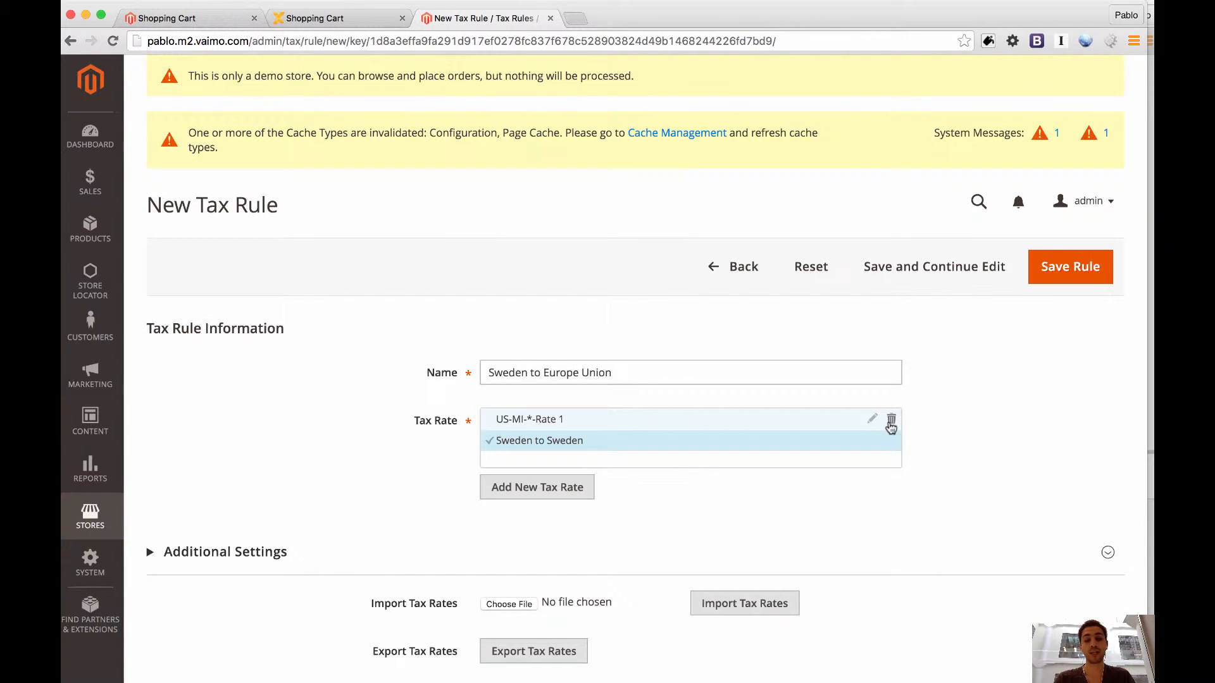
{"action": "left_click", "coordinate": [893, 422]}
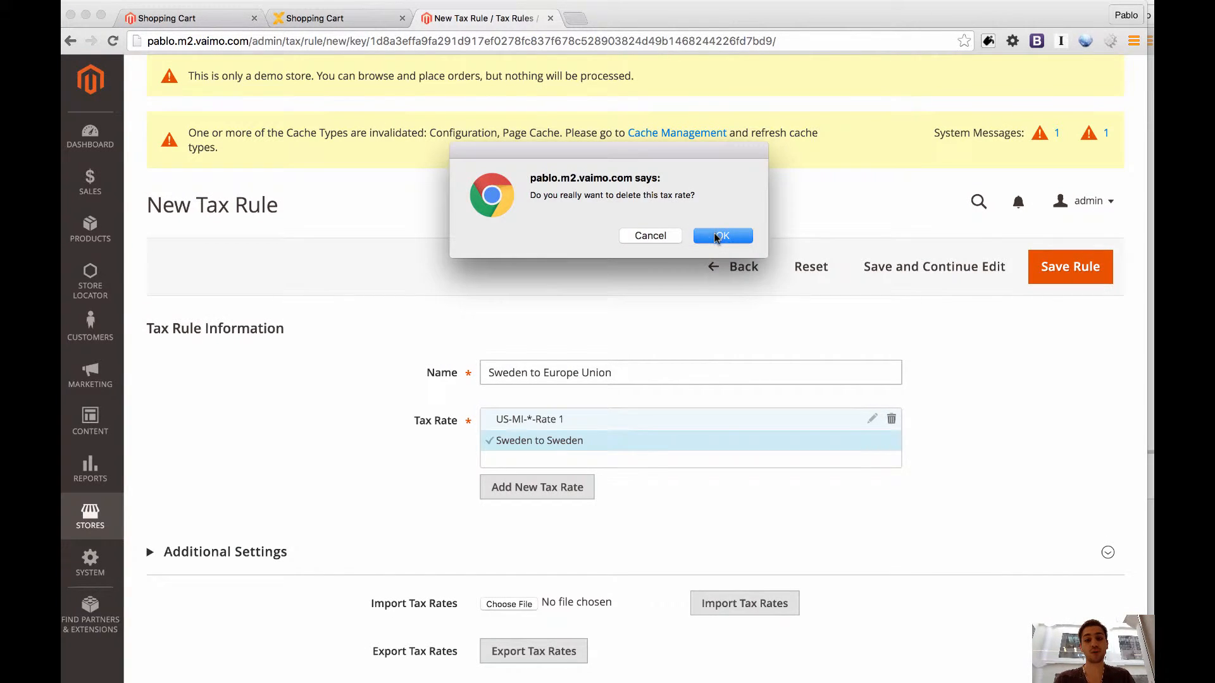
{"action": "left_click", "coordinate": [717, 238]}
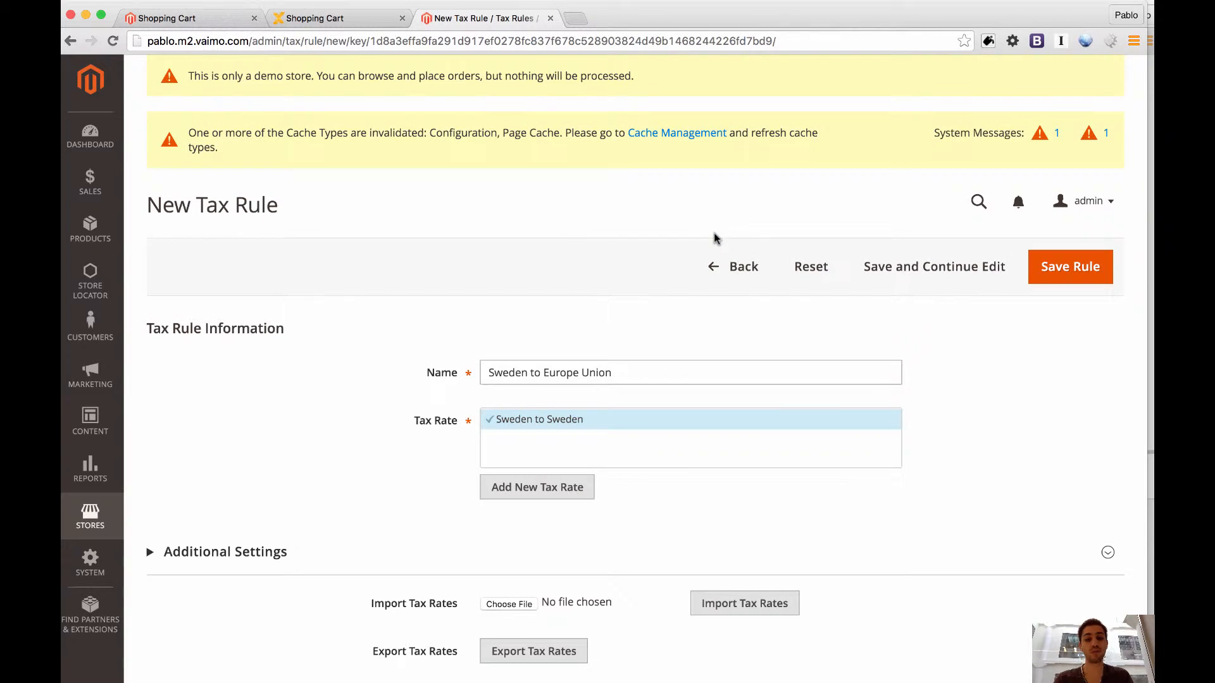
Add another tax rate to the rule with the tax identifier "Sweden to Denmark"
{"action": "left_click", "coordinate": [561, 495]}
{"action": "left_click", "coordinate": [684, 198]}
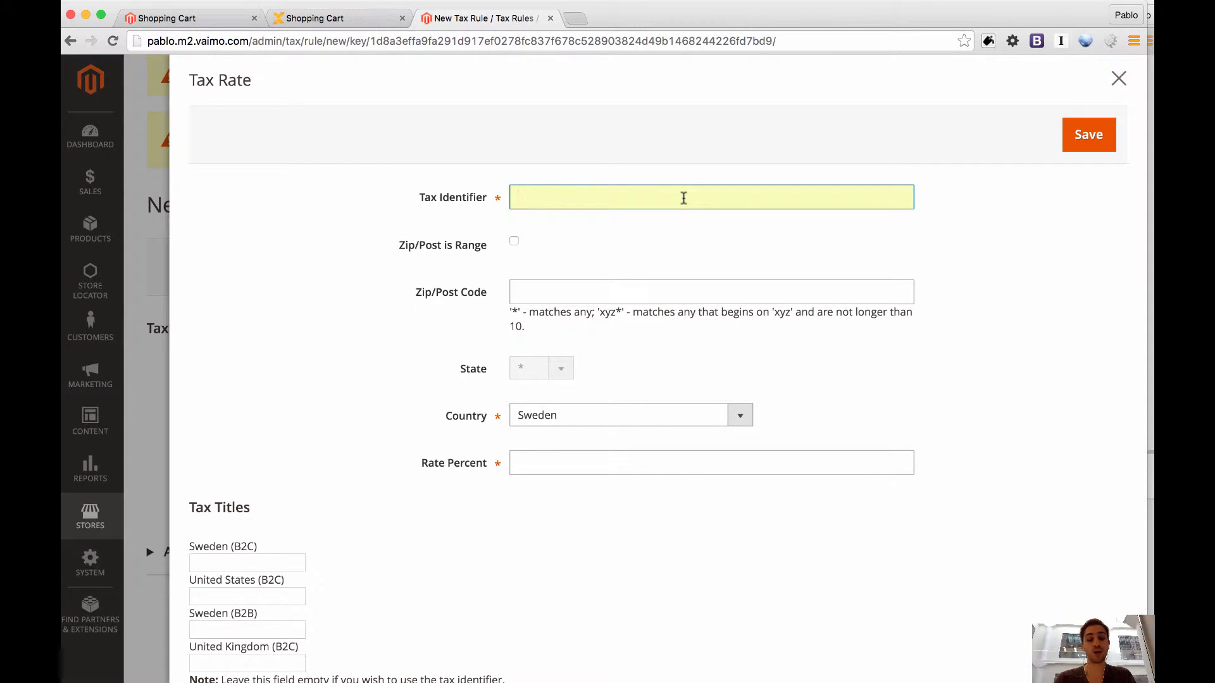
{"action": "type", "text": "Sweden"}
{"action": "key", "text": "Down"}
{"action": "key", "text": "Down"}
{"action": "key", "text": "Down"}
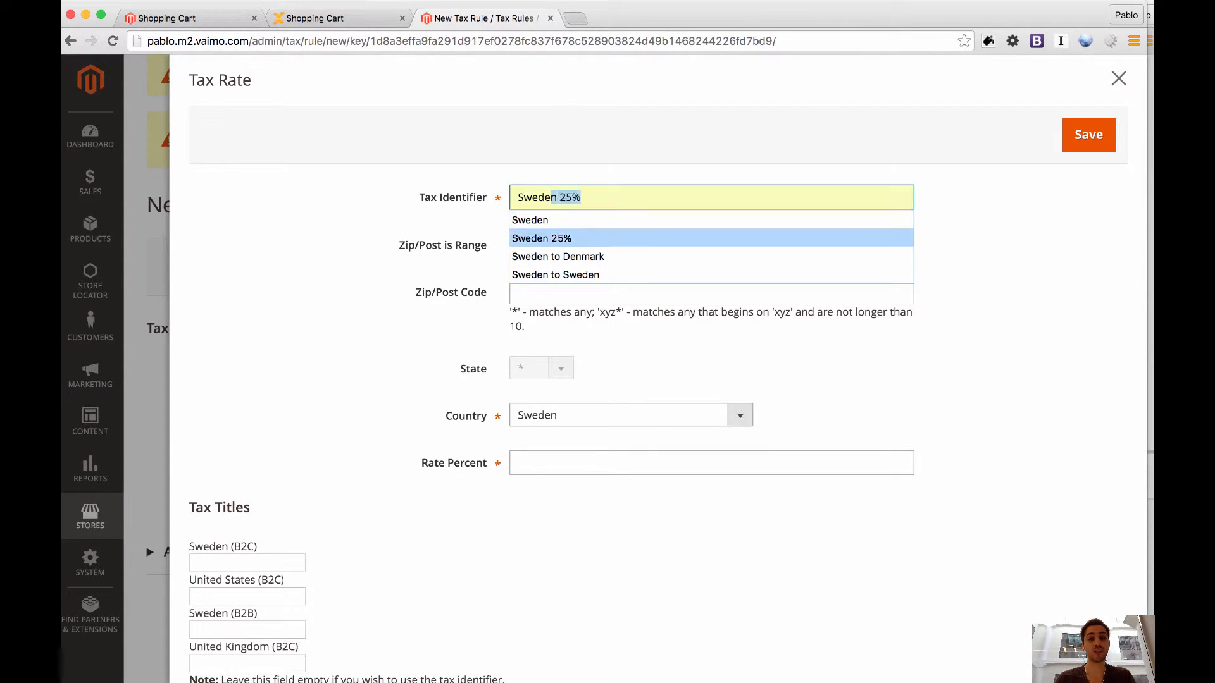
{"action": "key", "text": "Return"}
Set the Sweden to Denmark rate's post code to *, country to Denmark and rate percent to 25
{"action": "left_click", "coordinate": [627, 282]}
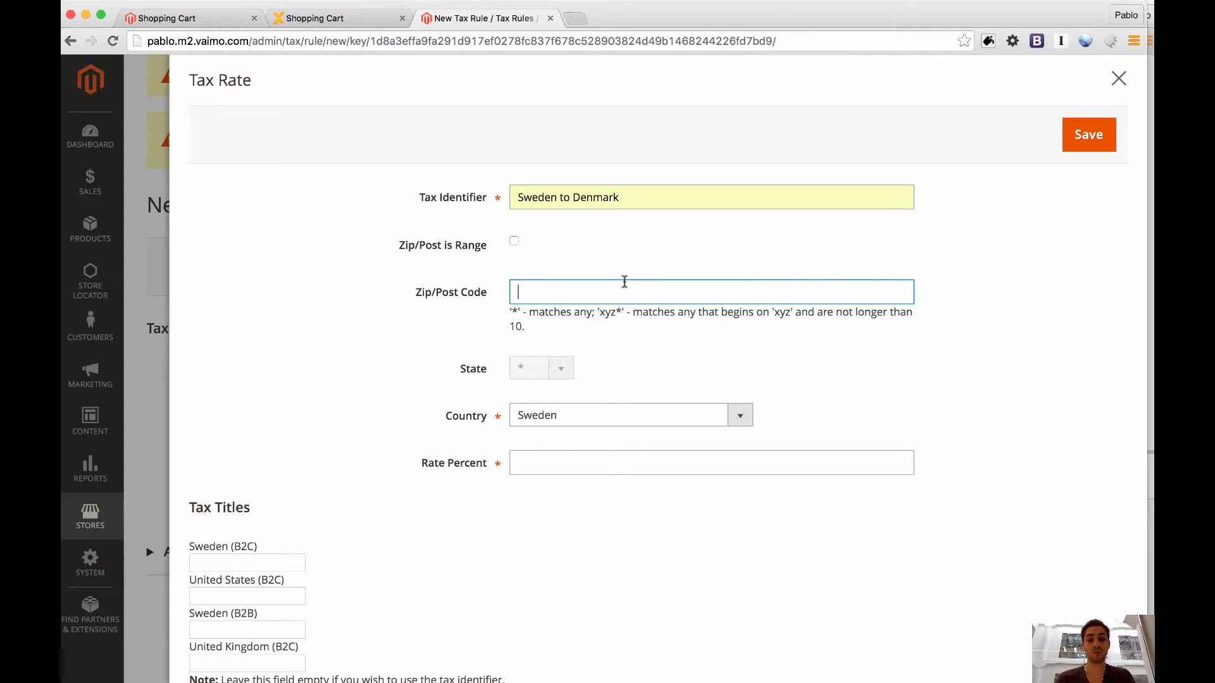
{"action": "type", "text": "*"}
{"action": "left_click", "coordinate": [405, 390]}
{"action": "left_click", "coordinate": [623, 415]}
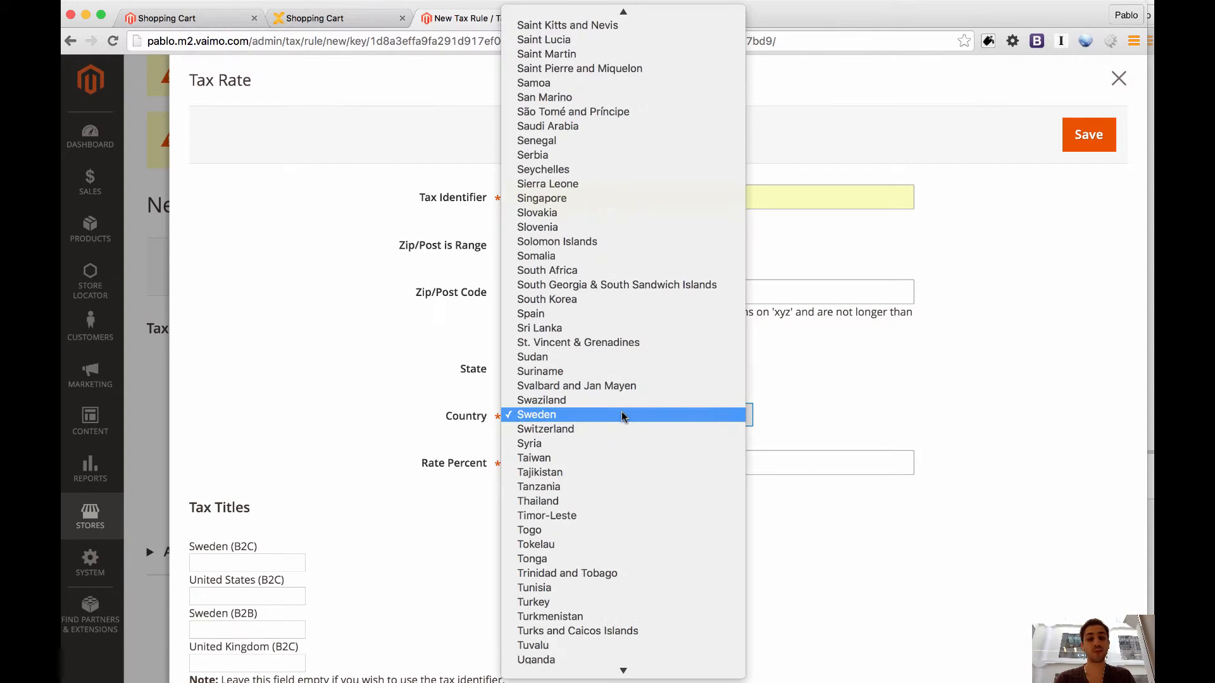
{"action": "key", "text": "d"}
{"action": "key", "text": "Return"}
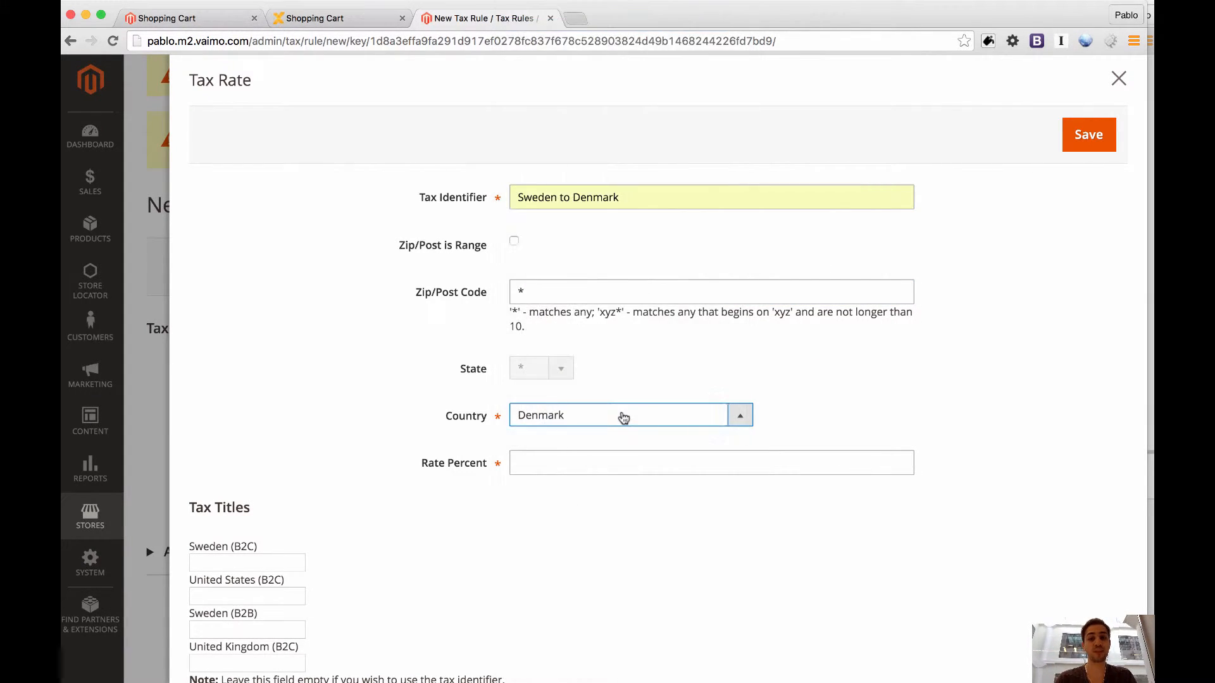
{"action": "left_click", "coordinate": [584, 467]}
{"action": "type", "text": "25"}
{"action": "left_click", "coordinate": [599, 529]}
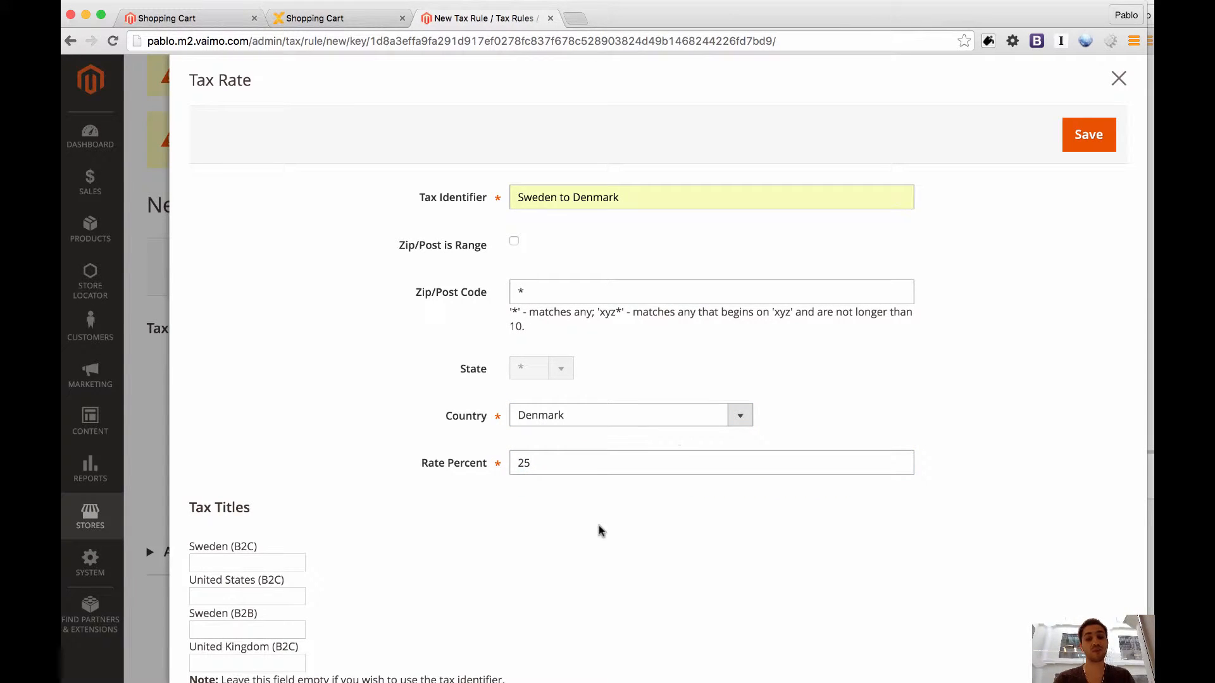
Save the Sweden to Denmark tax rate, and save the tax rule while keeping it open for editing
{"action": "left_click", "coordinate": [1115, 145]}
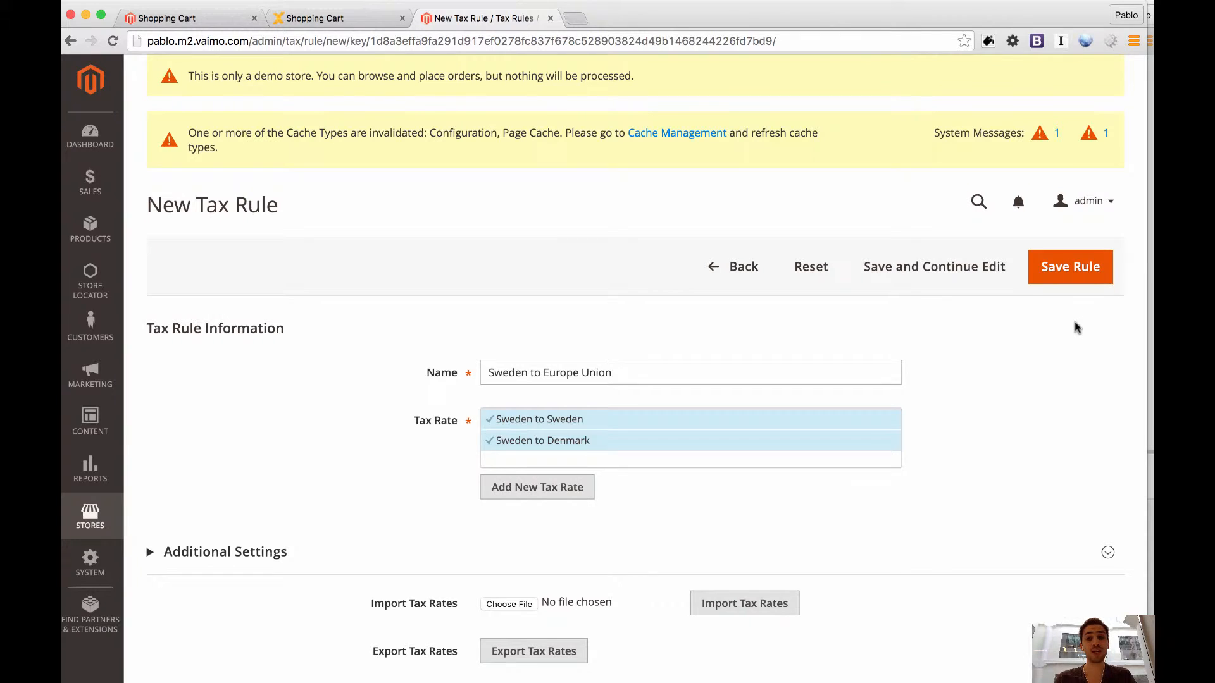
{"action": "left_click", "coordinate": [974, 273]}
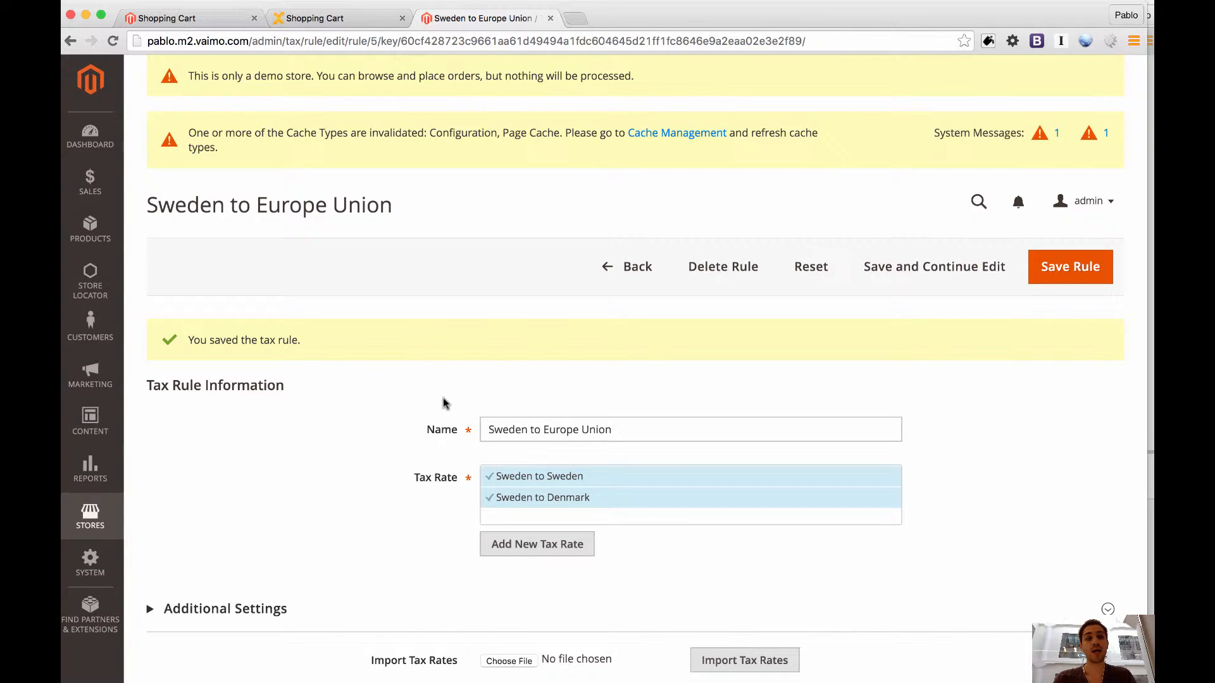
Switch to the Sweden (B2C) storefront shopping cart, refresh it and examine the order totals including and excluding tax
{"action": "key", "text": "super+1"}
{"action": "key", "text": "Return"}
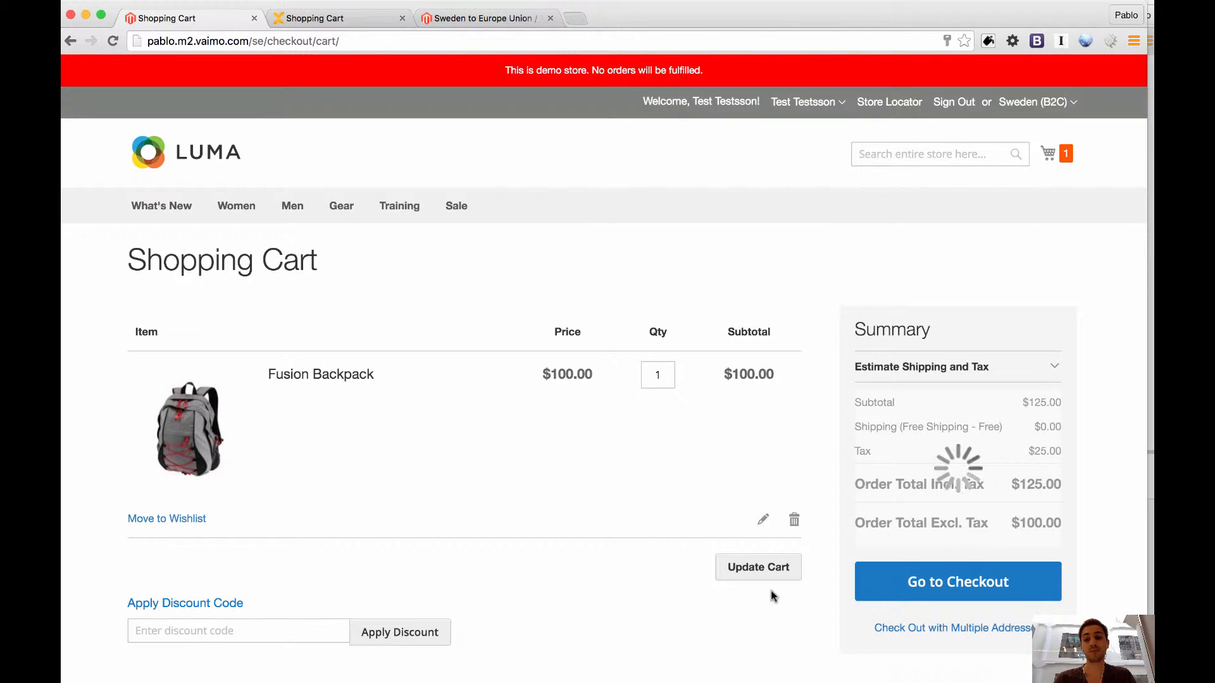
{"action": "left_click_drag", "start_coordinate": [857, 484], "coordinate": [1061, 483]}
{"action": "left_click", "coordinate": [982, 491]}
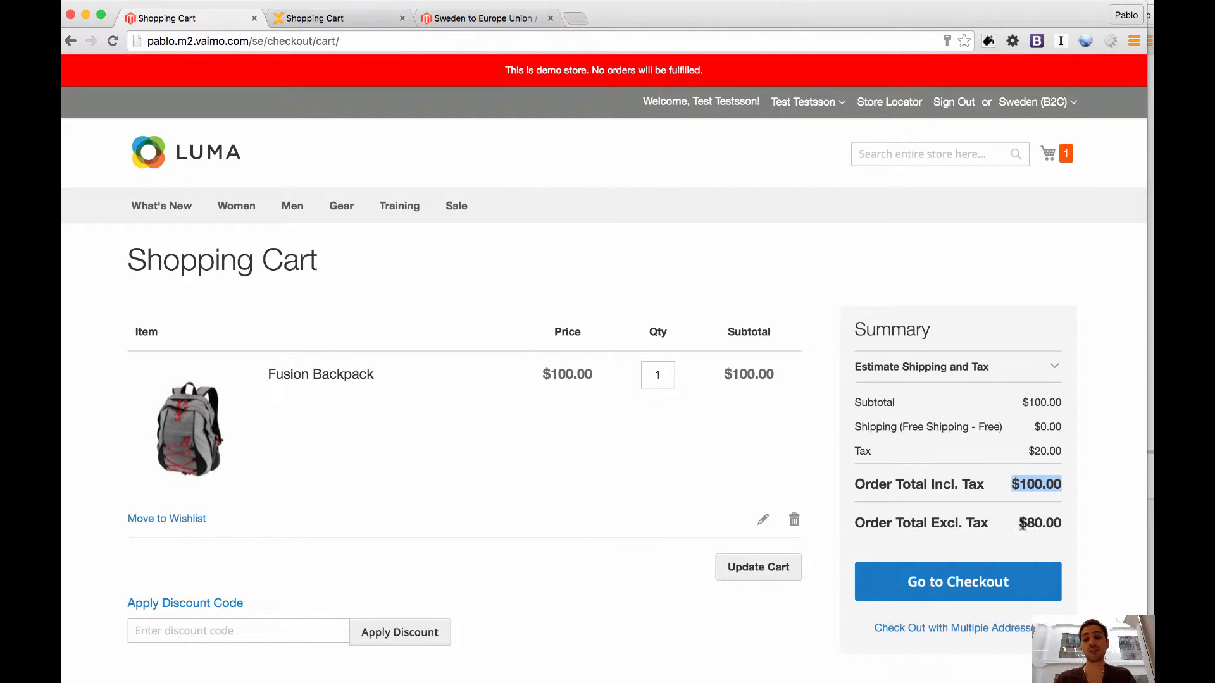
{"action": "left_click_drag", "start_coordinate": [1023, 525], "coordinate": [1051, 525]}
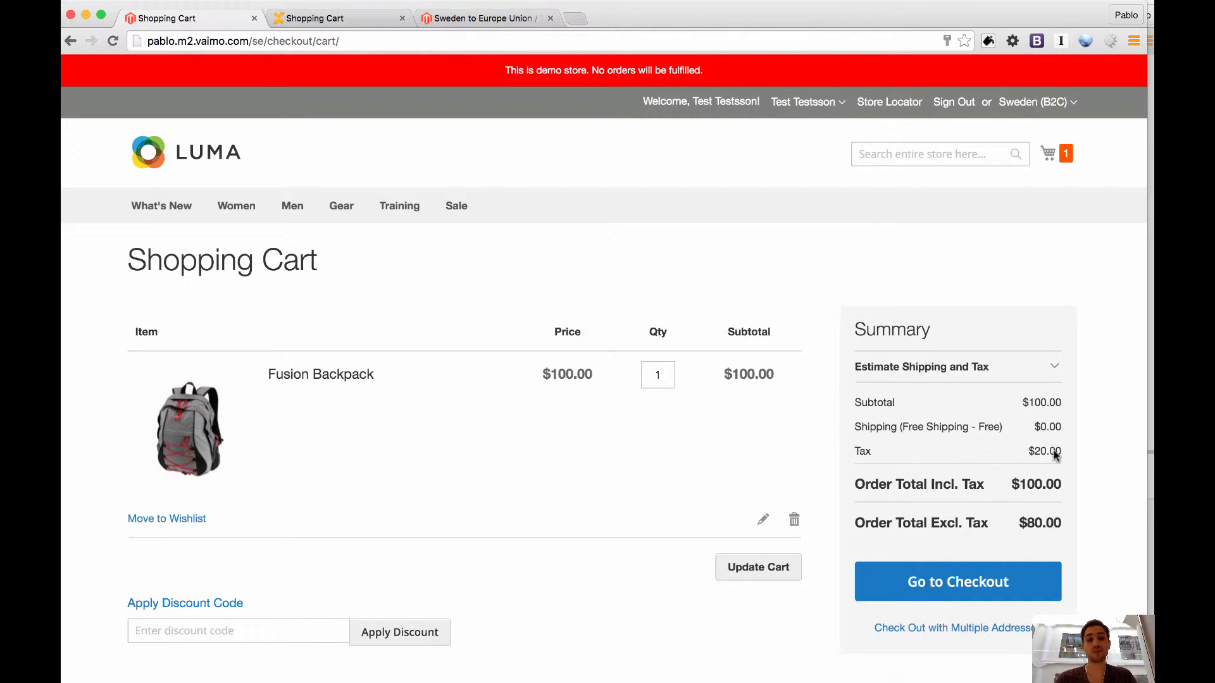
Calculate the price excluding 25% tax with the system search calculator, using 100 / (1+0.25), to compare with the cart's total
{"action": "key", "text": "super+space"}
{"action": "type", "text": "100"}
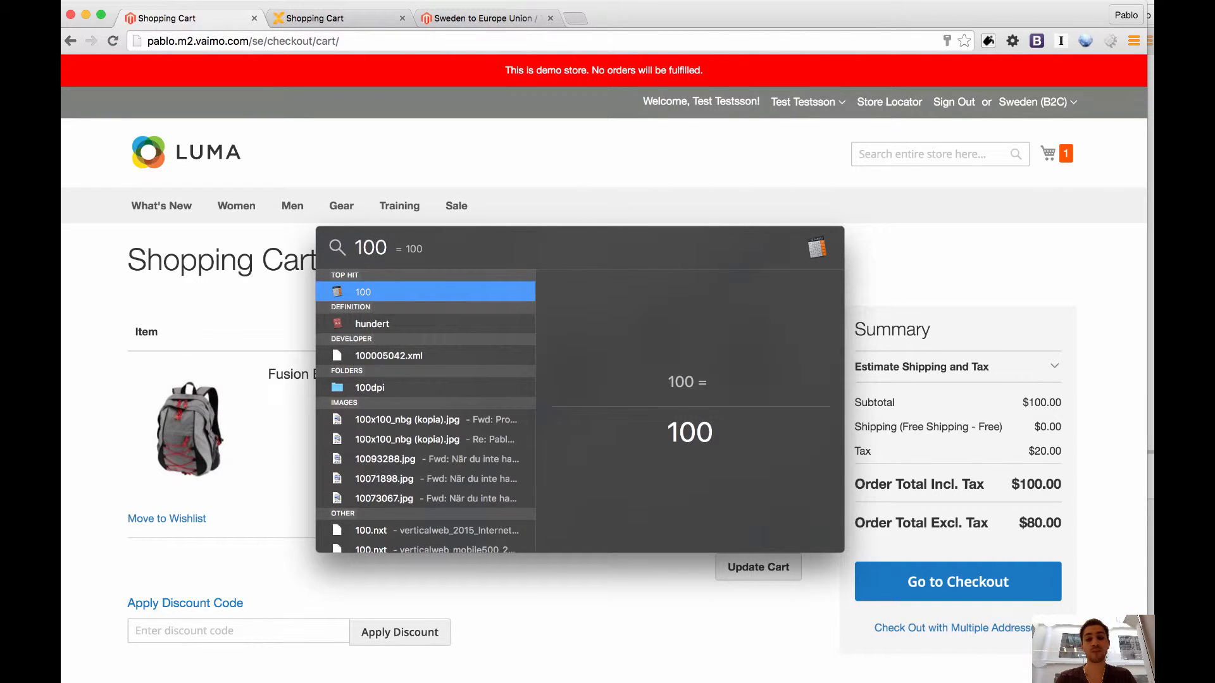
{"action": "type", "text": " / "}
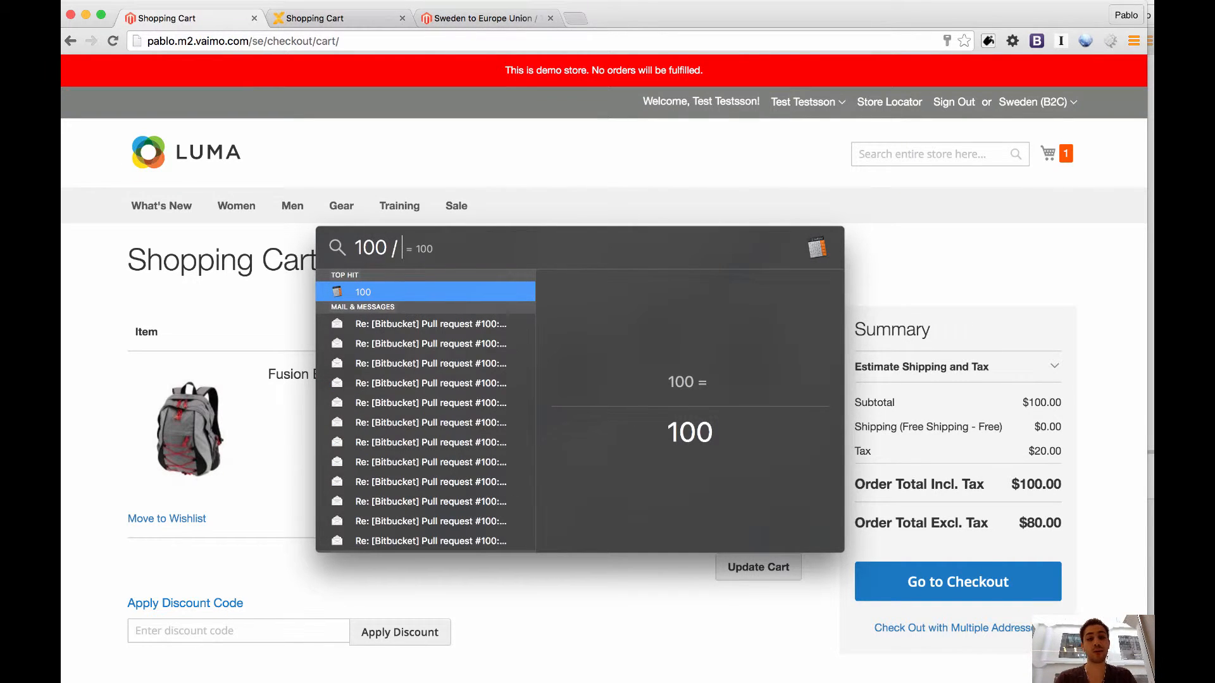
{"action": "type", "text": "1.25"}
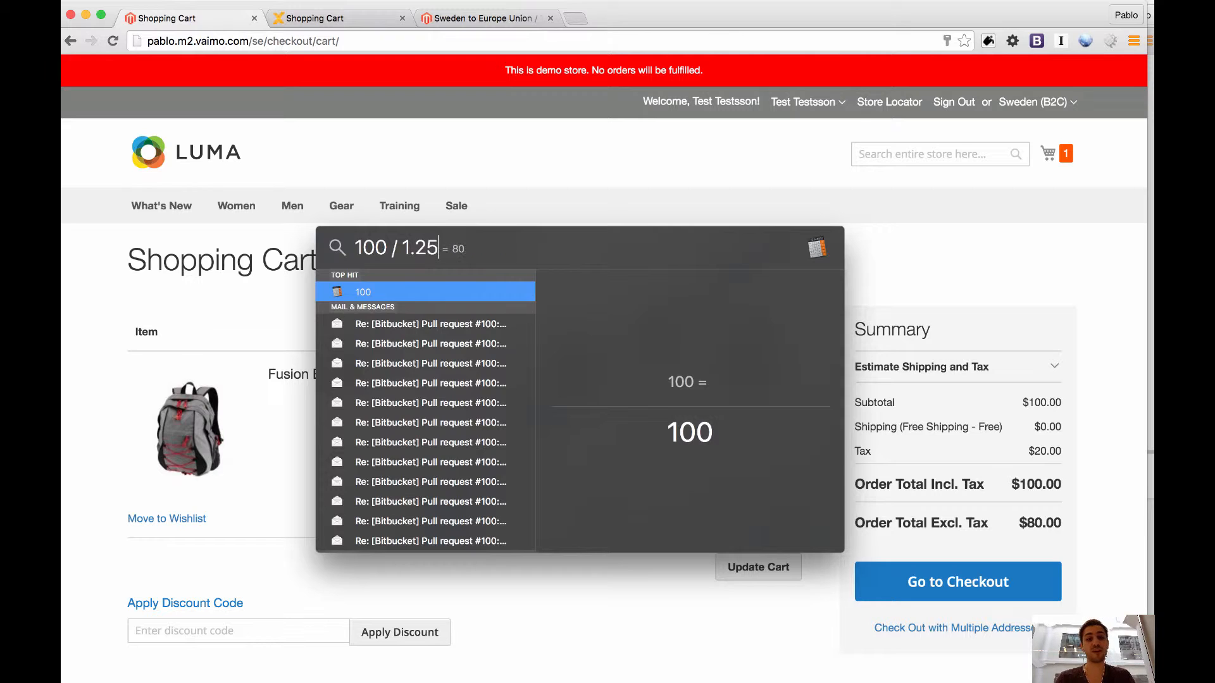
{"action": "key", "text": "BackSpace"}
{"action": "key", "text": "BackSpace"}
{"action": "key", "text": "BackSpace"}
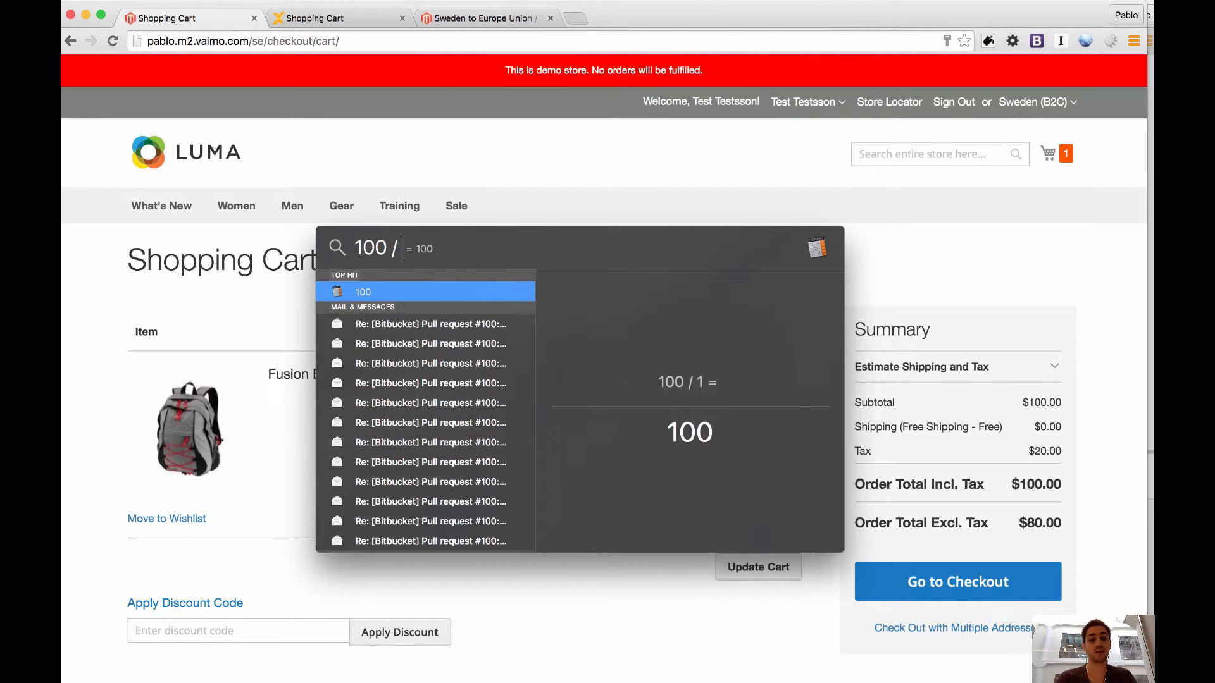
{"action": "key", "text": "BackSpace"}
{"action": "type", "text": "(1+0.25)"}
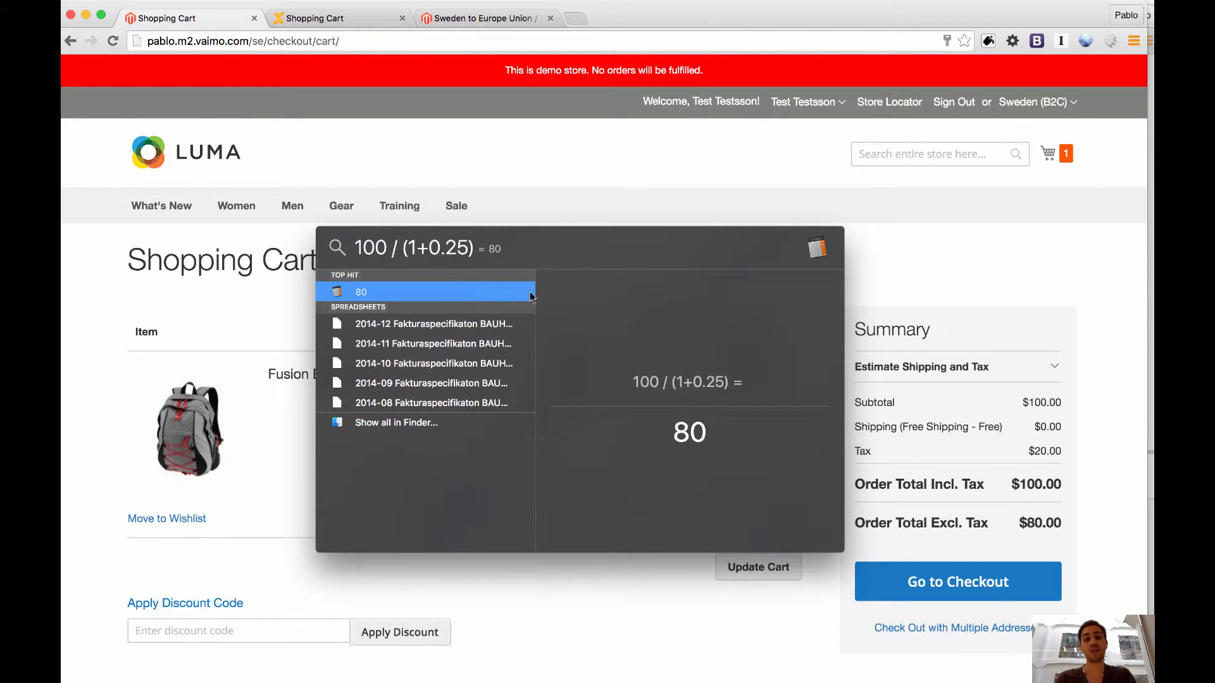
{"action": "left_click_drag", "start_coordinate": [692, 433], "coordinate": [672, 433]}
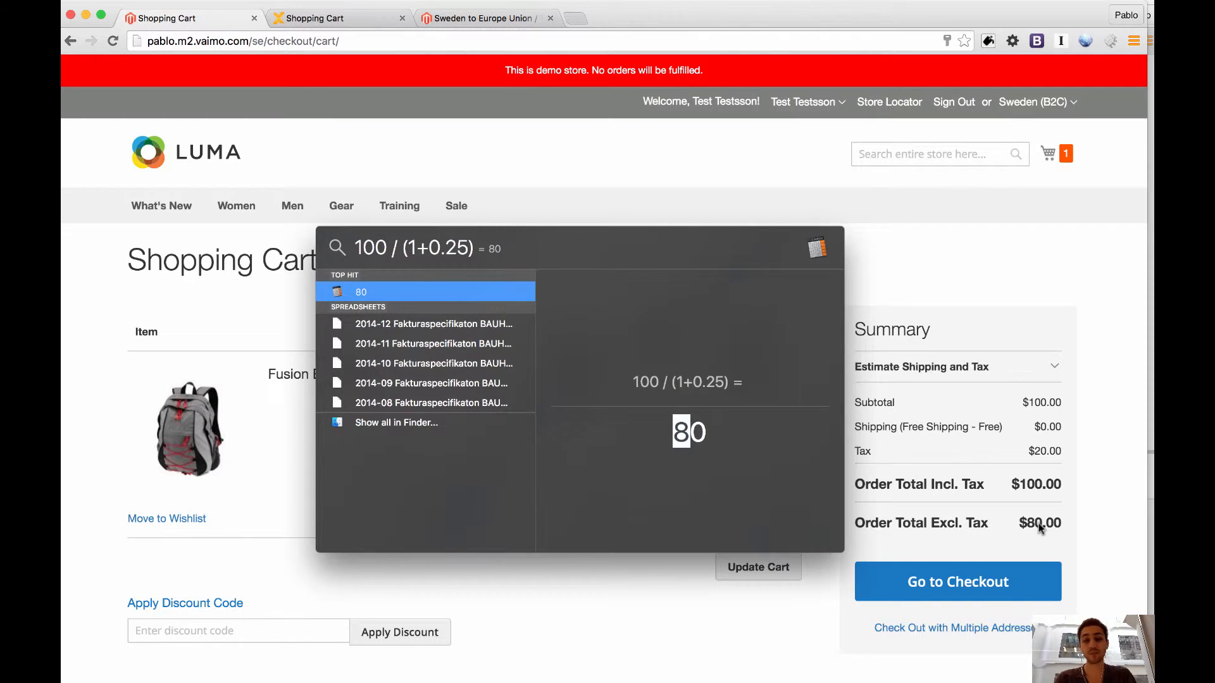
Calculate the tax share as 100-80, close the calculator and compare the result with the cart's Tax amount
{"action": "key", "text": "super+a"}
{"action": "type", "text": "1"}
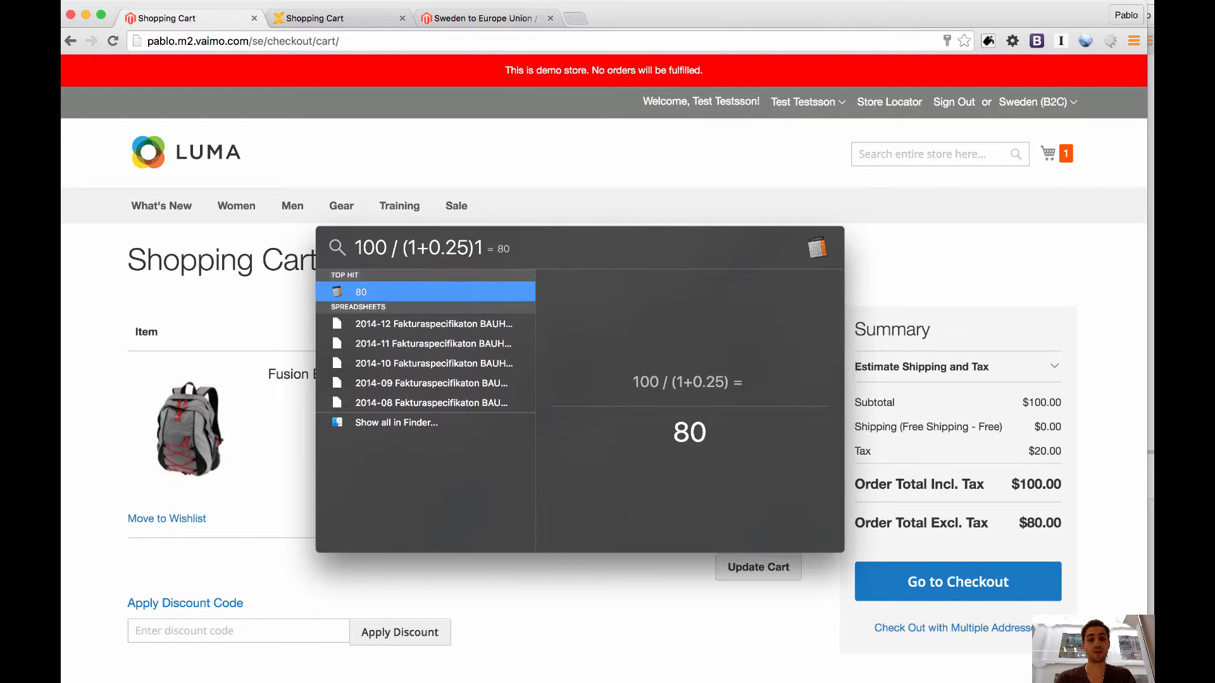
{"action": "key", "text": "super+a"}
{"action": "type", "text": "100-20"}
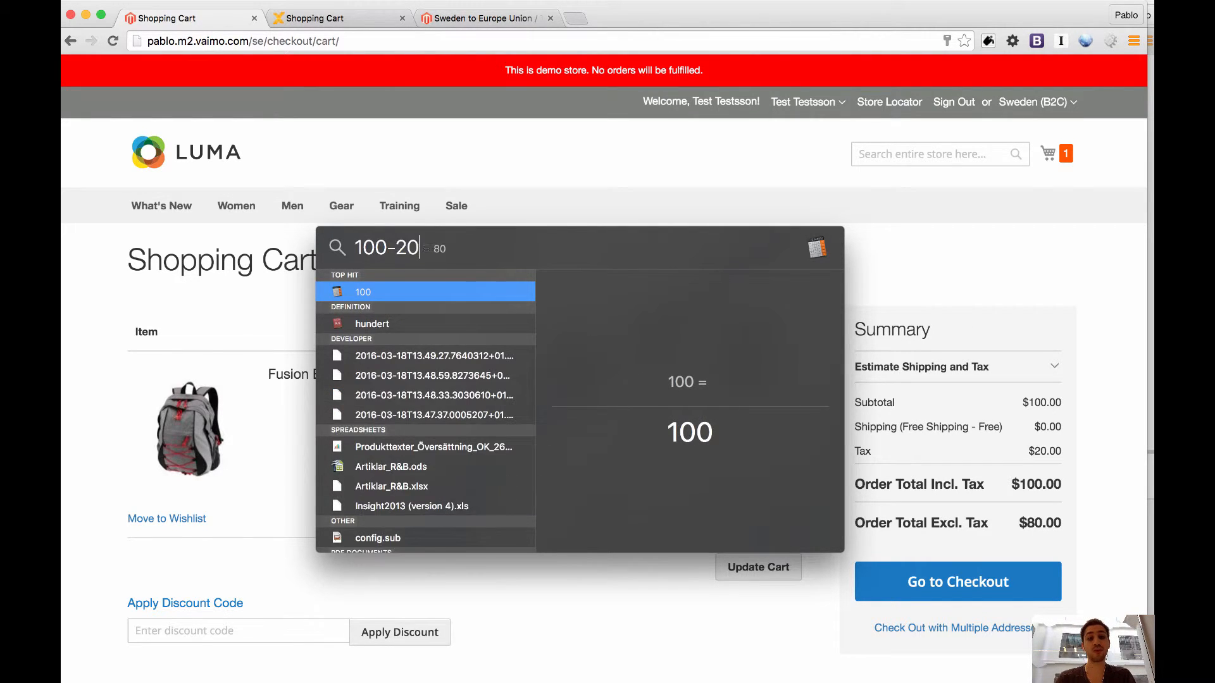
{"action": "key", "text": "BackSpace"}
{"action": "key", "text": "BackSpace"}
{"action": "type", "text": "80"}
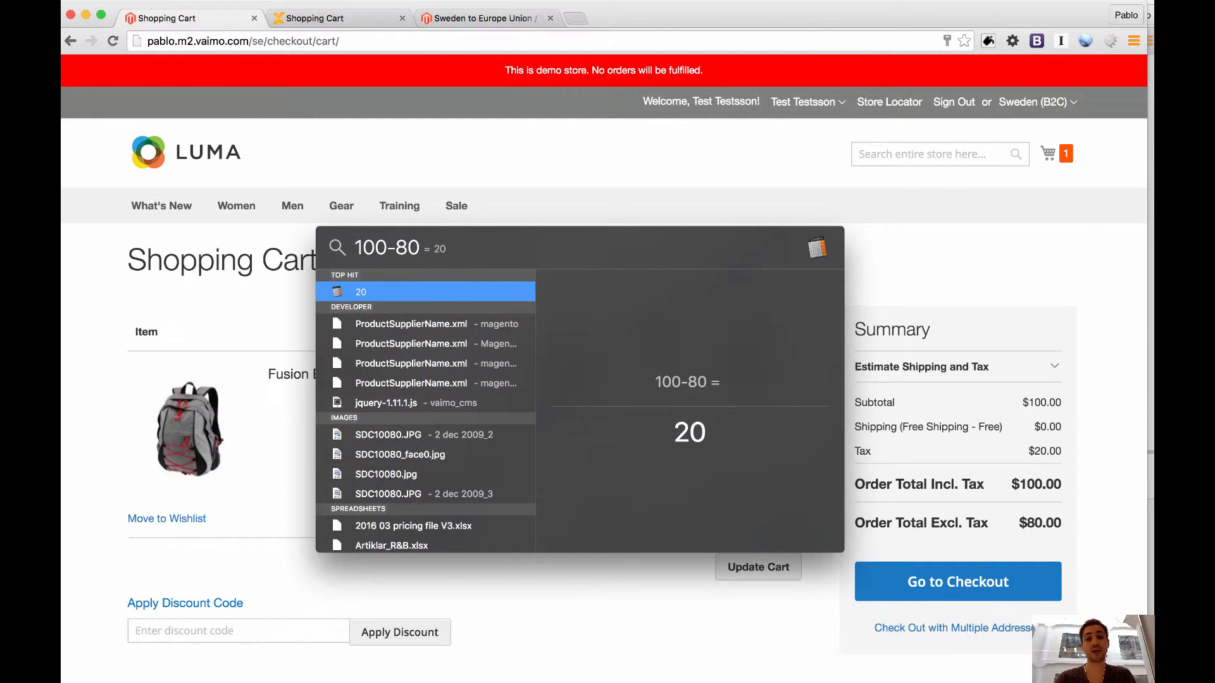
{"action": "key", "text": "Escape"}
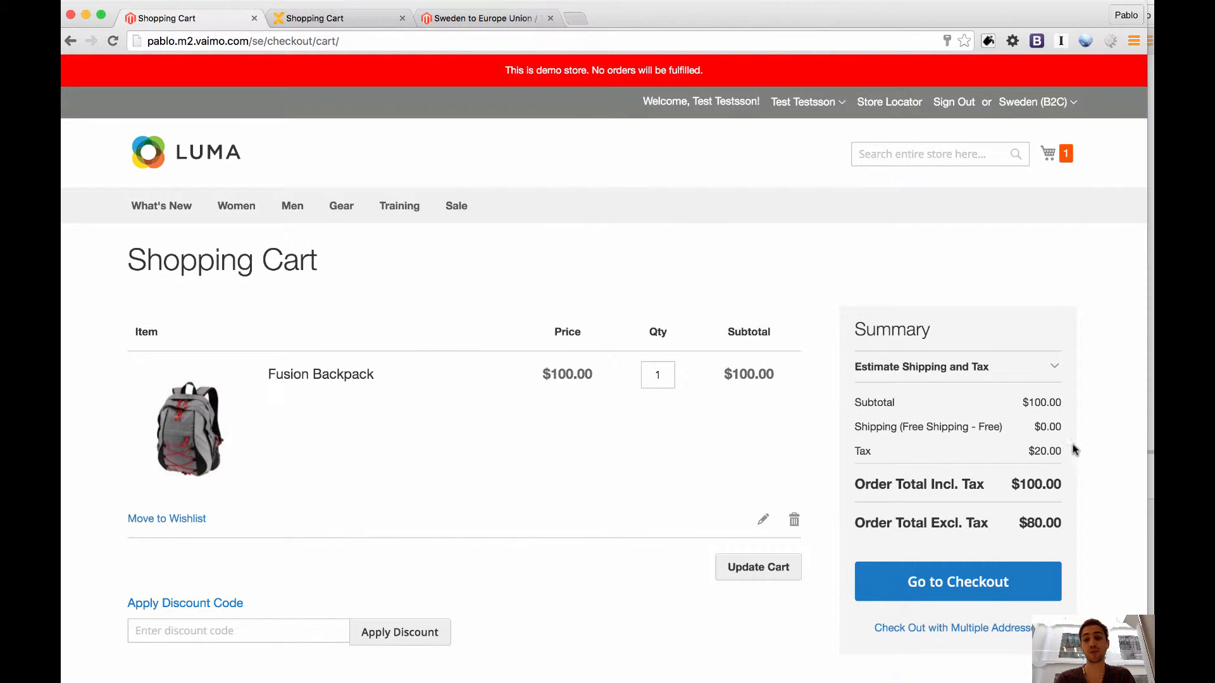
{"action": "left_click_drag", "start_coordinate": [1062, 450], "coordinate": [1032, 450]}
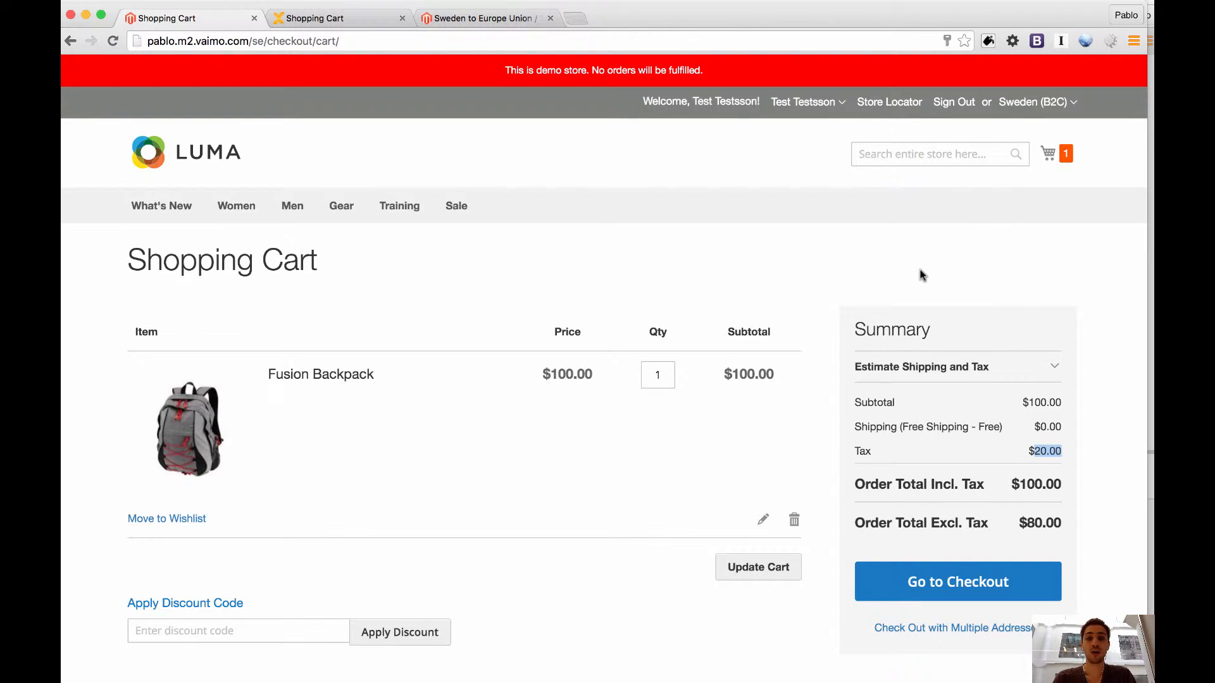
Return to the tax rule in the admin, open Tax Zones and Rates in a new tab and examine the listed rates
{"action": "key", "text": "super+3"}
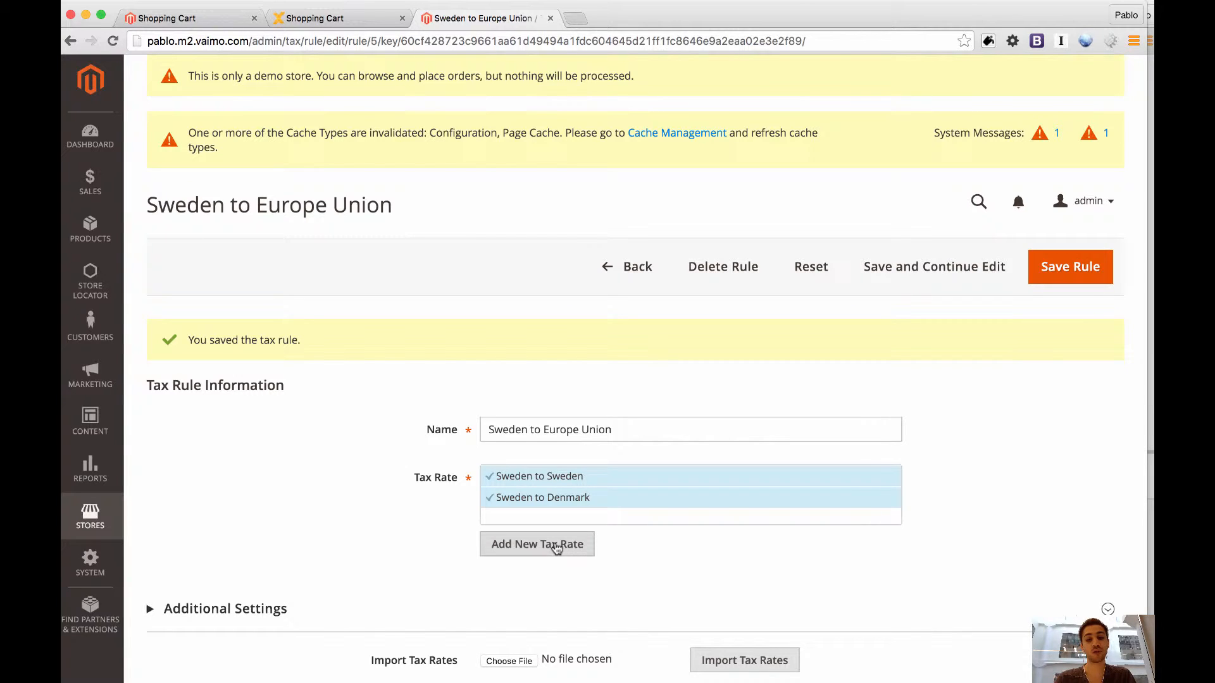
{"action": "left_click", "coordinate": [79, 530]}
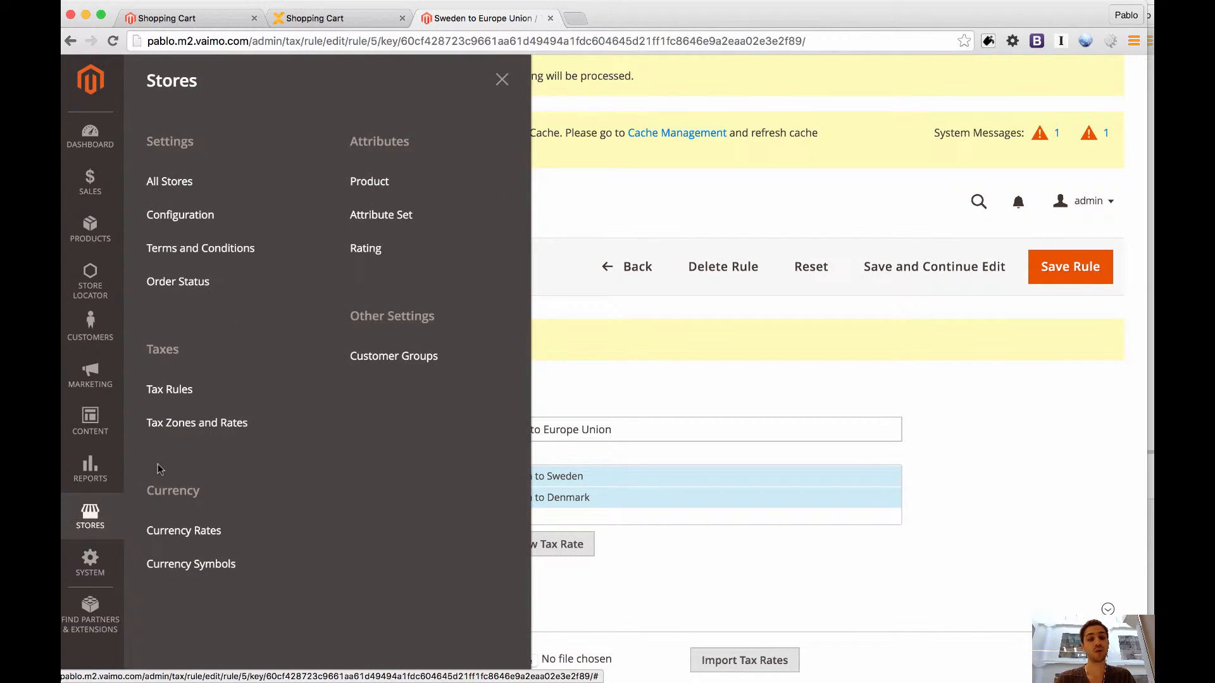
{"action": "left_click", "coordinate": [198, 424], "text": "super"}
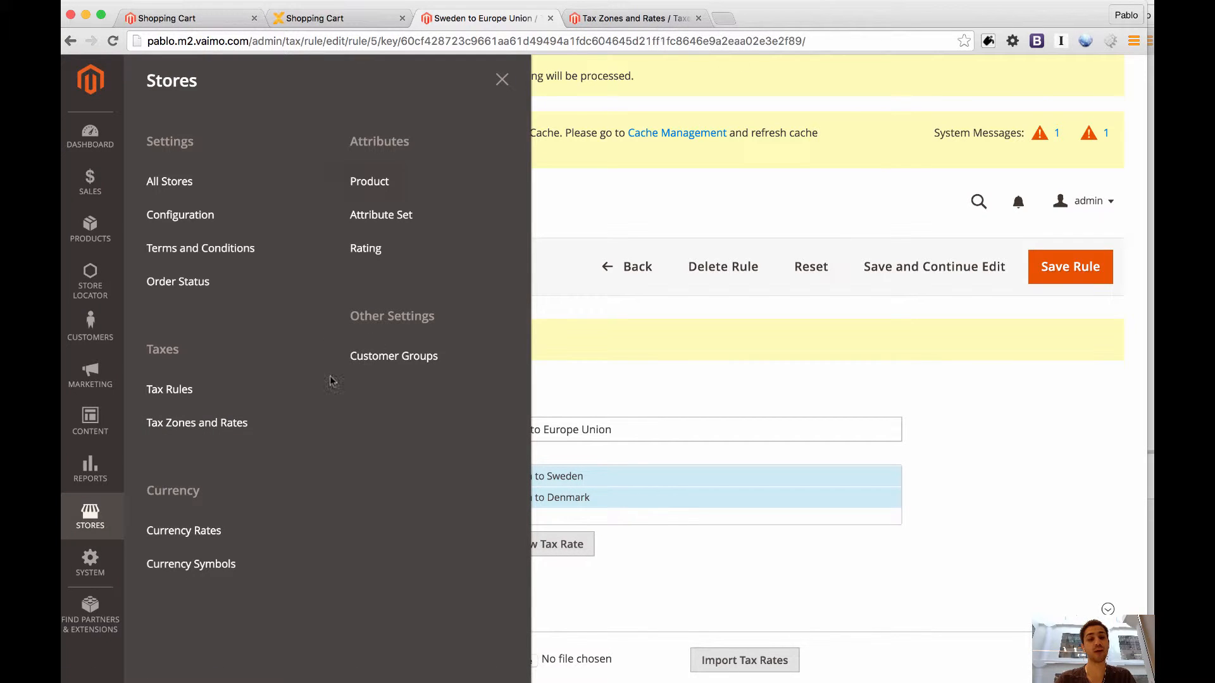
{"action": "left_click", "coordinate": [628, 21]}
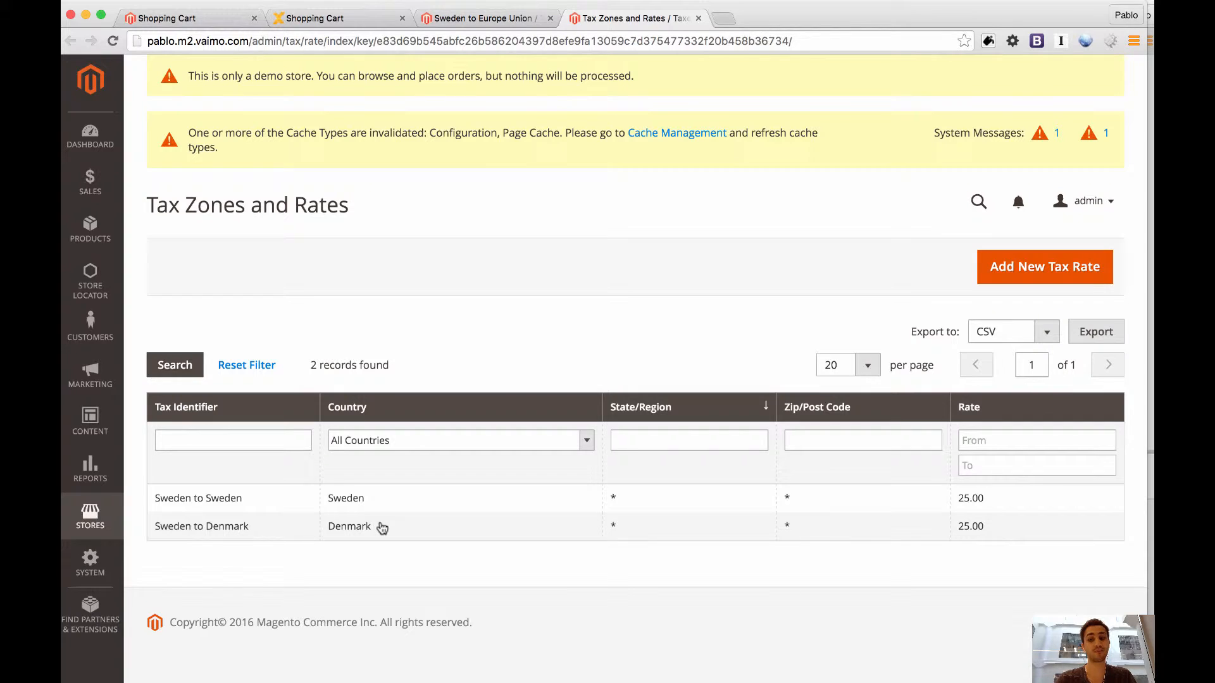
Go back to the Sweden to Europe Union rule and expand its Additional Settings to examine the customer and product tax classes
{"action": "left_click", "coordinate": [476, 18]}
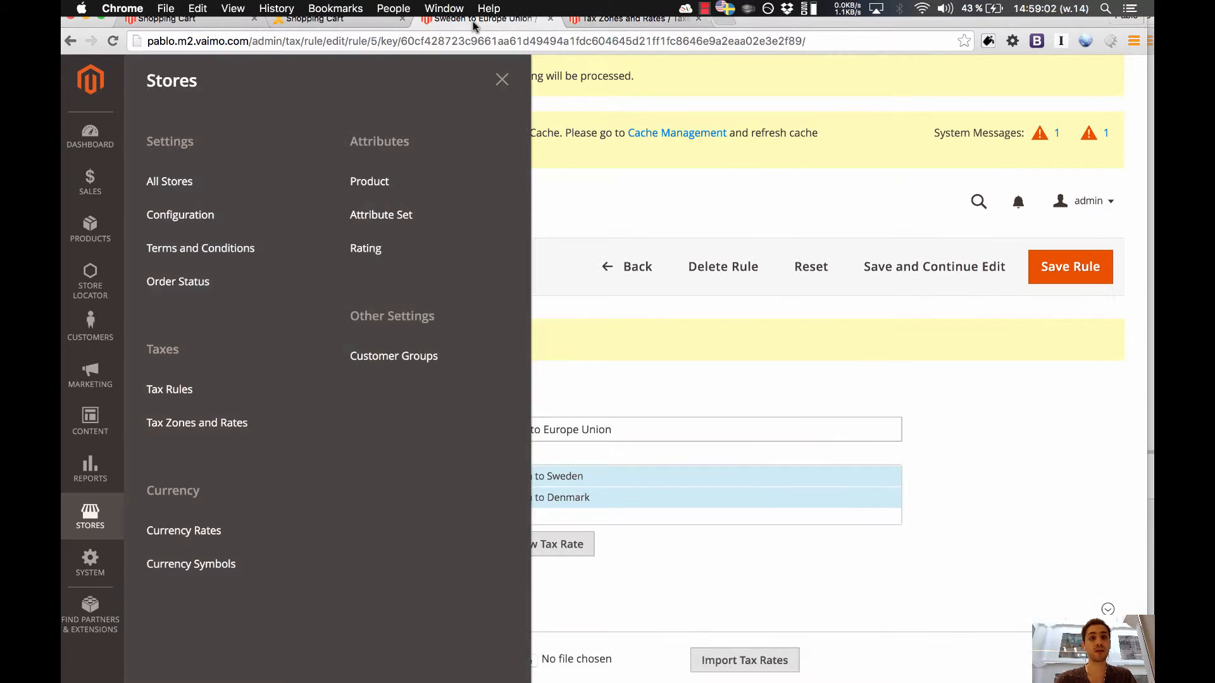
{"action": "left_click", "coordinate": [502, 80]}
{"action": "scroll", "coordinate": [367, 471], "scroll_direction": "down", "scroll_amount": 3}
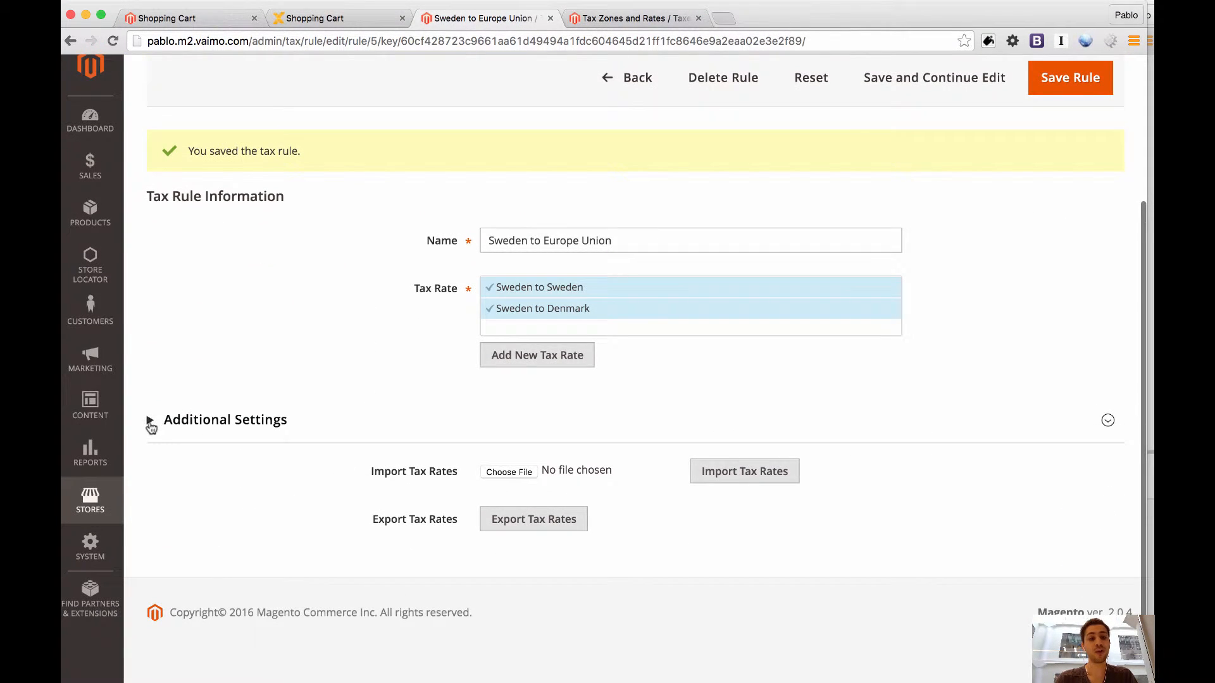
{"action": "left_click", "coordinate": [150, 424]}
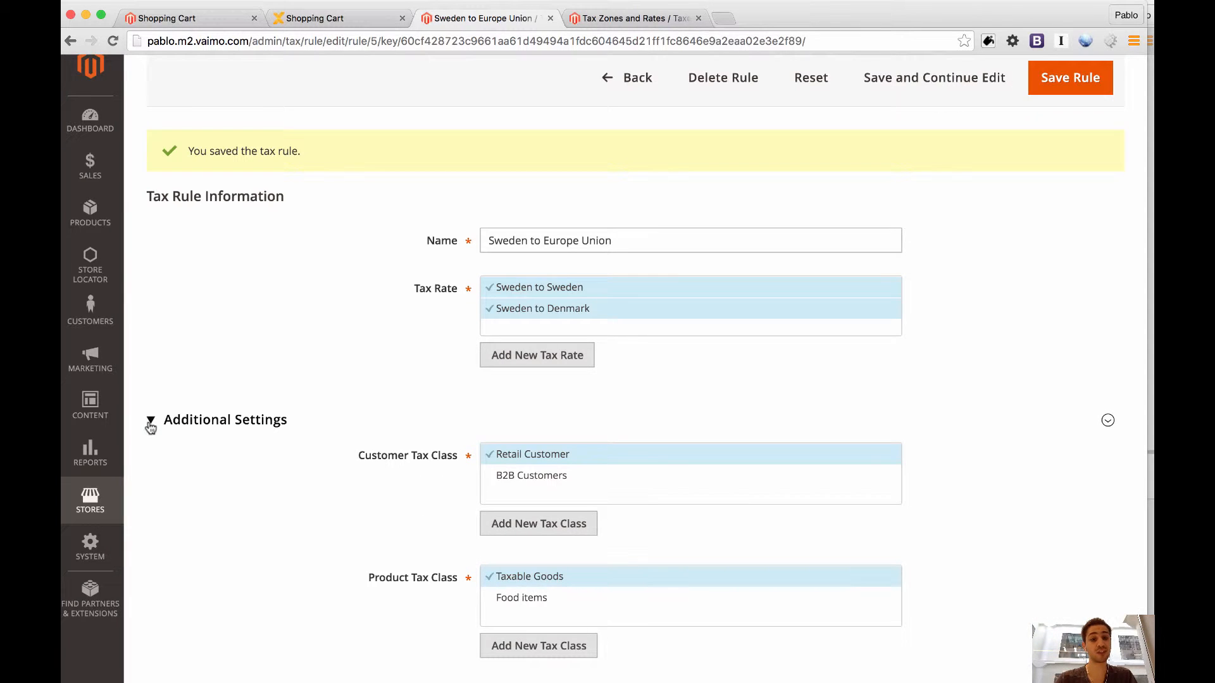
{"action": "scroll", "coordinate": [333, 473], "scroll_direction": "down", "scroll_amount": 2}
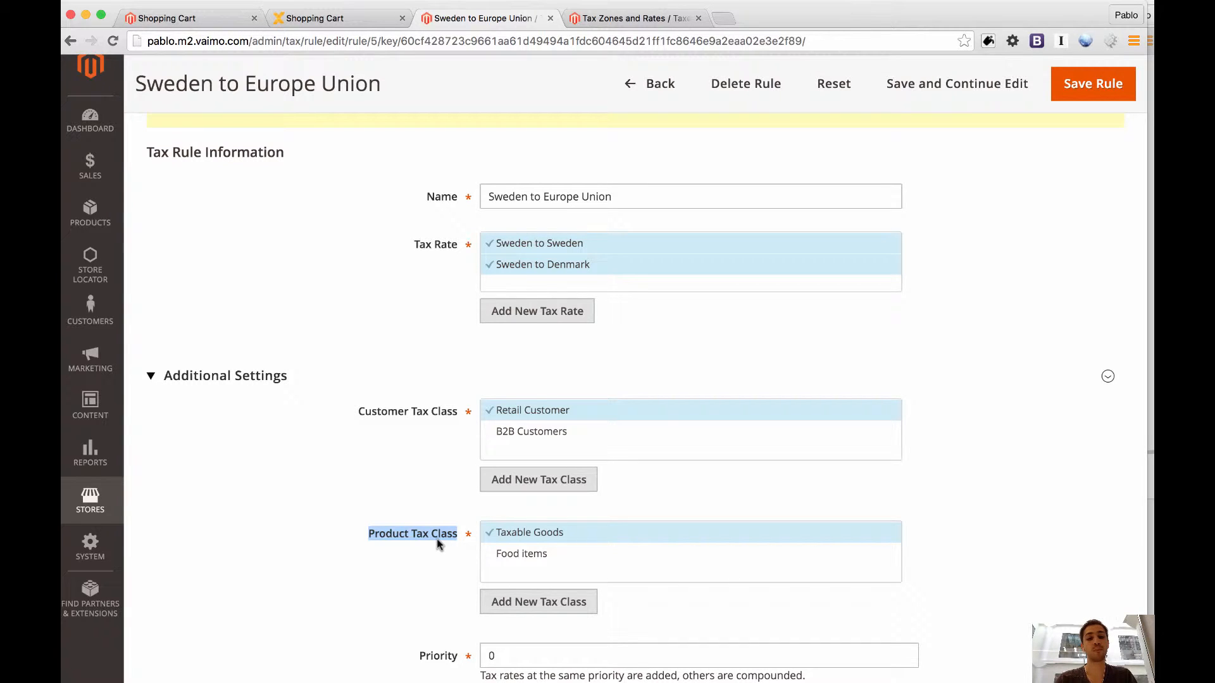
Open the product catalog in a new tab and open the Fusion Backpack for editing
{"action": "left_click", "coordinate": [102, 216]}
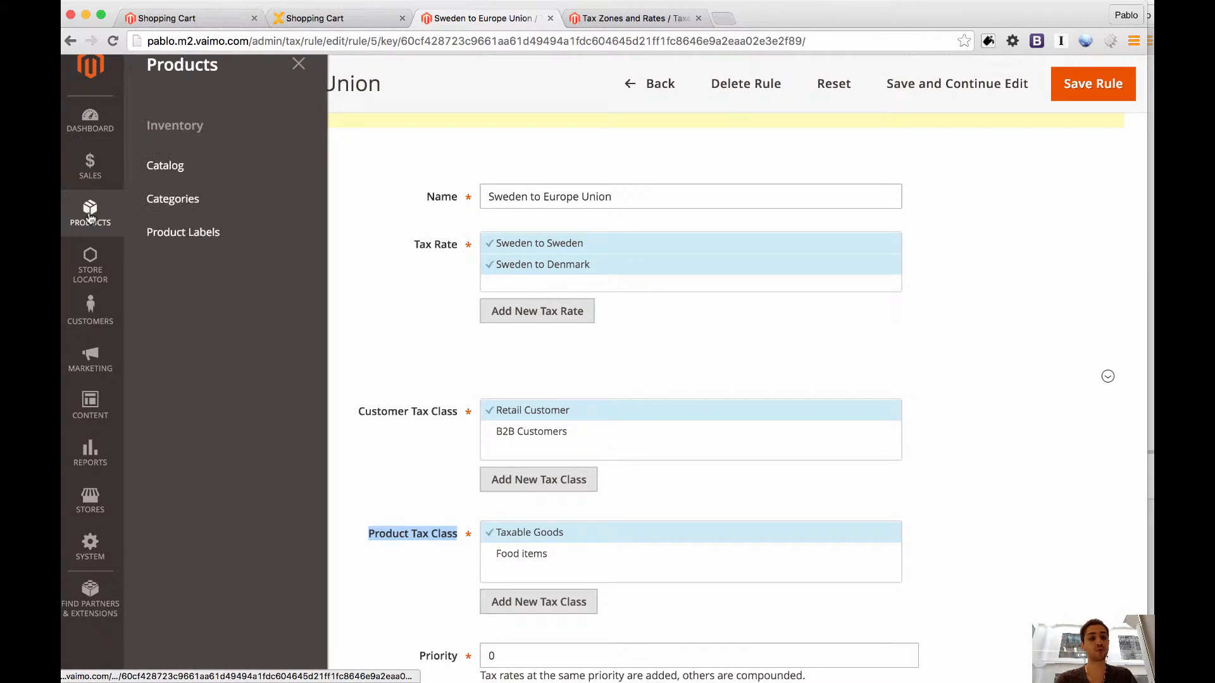
{"action": "left_click", "coordinate": [165, 165], "text": "super"}
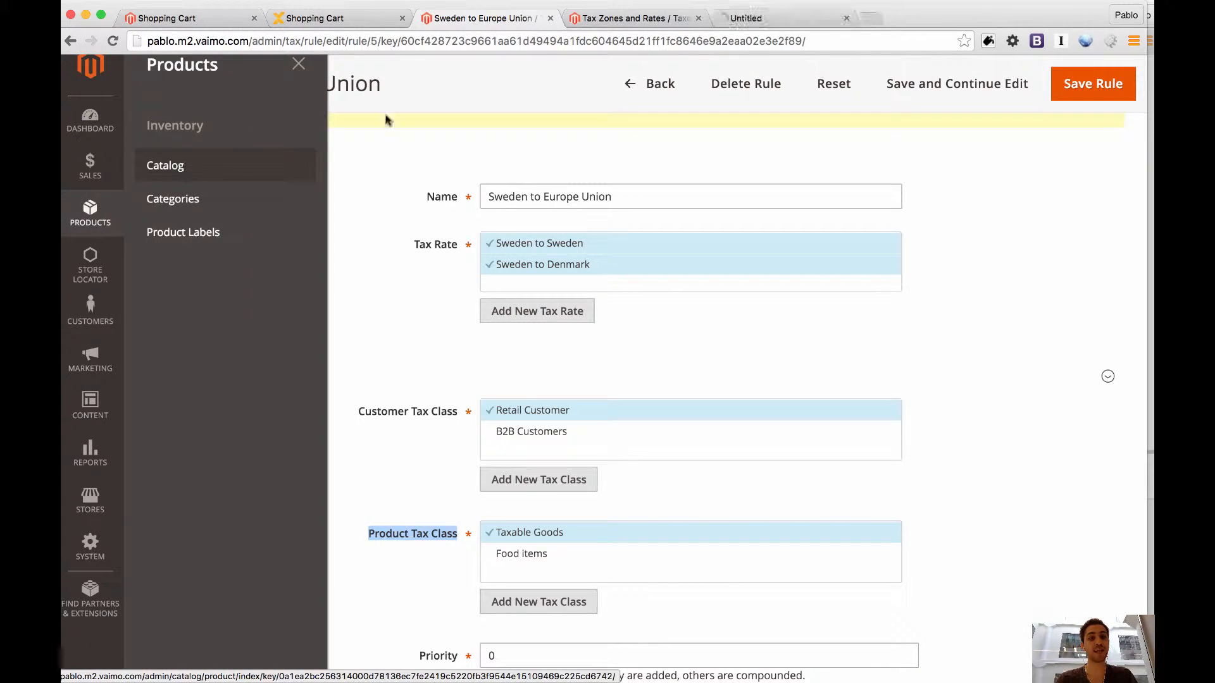
{"action": "left_click", "coordinate": [723, 27]}
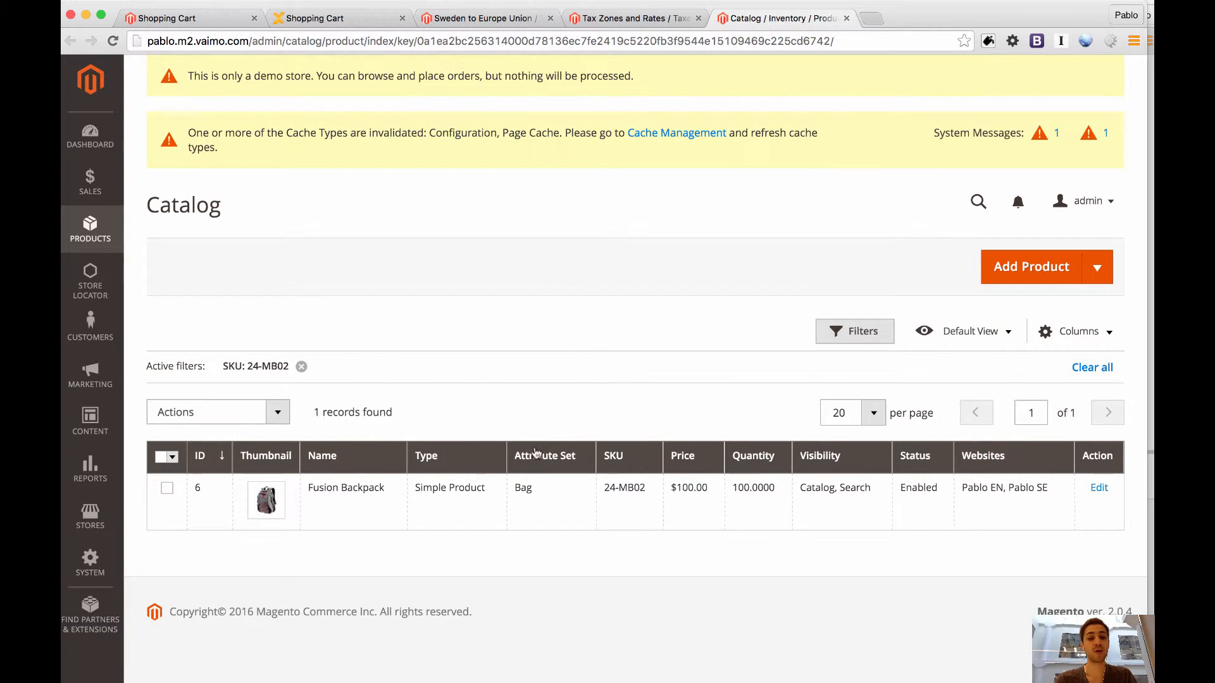
{"action": "left_click", "coordinate": [474, 505]}
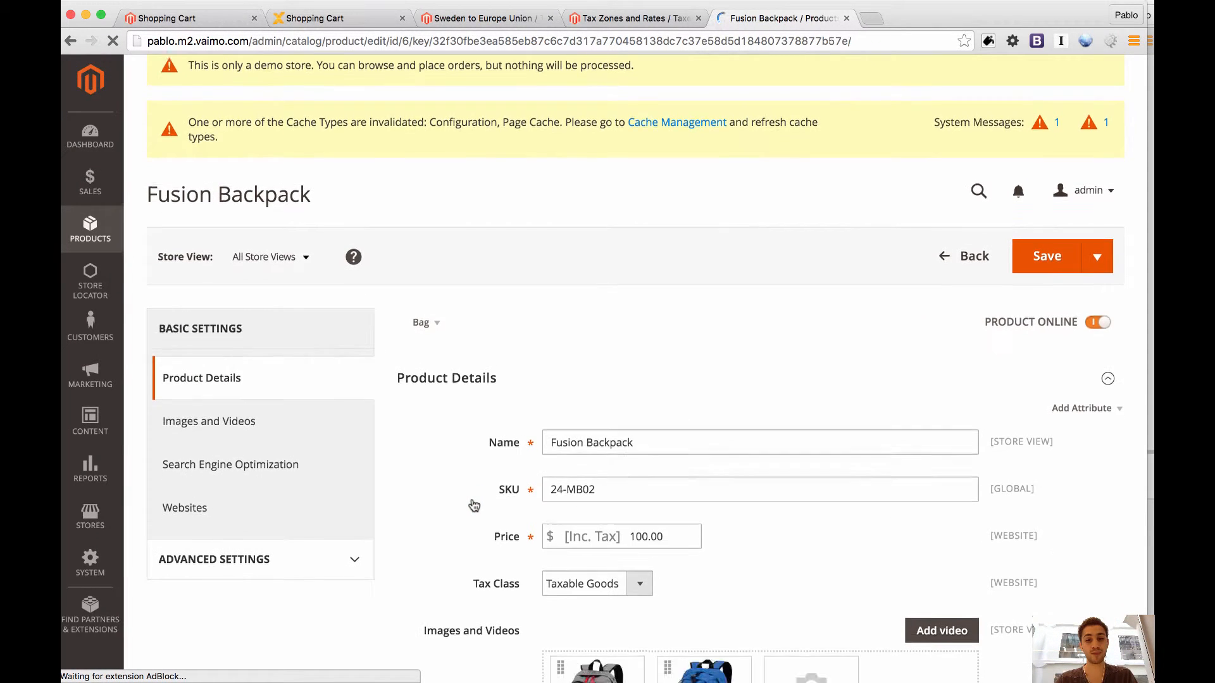
Examine the Fusion Backpack's price including tax and its available Tax Class options, keeping Taxable Goods
{"action": "scroll", "coordinate": [474, 505], "scroll_direction": "down", "scroll_amount": 3}
{"action": "left_click_drag", "start_coordinate": [711, 412], "coordinate": [679, 416]}
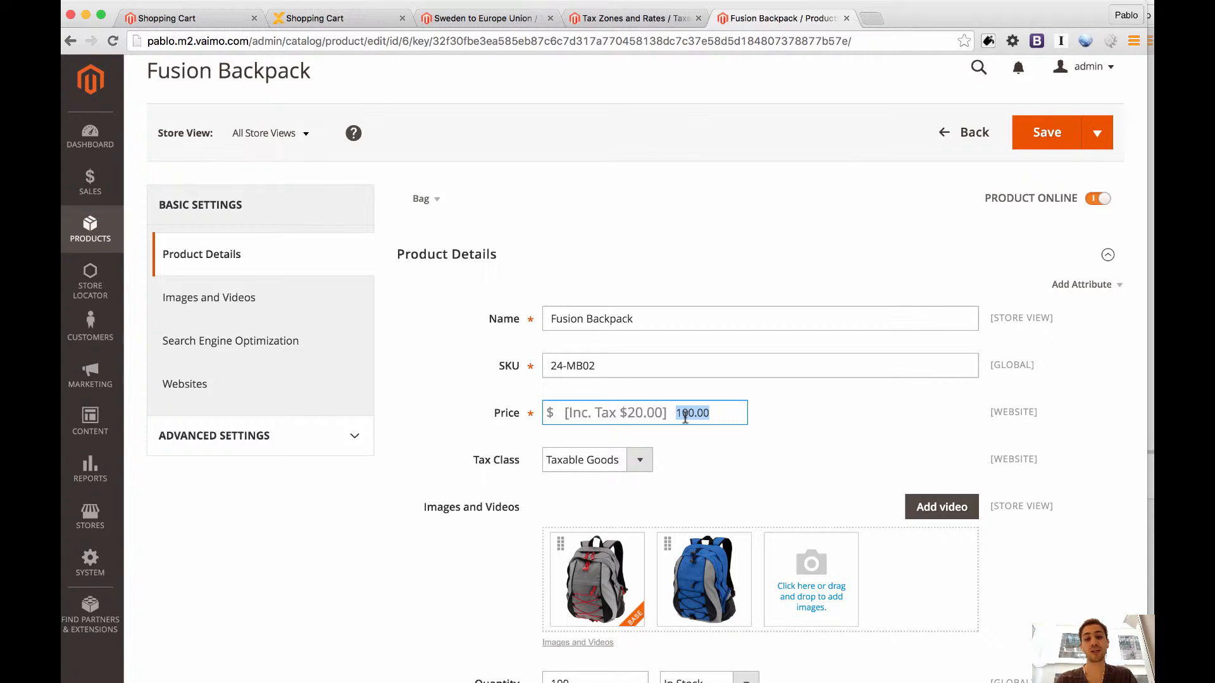
{"action": "left_click", "coordinate": [637, 467]}
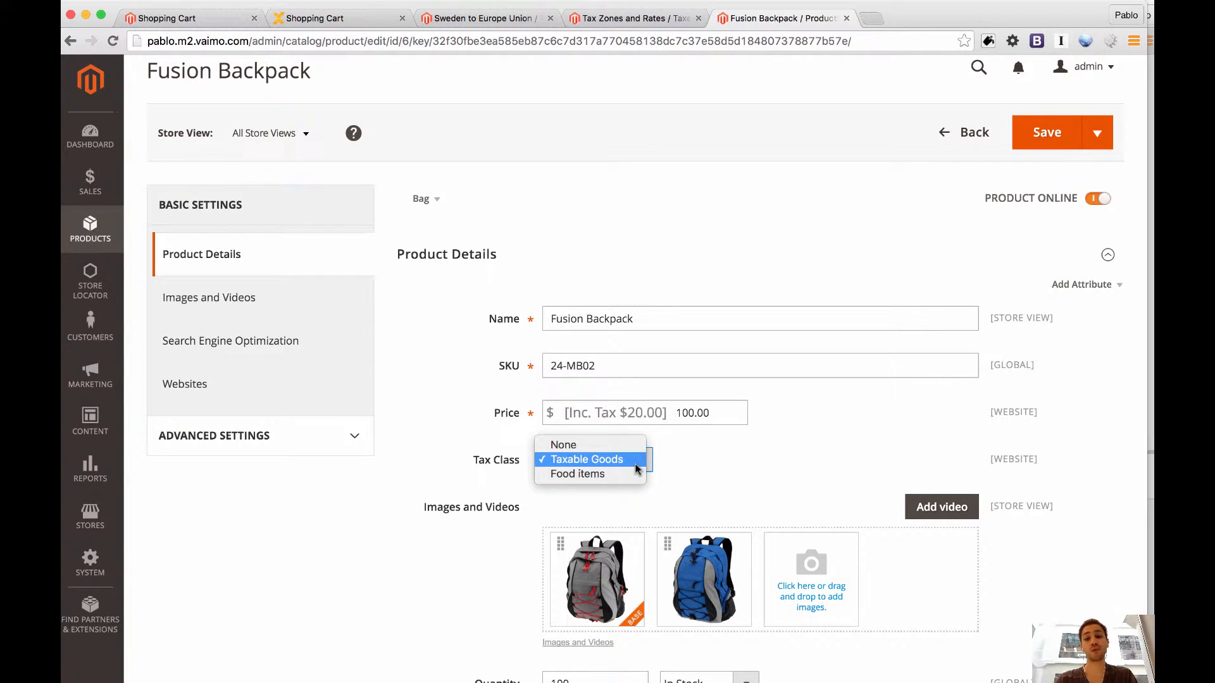
{"action": "left_click", "coordinate": [684, 466]}
{"action": "left_click_drag", "start_coordinate": [472, 461], "coordinate": [551, 462]}
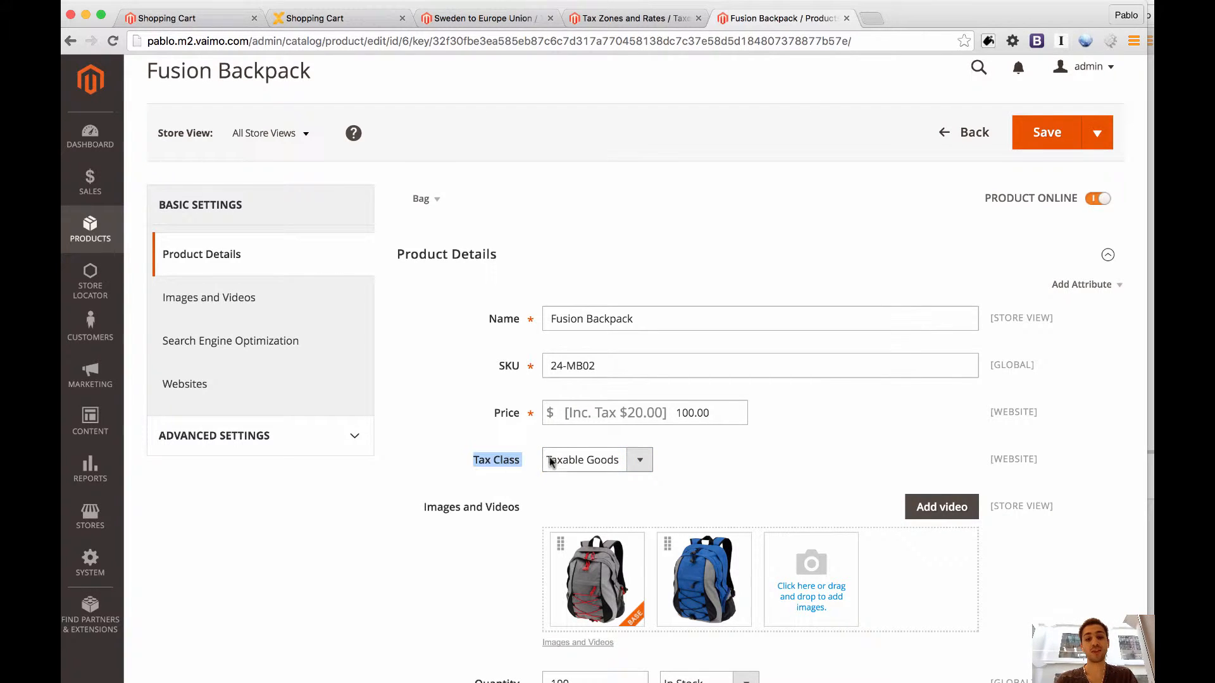
Return to the Sweden to Europe Union rule and review its product and customer tax classes against the product's setting
{"action": "left_click", "coordinate": [612, 20]}
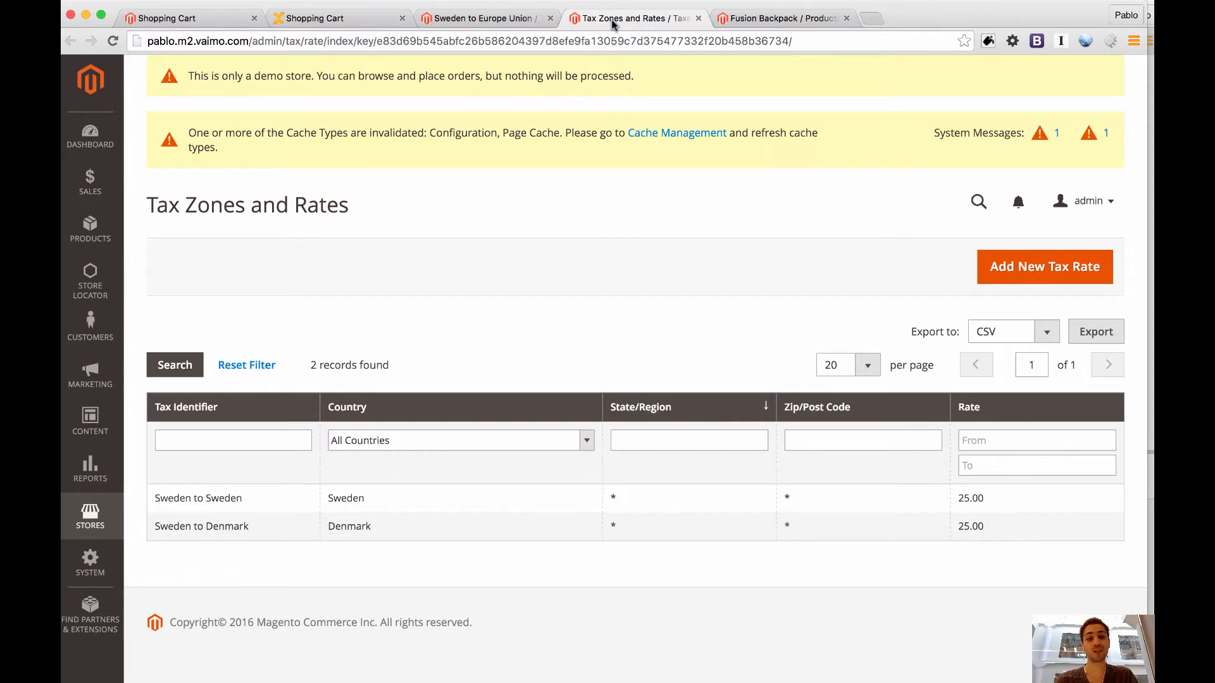
{"action": "left_click", "coordinate": [485, 23]}
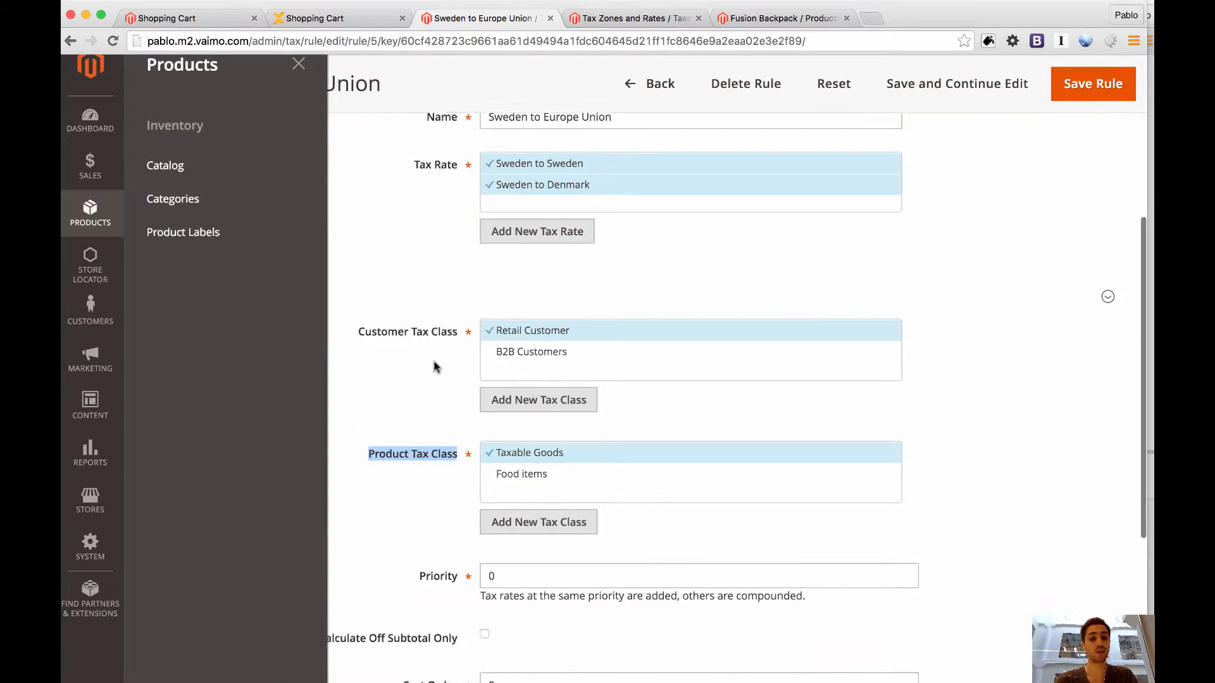
{"action": "scroll", "coordinate": [434, 365], "scroll_direction": "down", "scroll_amount": 3}
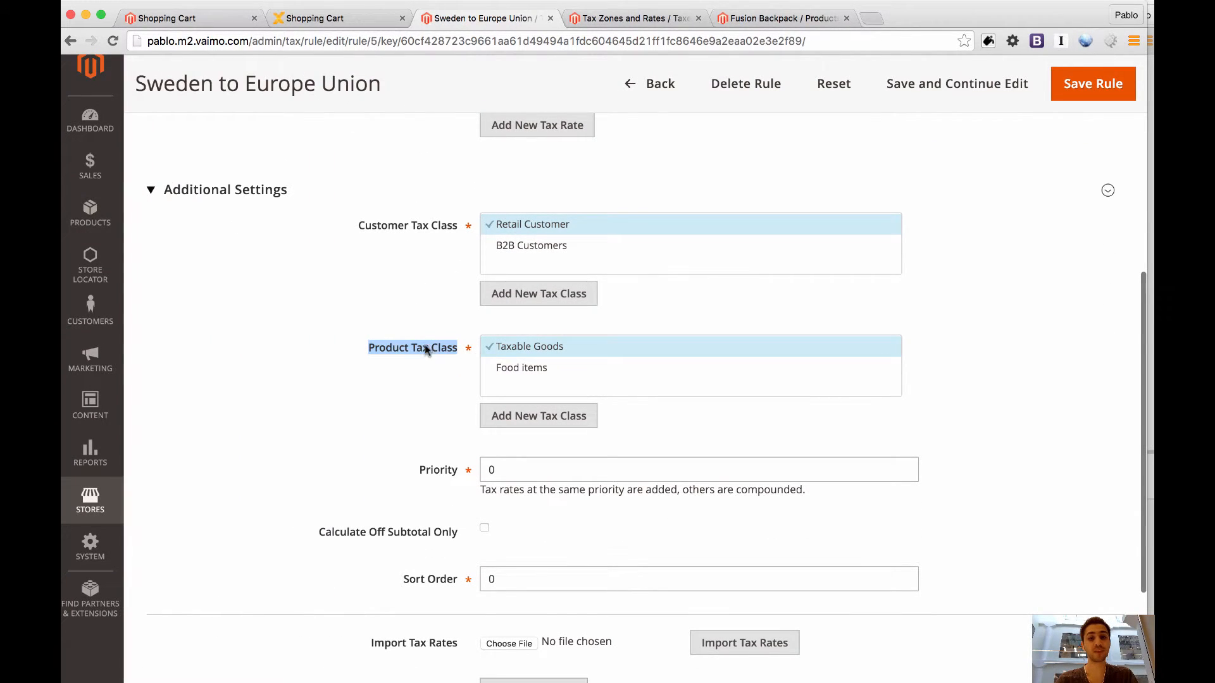
{"action": "scroll", "coordinate": [435, 348], "scroll_direction": "up", "scroll_amount": 3}
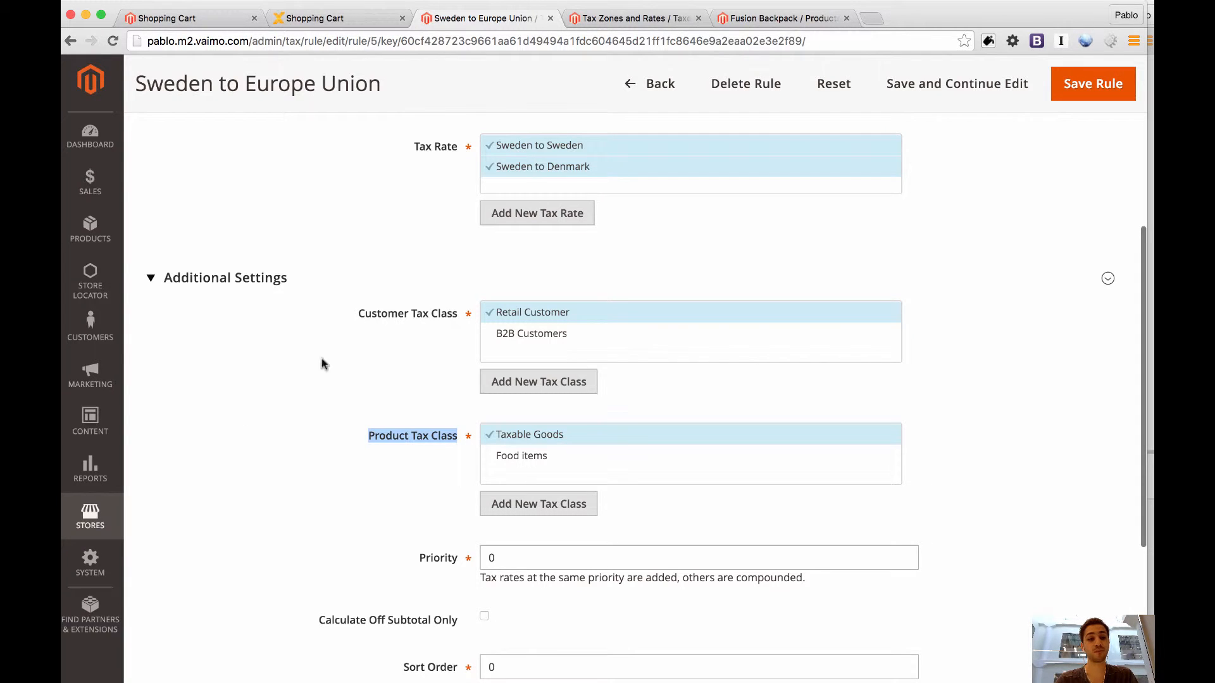
Open Customer Groups in a new tab and examine the tax class assigned to each group
{"action": "left_click", "coordinate": [95, 516]}
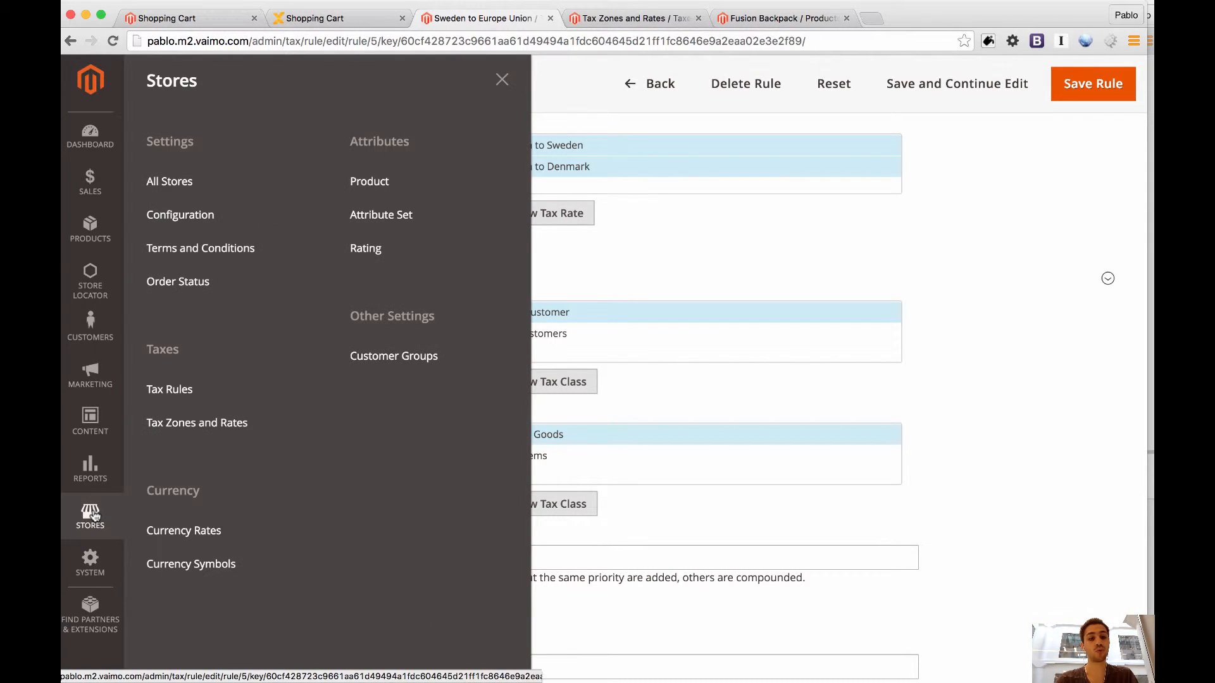
{"action": "left_click", "coordinate": [381, 359], "text": "super"}
{"action": "left_click", "coordinate": [502, 79]}
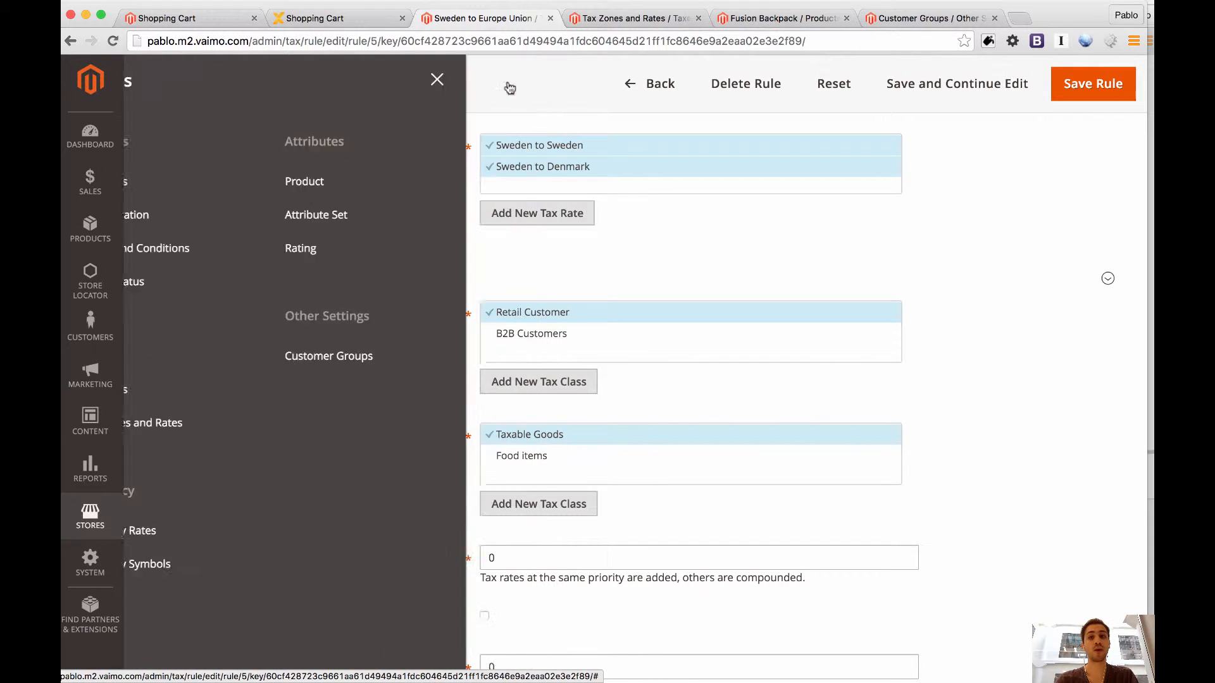
{"action": "left_click", "coordinate": [916, 19]}
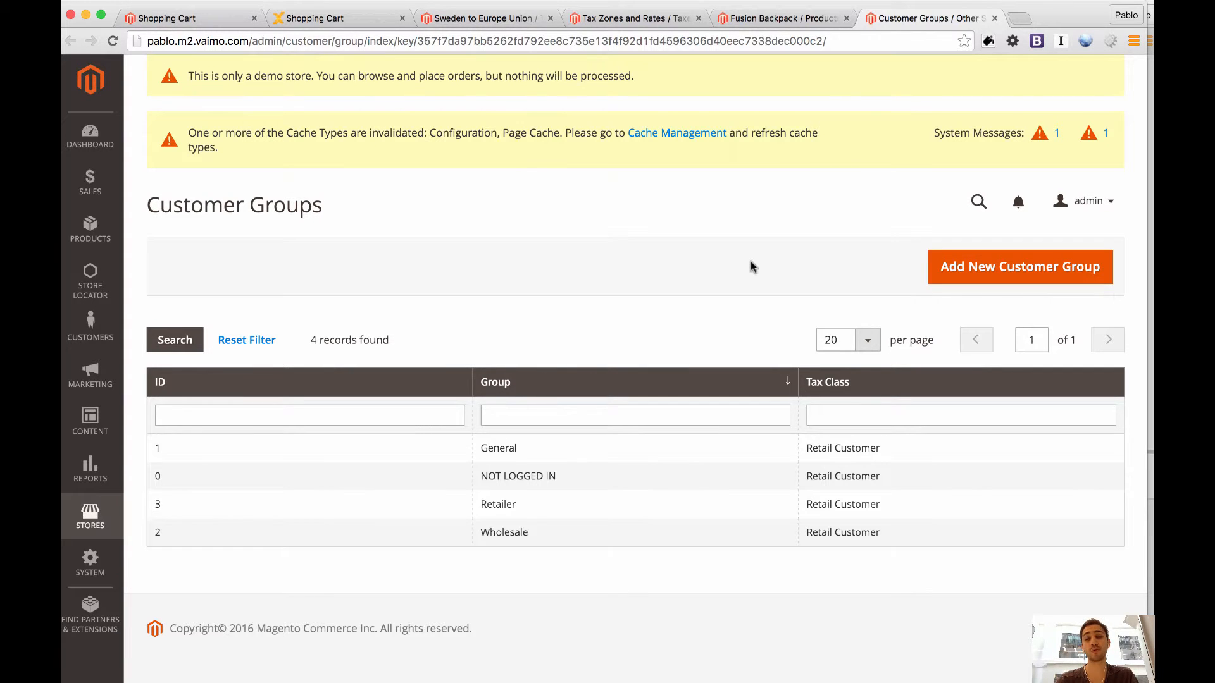
Revisit the Fusion Backpack's tax class and the rates listed in Tax Zones and Rates
{"action": "left_click", "coordinate": [781, 19]}
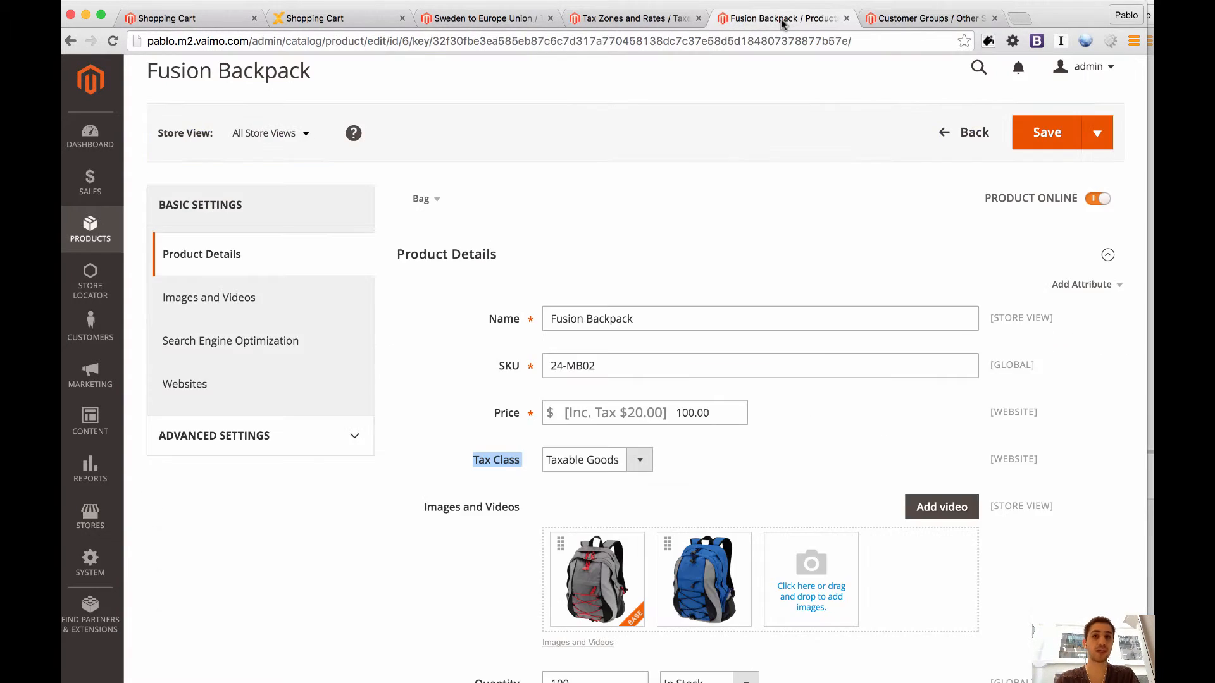
{"action": "left_click", "coordinate": [646, 20]}
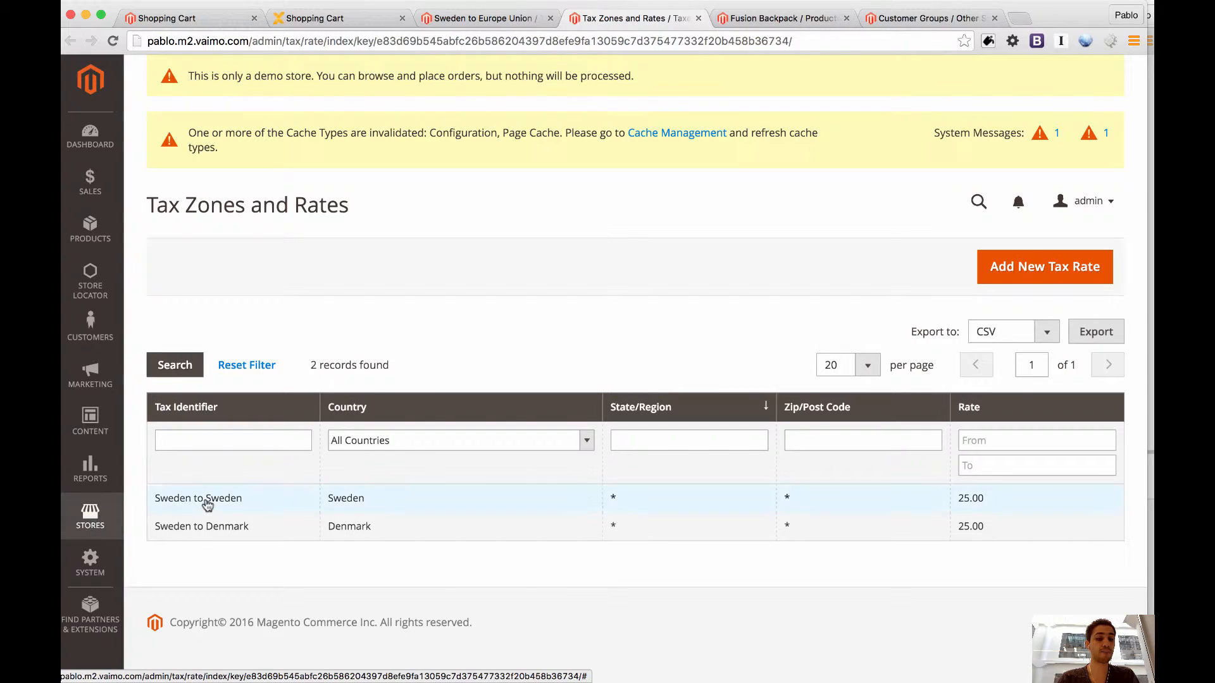
Open the Sweden to Europe Union tax rule and examine its customer tax classes, leaving the B2B Customers class name as it is
{"action": "left_click", "coordinate": [107, 534]}
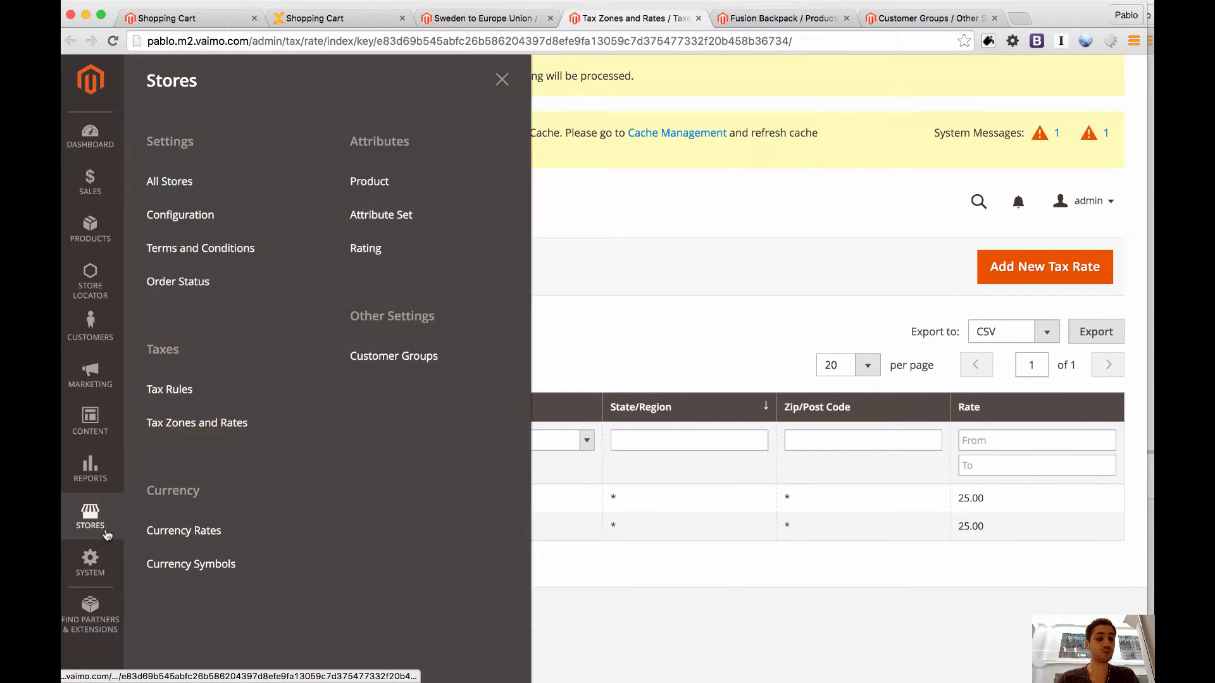
{"action": "left_click", "coordinate": [194, 395]}
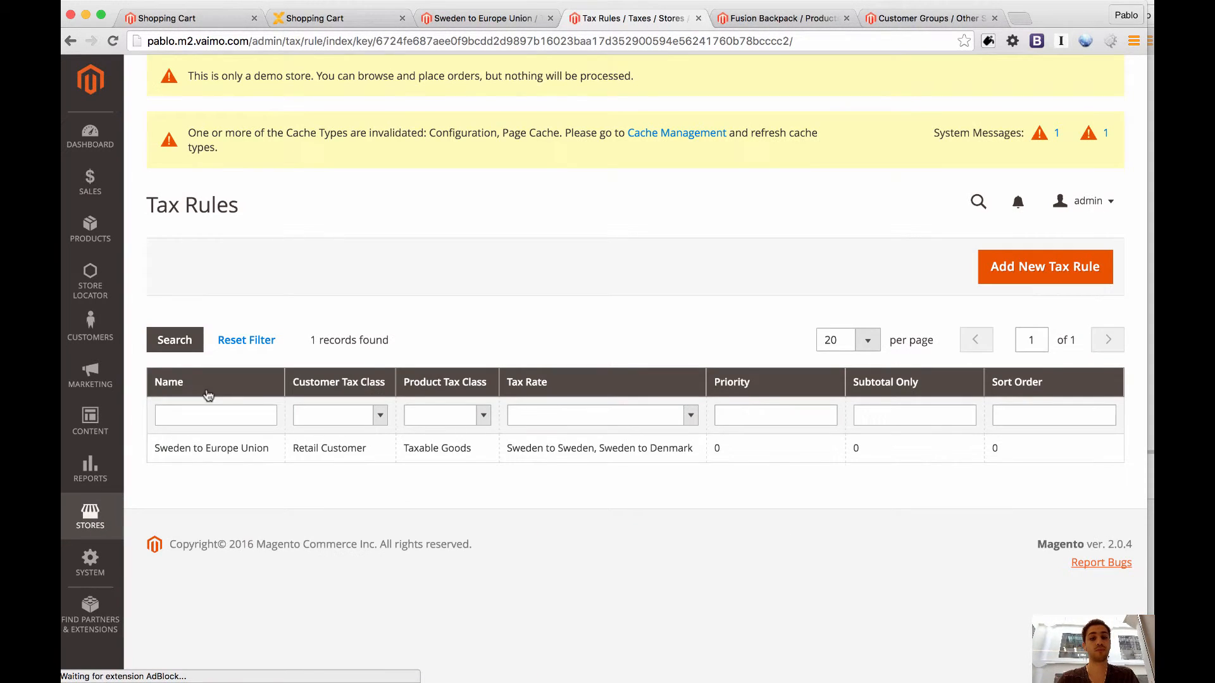
{"action": "left_click", "coordinate": [382, 451]}
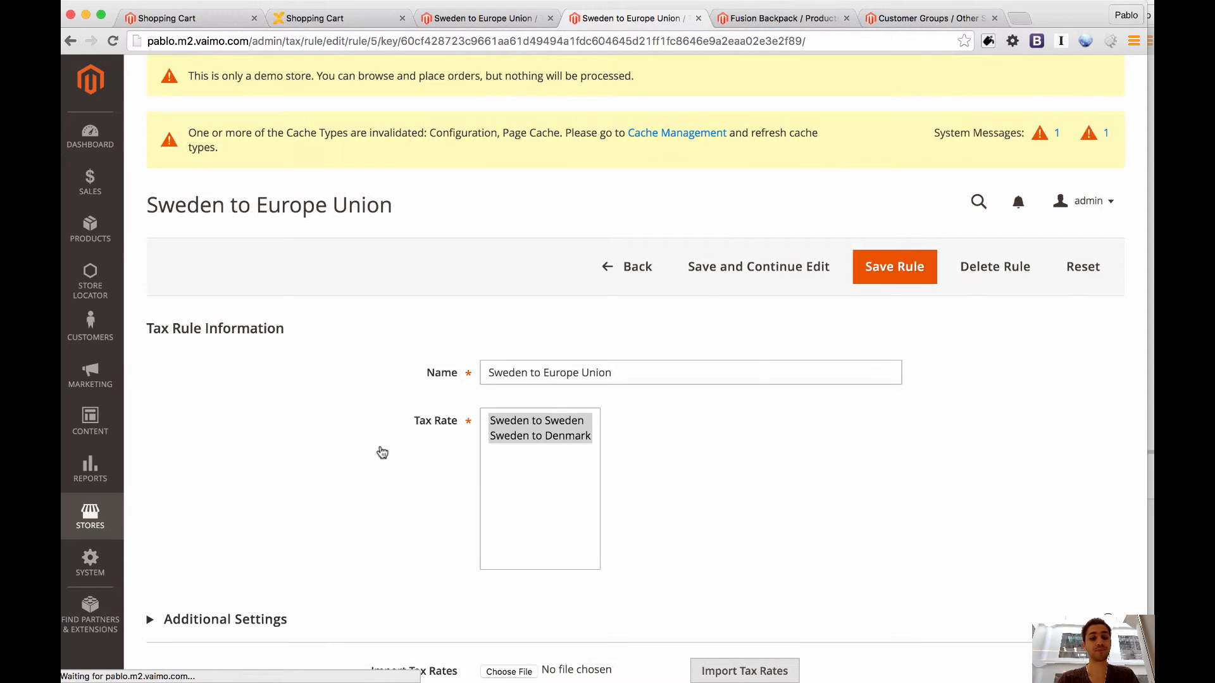
{"action": "scroll", "coordinate": [351, 444], "scroll_direction": "down", "scroll_amount": 2}
{"action": "left_click", "coordinate": [149, 419]}
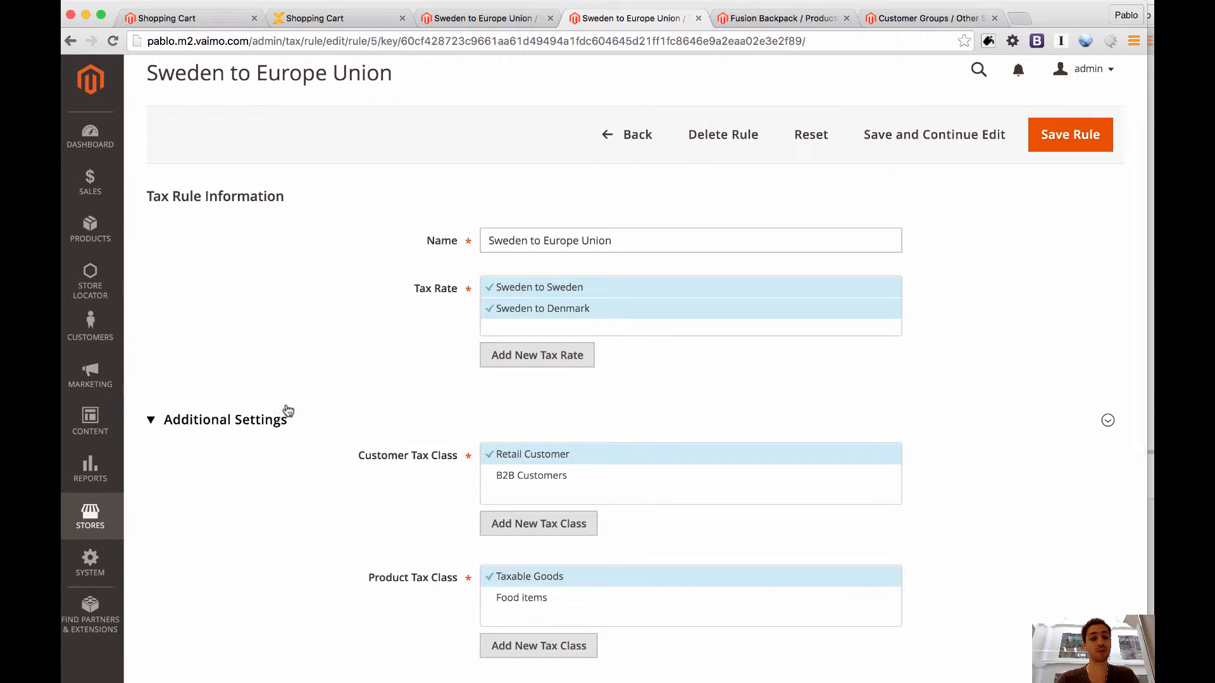
{"action": "scroll", "coordinate": [286, 410], "scroll_direction": "down", "scroll_amount": 2}
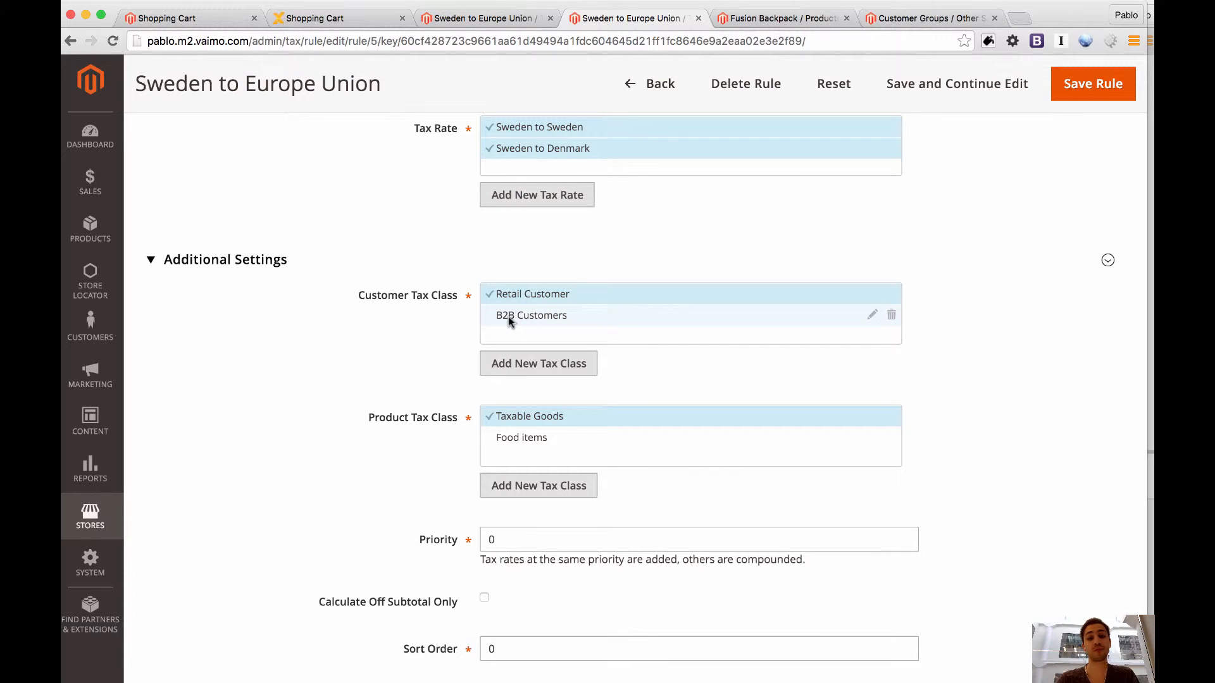
{"action": "left_click", "coordinate": [872, 315]}
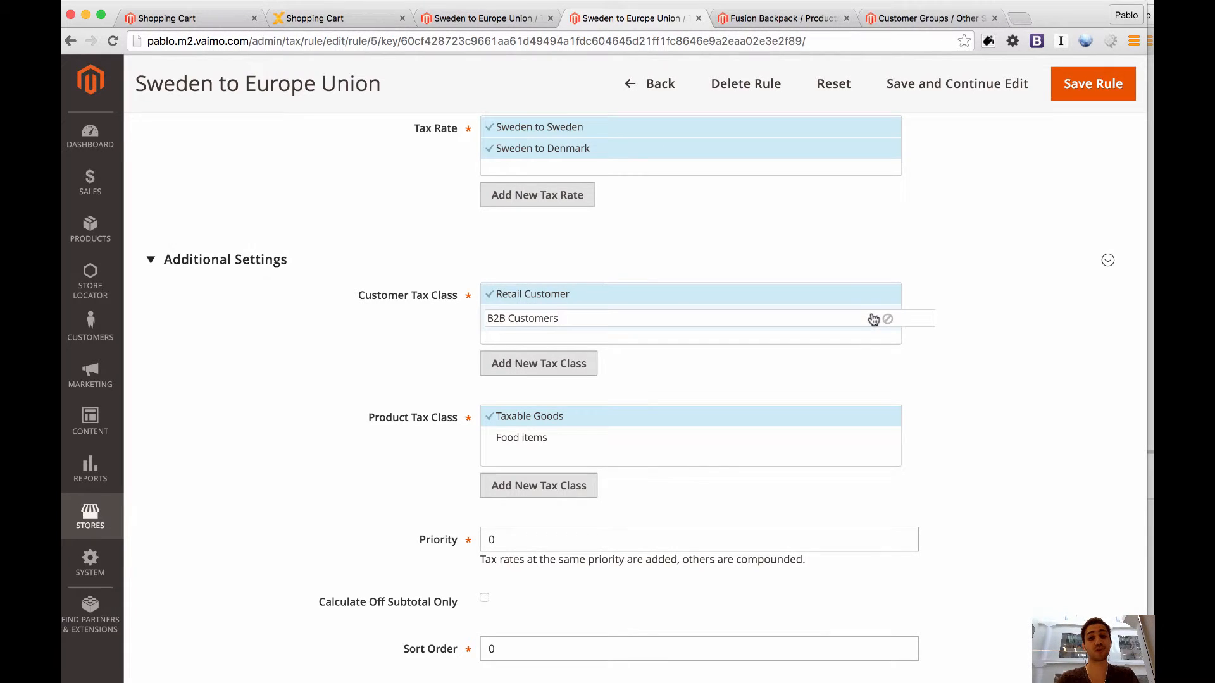
{"action": "left_click", "coordinate": [774, 225]}
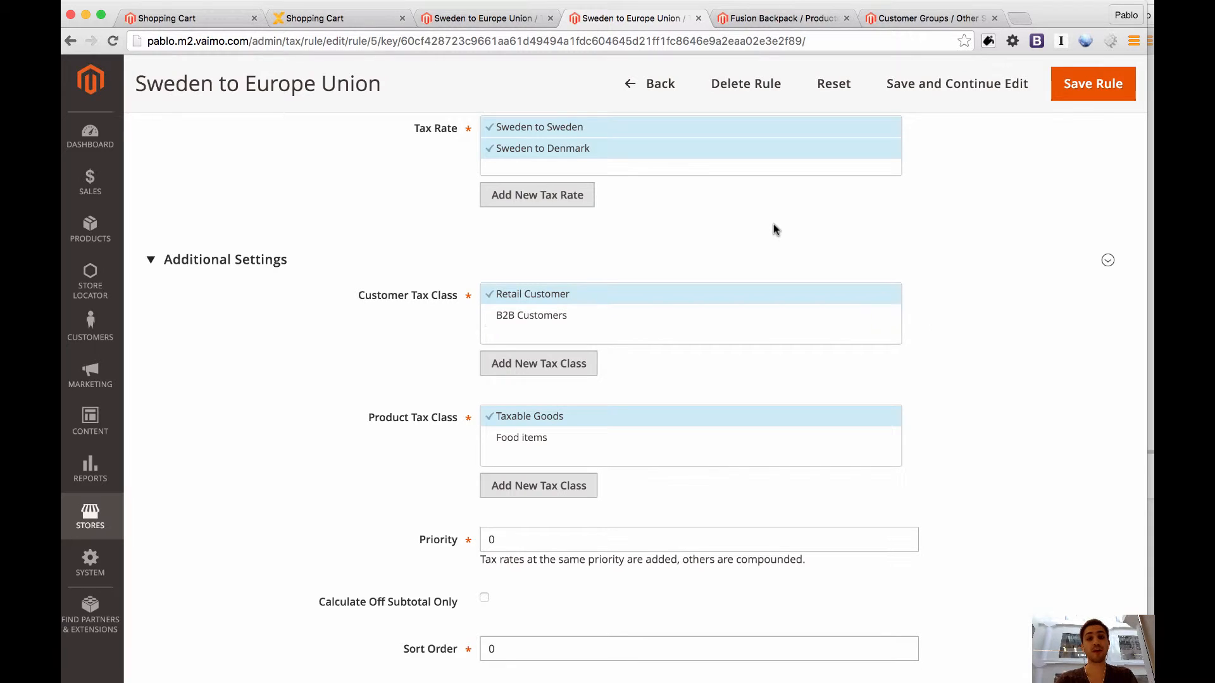
Assign the B2B Customers tax class to the Retailer customer group and save the group
{"action": "left_click", "coordinate": [911, 19]}
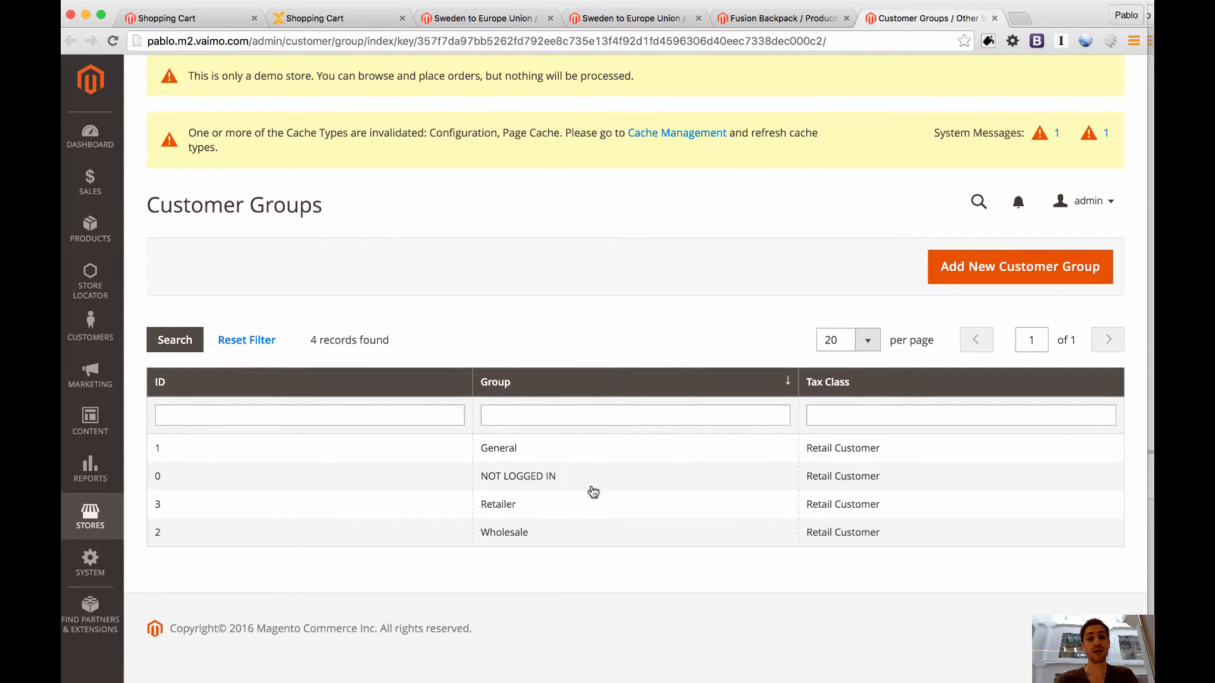
{"action": "left_click", "coordinate": [576, 509]}
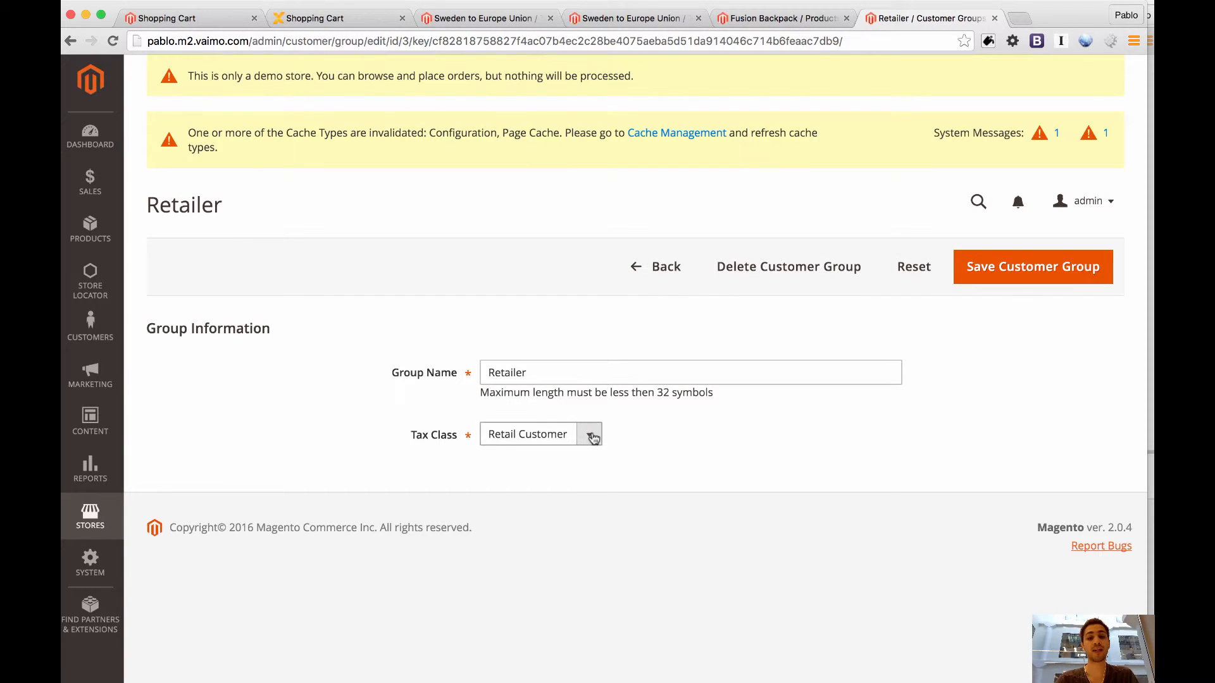
{"action": "left_click", "coordinate": [593, 436]}
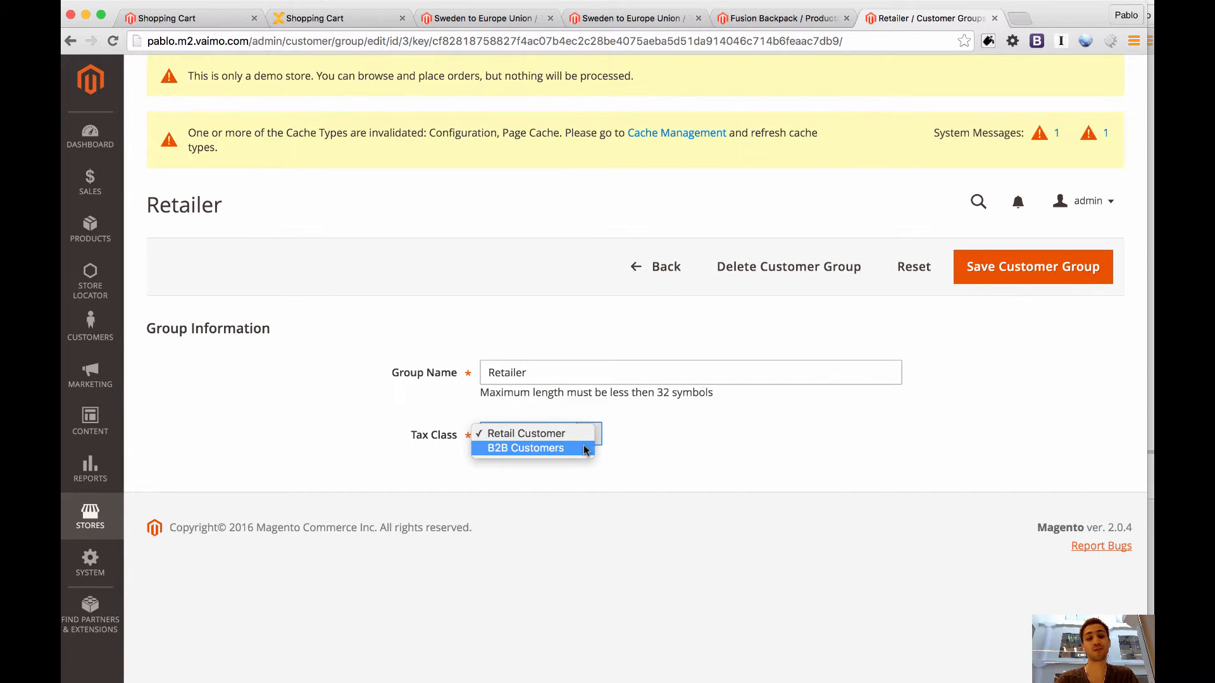
{"action": "left_click", "coordinate": [584, 448]}
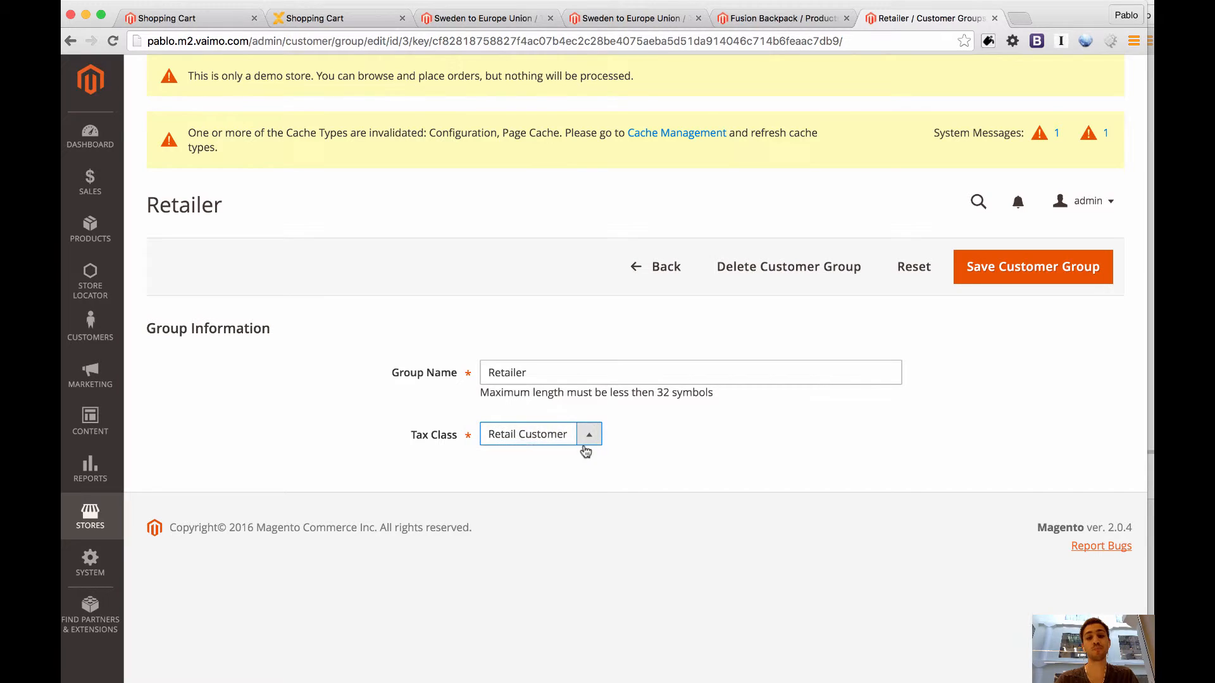
{"action": "left_click", "coordinate": [1038, 278]}
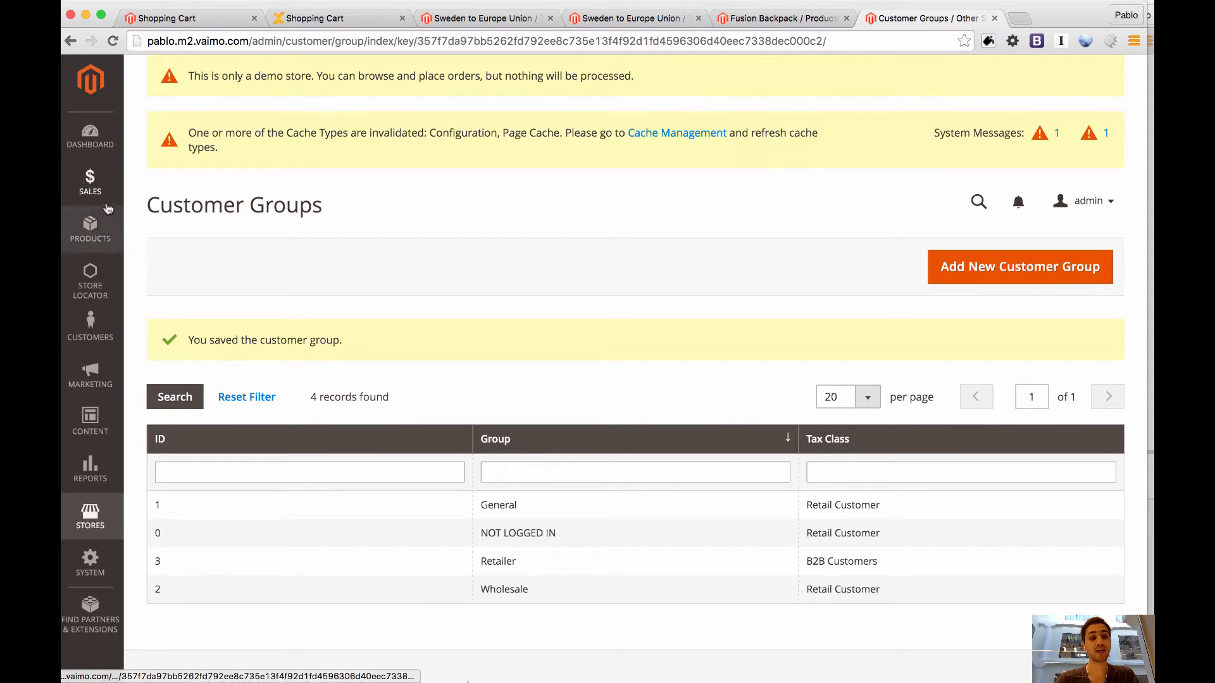
Open the list of all customers and choose Retailer as the listed customer's group through inline editing
{"action": "left_click", "coordinate": [91, 326]}
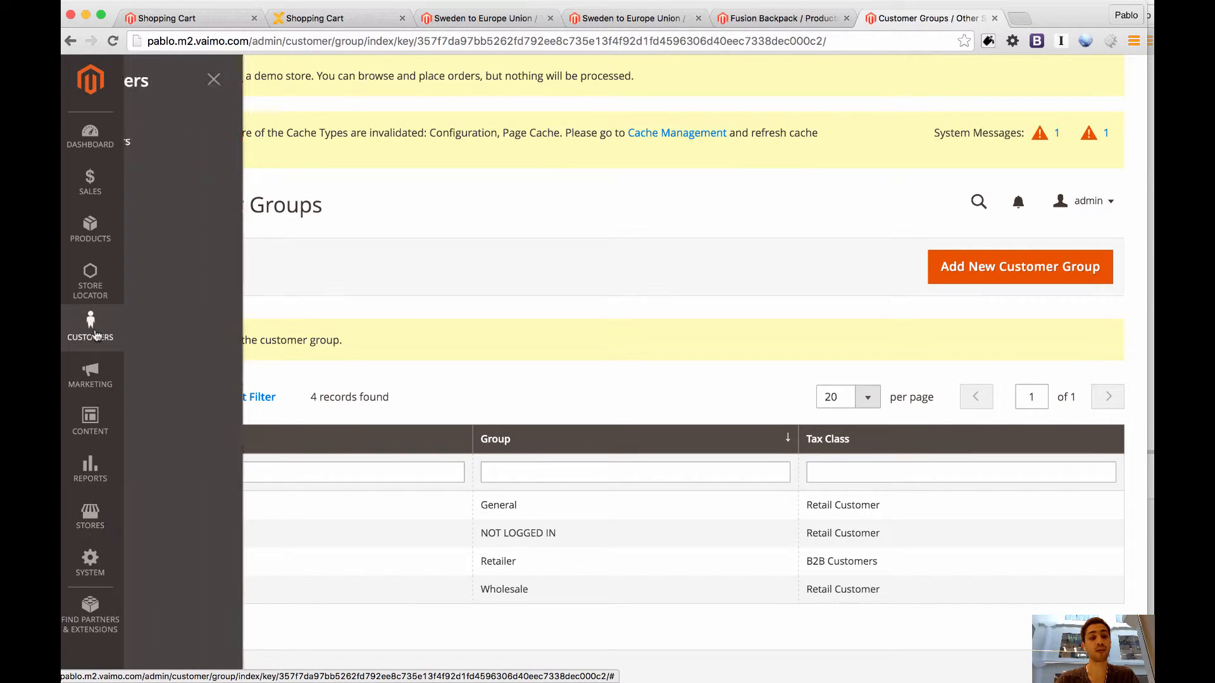
{"action": "left_click", "coordinate": [186, 147]}
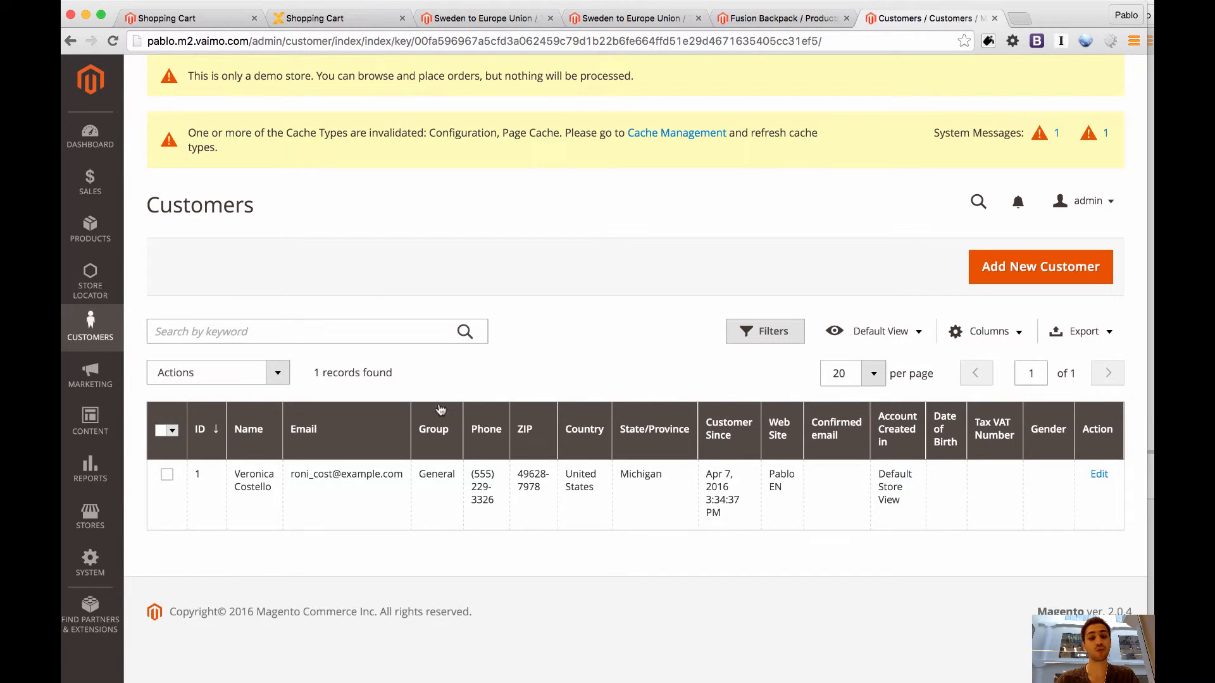
{"action": "left_click", "coordinate": [436, 488]}
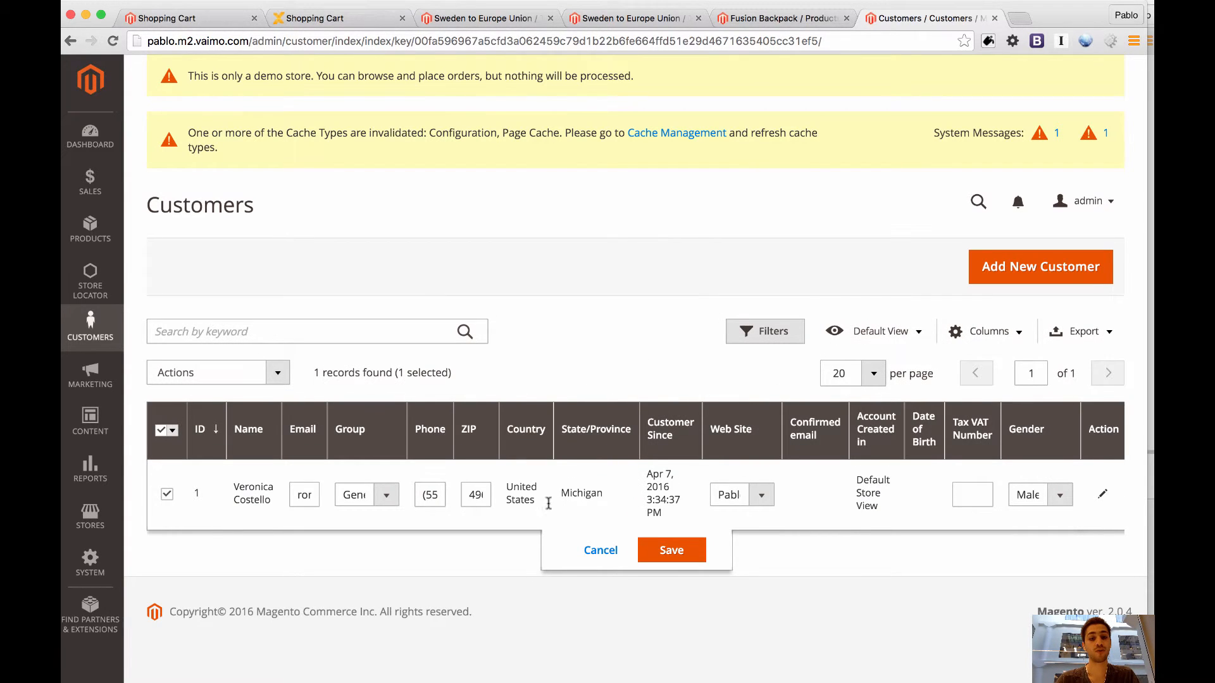
{"action": "left_click", "coordinate": [383, 495]}
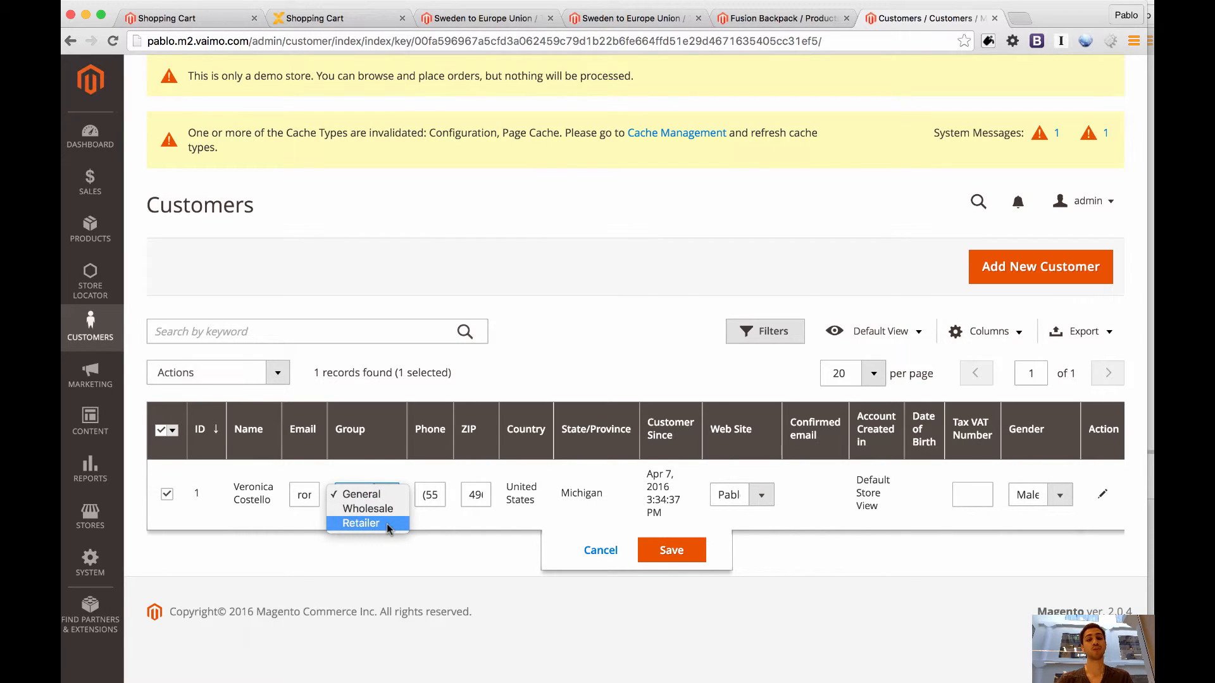
{"action": "left_click", "coordinate": [386, 523]}
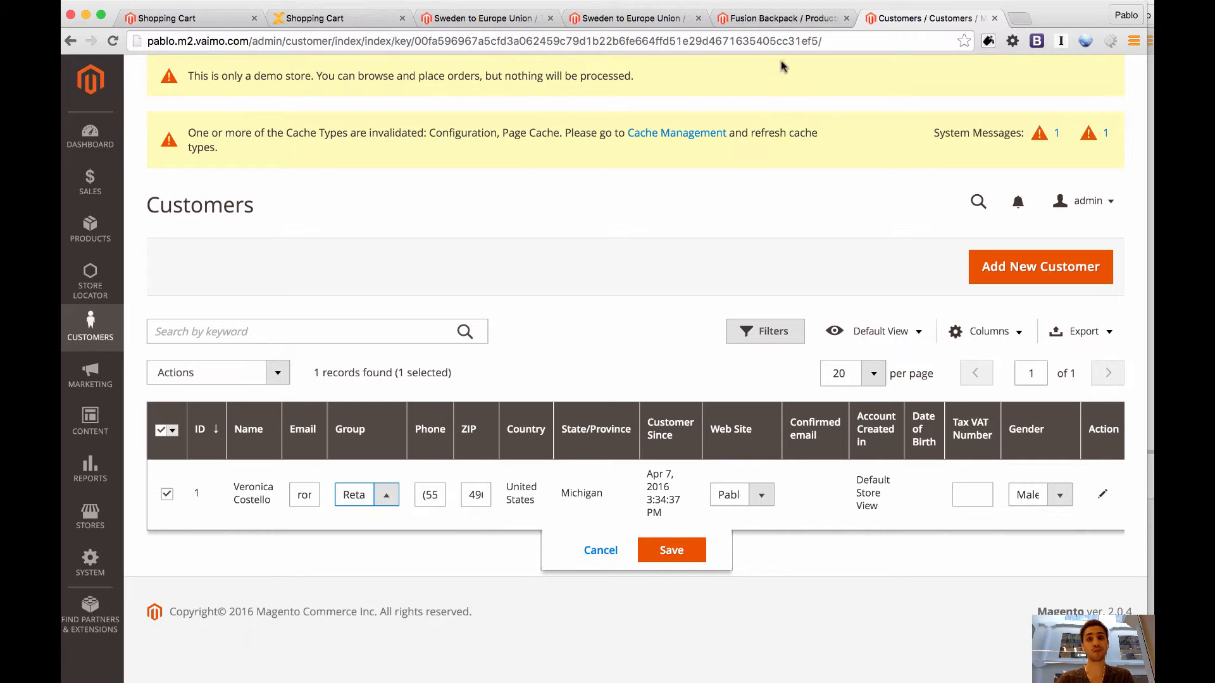
Return to the Sweden to Europe Union tax rule, rename it "Sweden to Europe Union (Standard)" and save it
{"action": "left_click", "coordinate": [482, 19]}
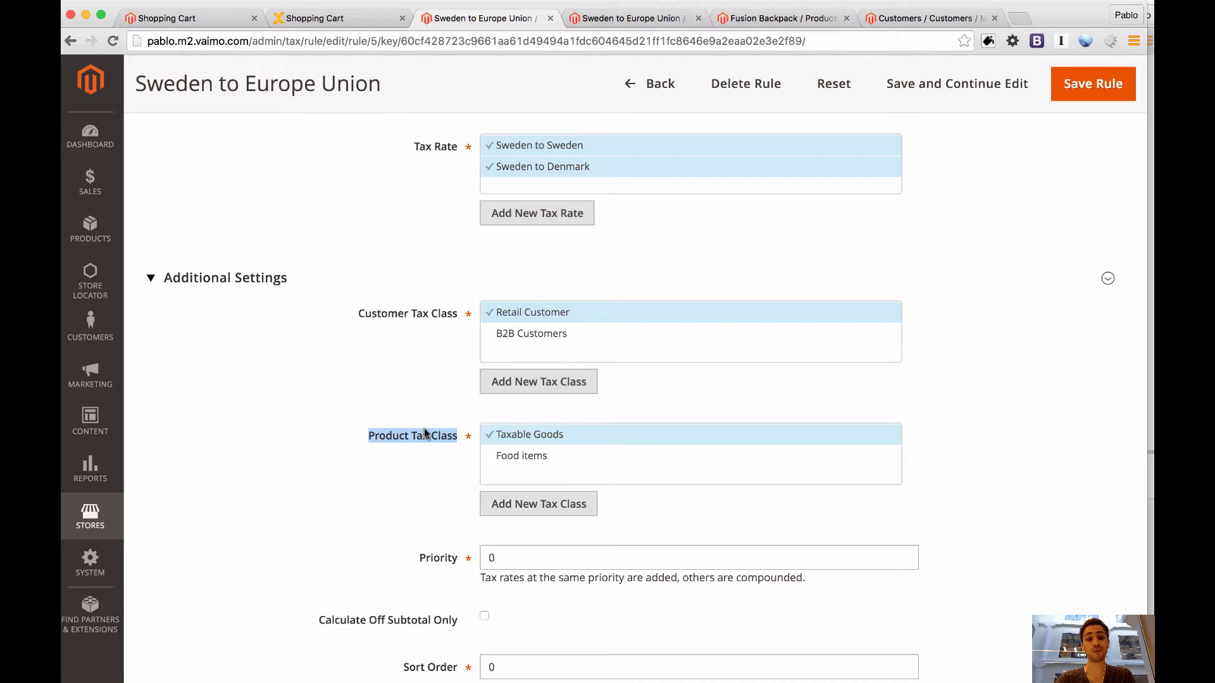
{"action": "scroll", "coordinate": [424, 429], "scroll_direction": "up", "scroll_amount": 2}
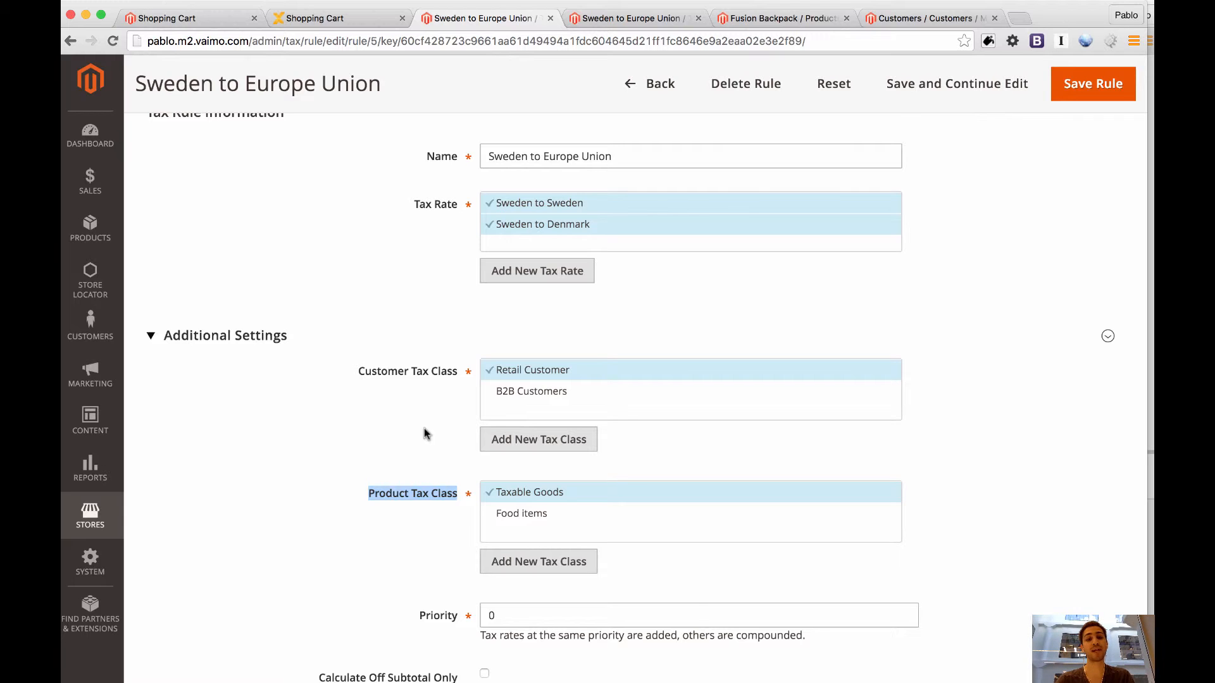
{"action": "scroll", "coordinate": [424, 433], "scroll_direction": "up", "scroll_amount": 1}
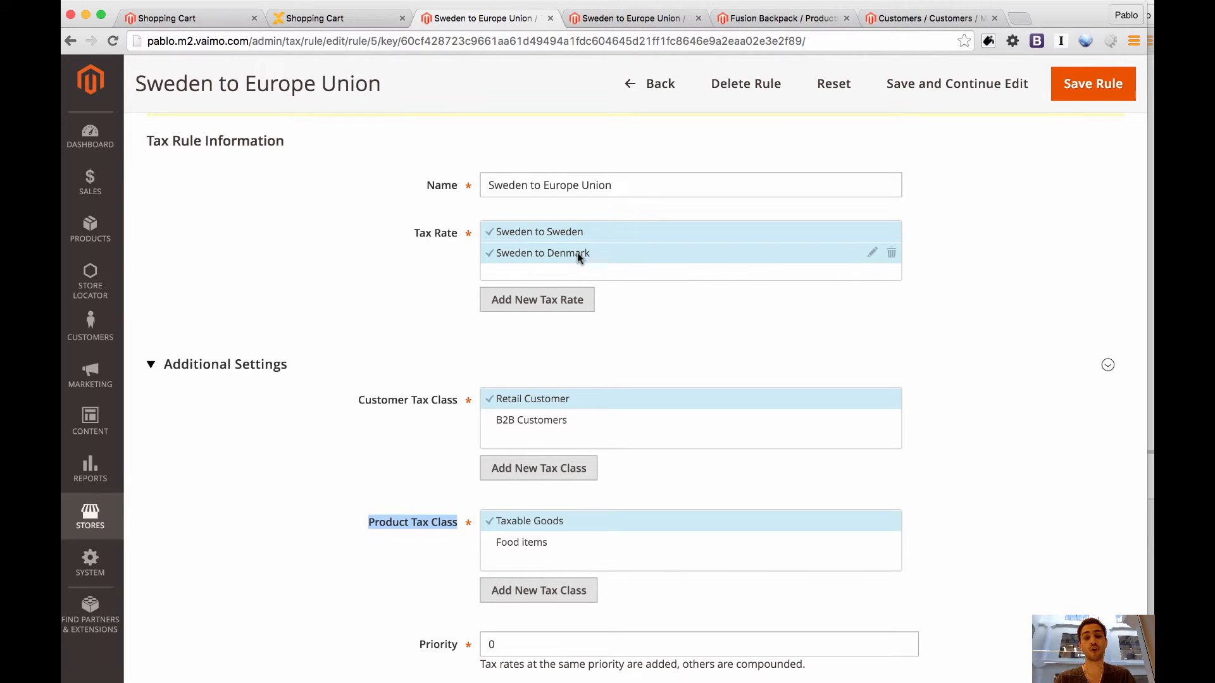
{"action": "scroll", "coordinate": [577, 253], "scroll_direction": "down", "scroll_amount": 2}
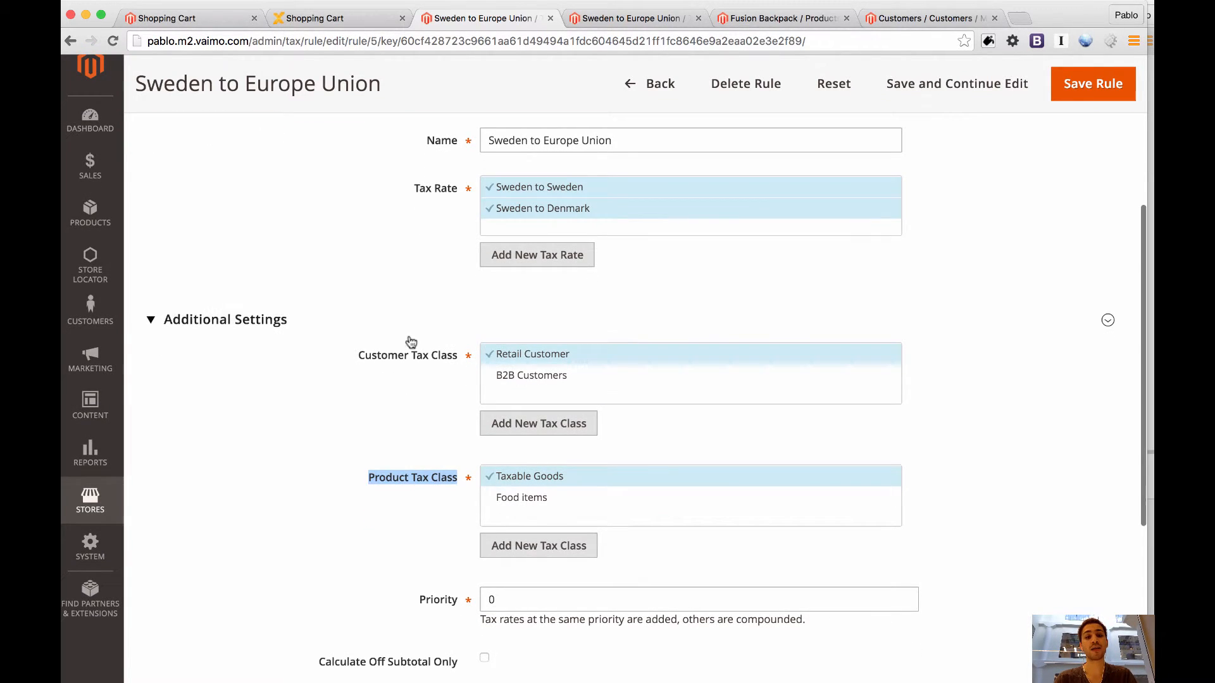
{"action": "scroll", "coordinate": [432, 407], "scroll_direction": "down", "scroll_amount": 1}
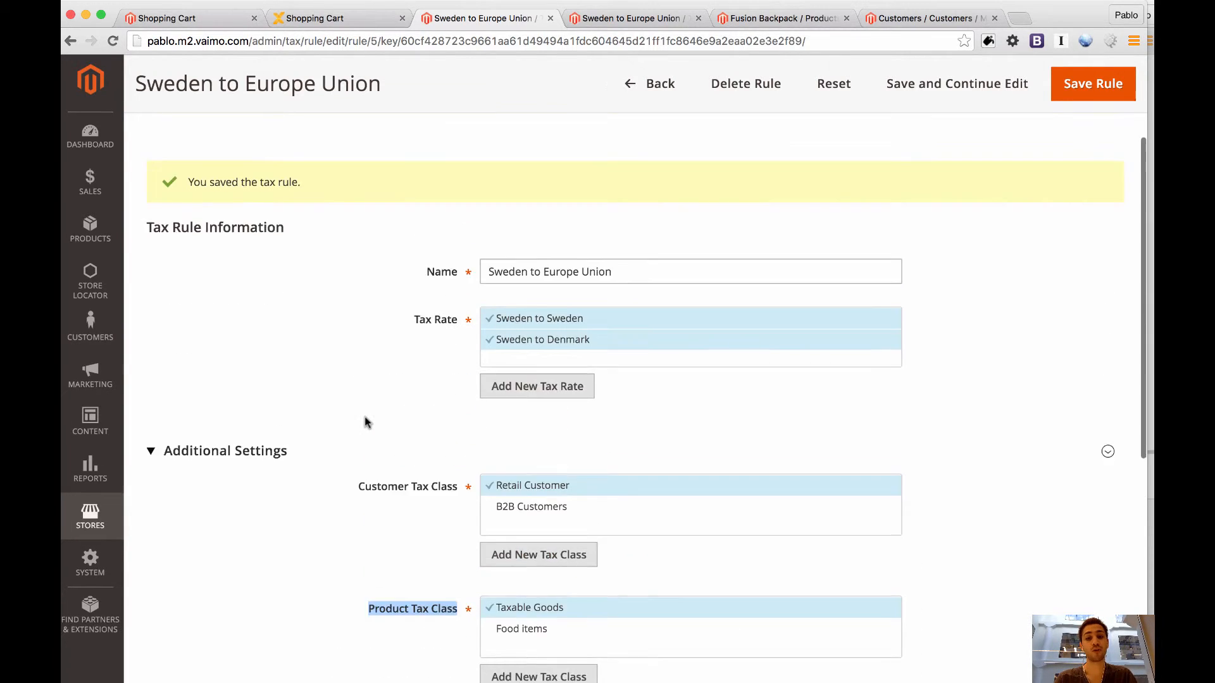
{"action": "left_click", "coordinate": [670, 279]}
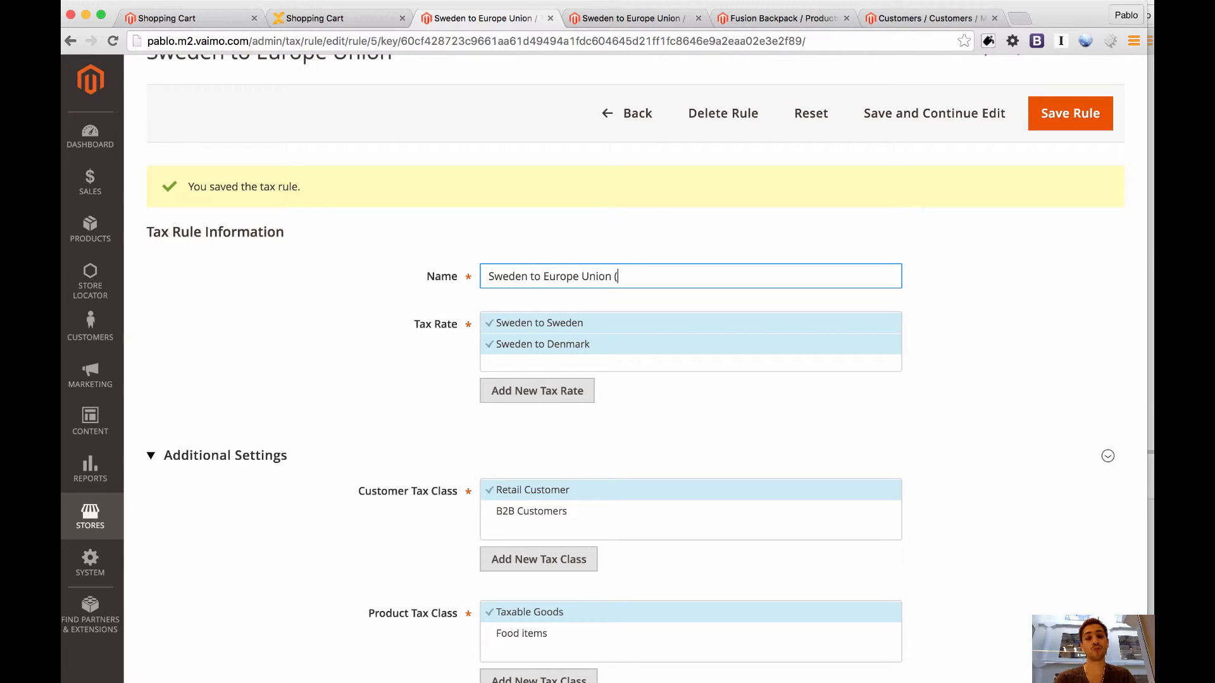
{"action": "type", "text": "(Standard)"}
{"action": "left_click", "coordinate": [1043, 123]}
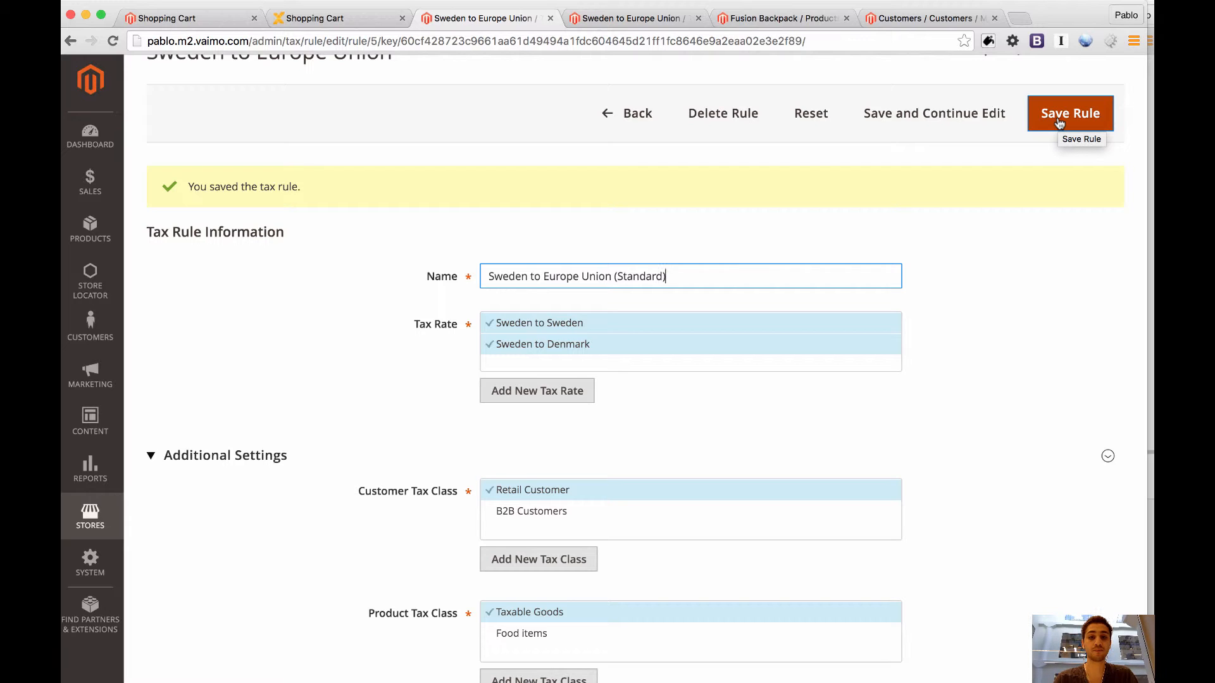
{"action": "left_click", "coordinate": [1060, 122]}
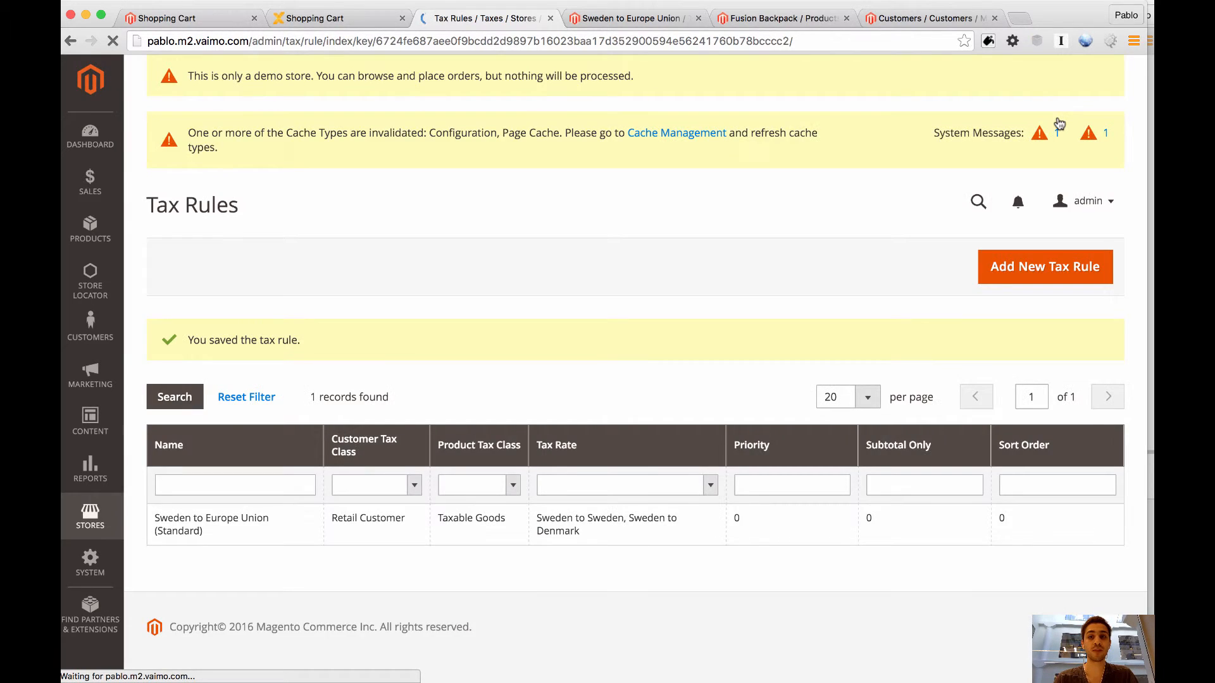
Start a new tax rule and name it "Sweden to Europe Union (Food)"
{"action": "left_click", "coordinate": [1052, 268]}
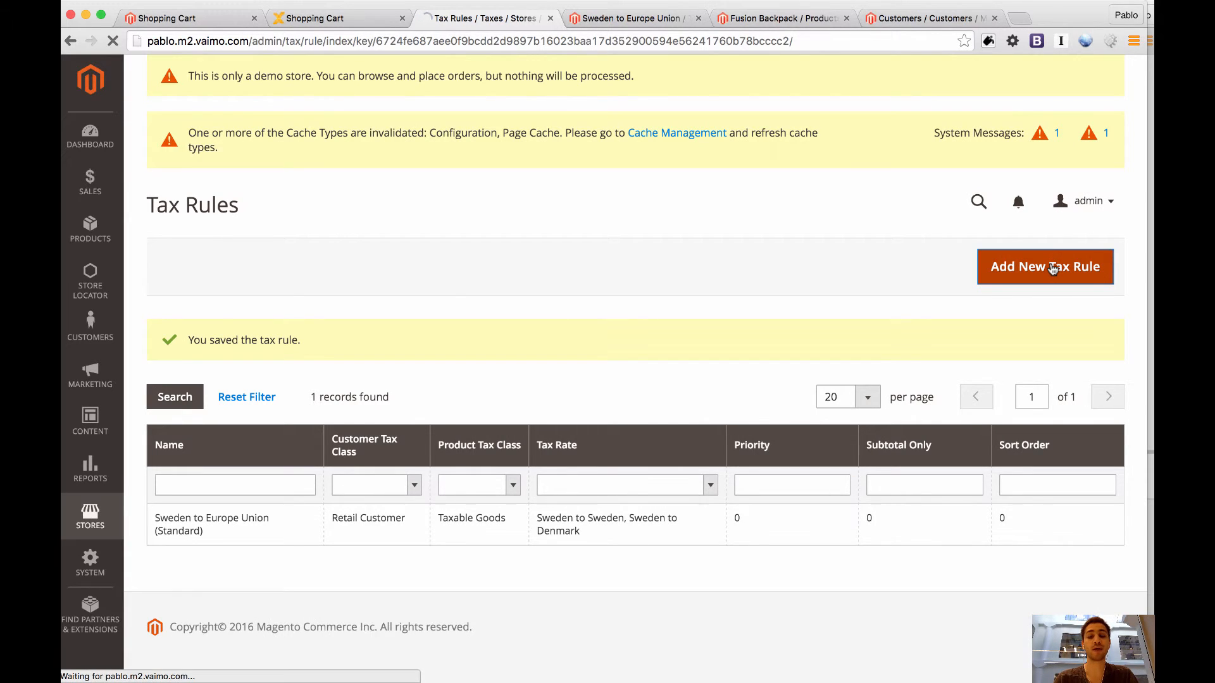
{"action": "left_click", "coordinate": [584, 373]}
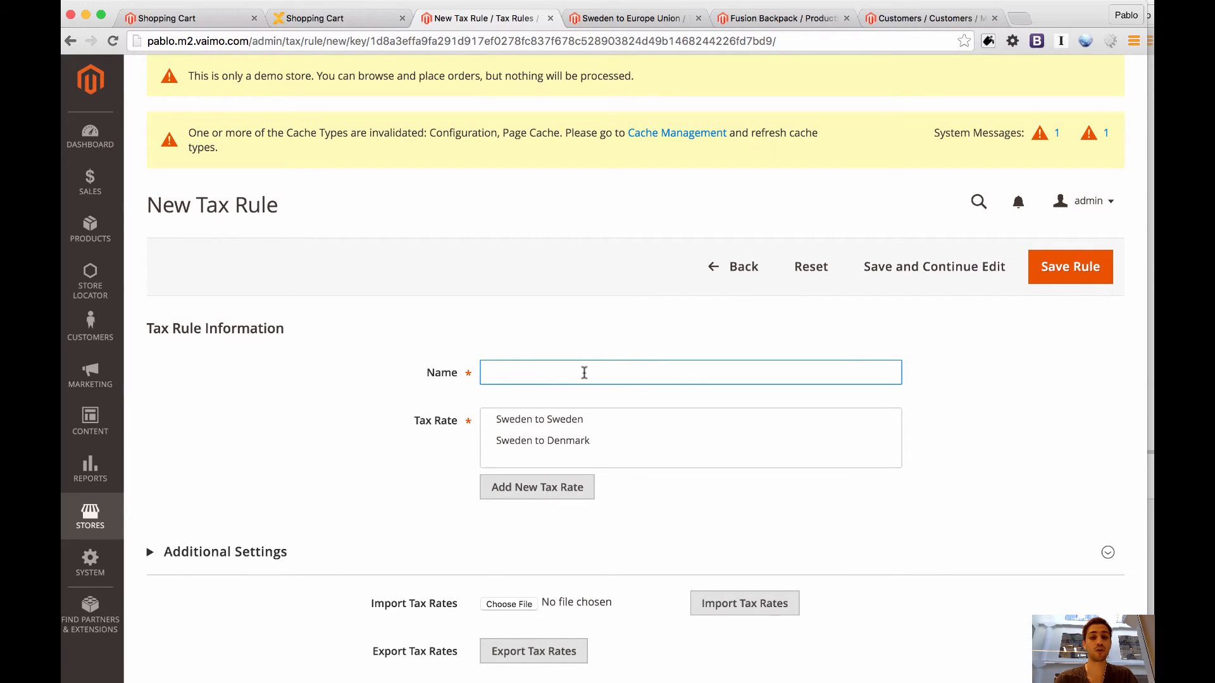
{"action": "type", "text": "Sw"}
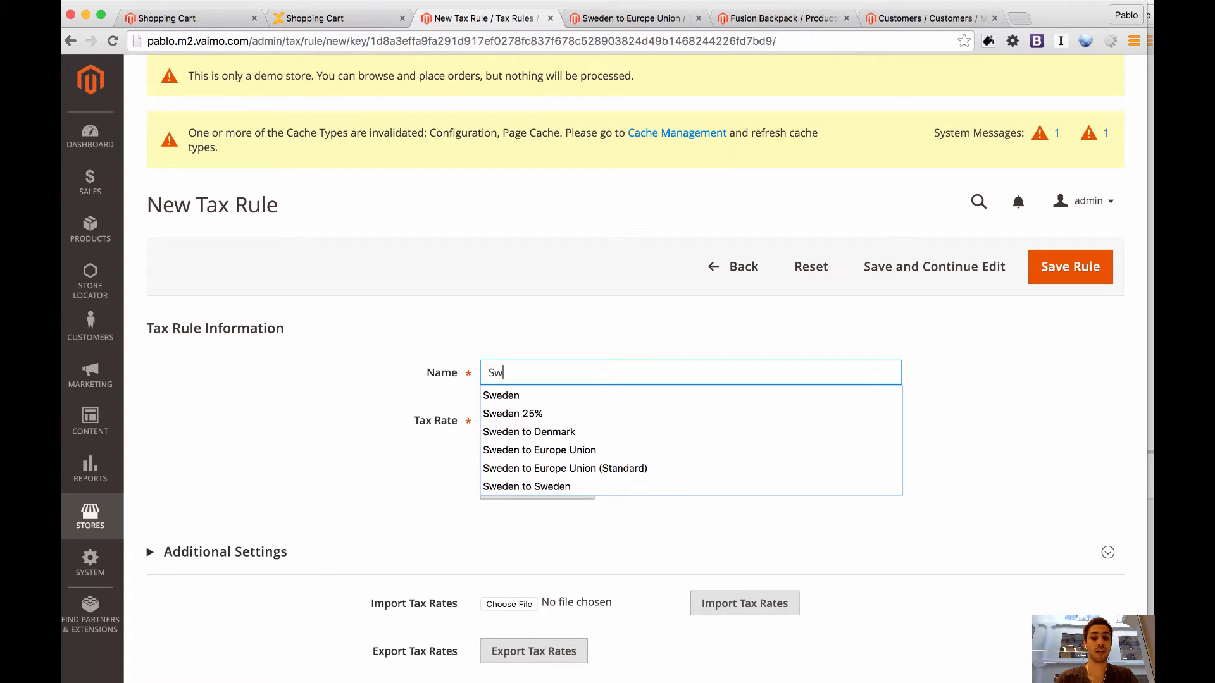
{"action": "key", "text": "Down"}
{"action": "key", "text": "Down"}
{"action": "key", "text": "Down"}
{"action": "key", "text": "Down"}
{"action": "key", "text": "Down"}
{"action": "key", "text": "Return"}
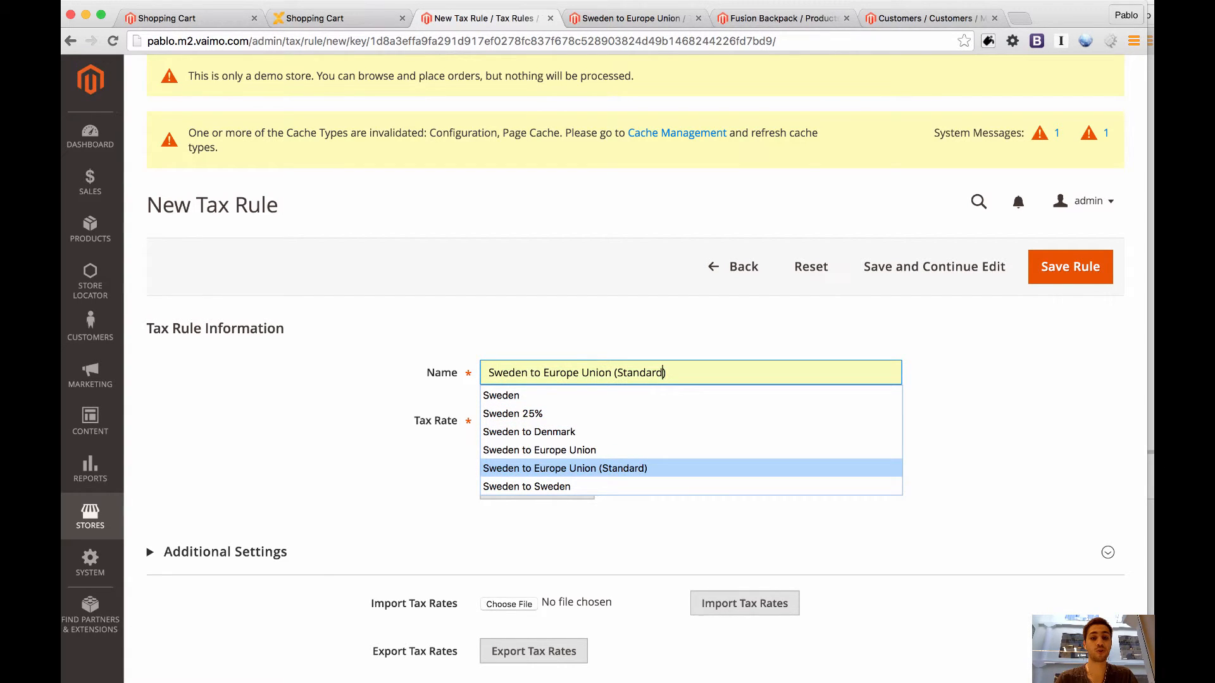
{"action": "key", "text": "shift+Left"}
{"action": "key", "text": "shift+Left"}
{"action": "key", "text": "shift+Left"}
{"action": "key", "text": "shift+Left"}
{"action": "key", "text": "shift+Left"}
{"action": "key", "text": "shift+Left"}
{"action": "key", "text": "shift+Left"}
{"action": "key", "text": "shift+Left"}
{"action": "type", "text": "Foo"}
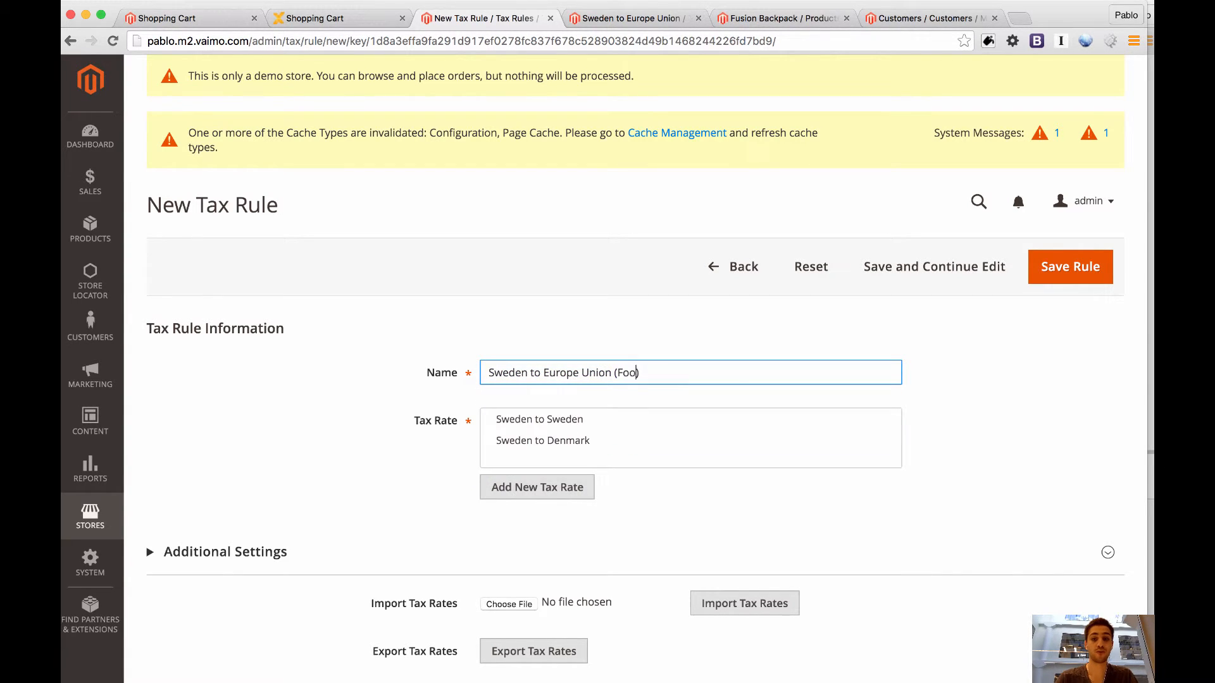
{"action": "type", "text": "d"}
{"action": "left_click", "coordinate": [958, 397]}
Start a new tax rate within the food rule and set its tax identifier to "Sweden to Sweden (food)"
{"action": "scroll", "coordinate": [955, 396], "scroll_direction": "down", "scroll_amount": 3}
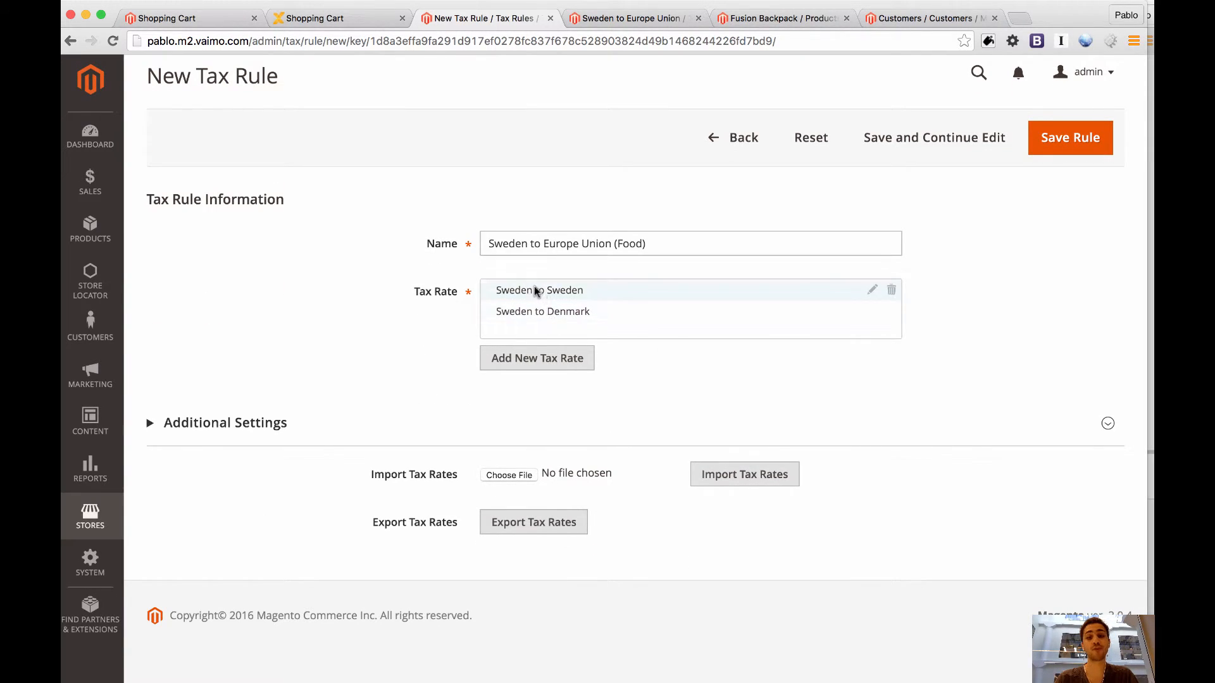
{"action": "left_click", "coordinate": [544, 358]}
{"action": "left_click", "coordinate": [555, 200]}
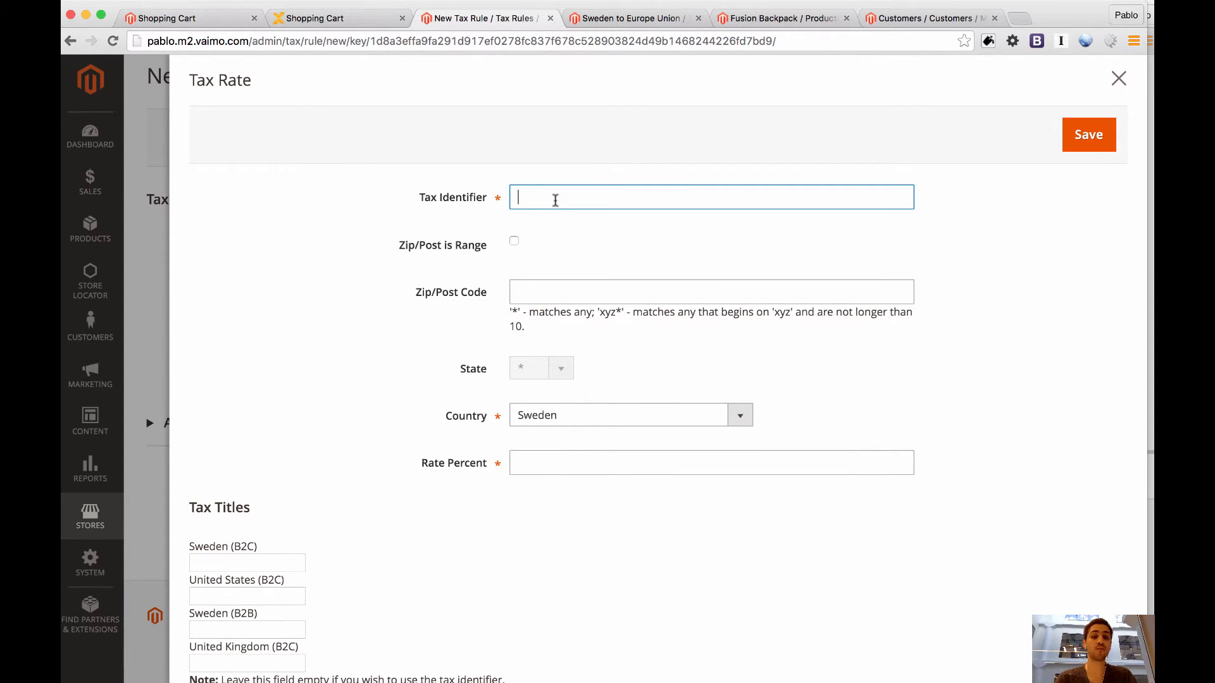
{"action": "type", "text": "S"}
{"action": "key", "text": "Down"}
{"action": "key", "text": "Down"}
{"action": "key", "text": "Down"}
{"action": "key", "text": "Down"}
{"action": "key", "text": "Down"}
{"action": "key", "text": "Down"}
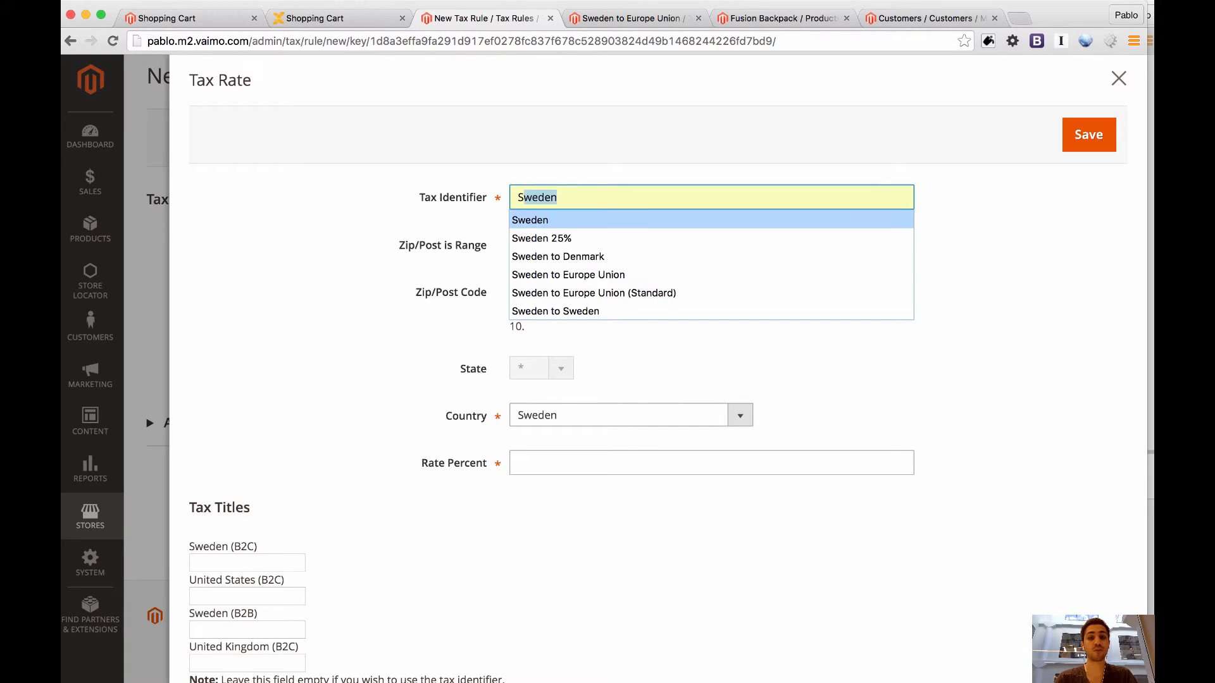
{"action": "type", "text": "("}
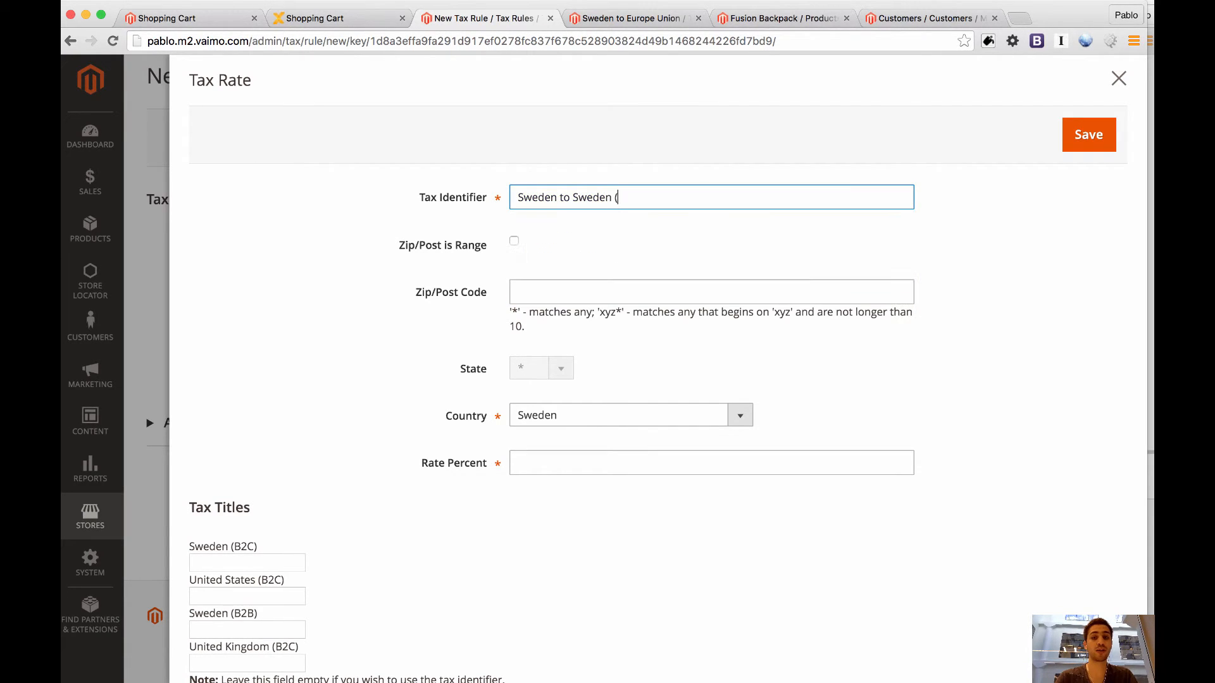
{"action": "type", "text": "food"}
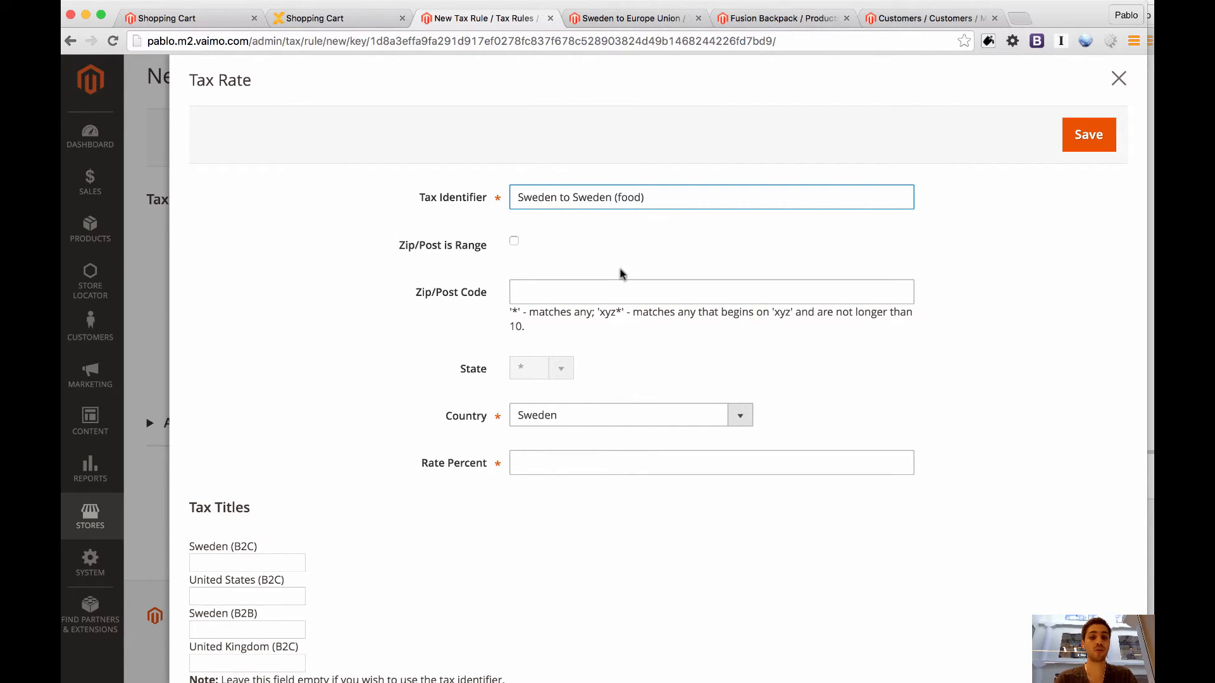
Set the Sweden to Sweden food rate's post code to *, keep Sweden as country, set the rate to 12 percent and save it
{"action": "left_click", "coordinate": [606, 295]}
{"action": "type", "text": "*"}
{"action": "left_click", "coordinate": [434, 368]}
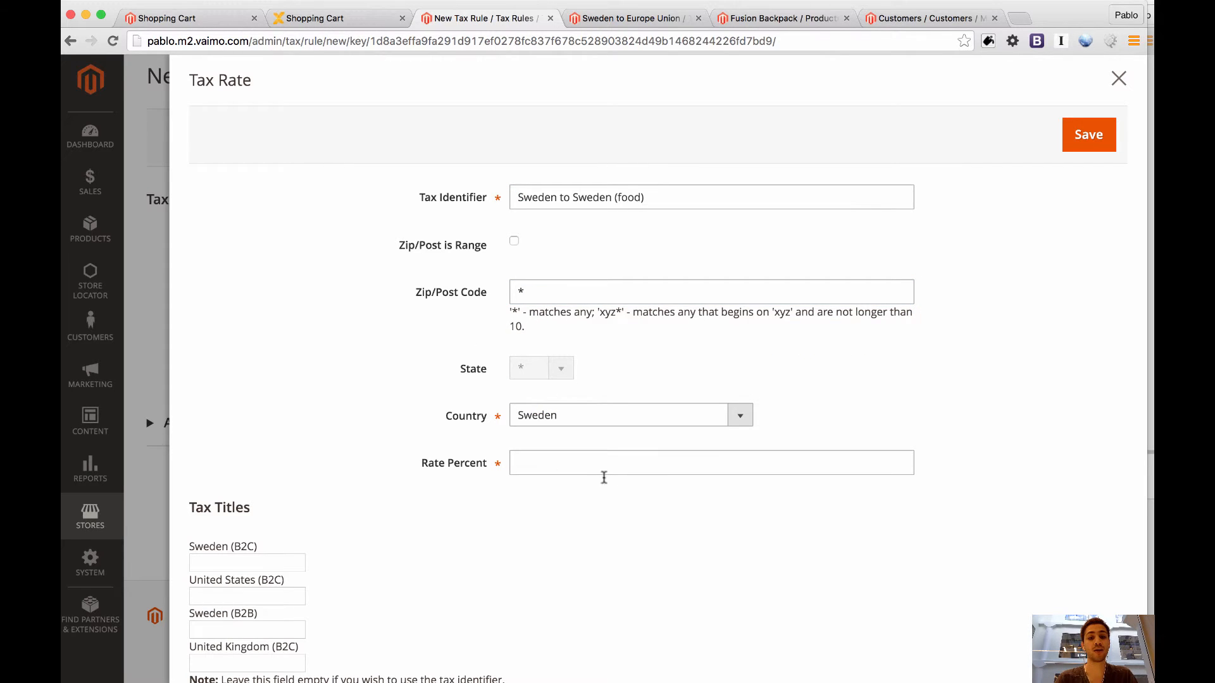
{"action": "left_click", "coordinate": [588, 462]}
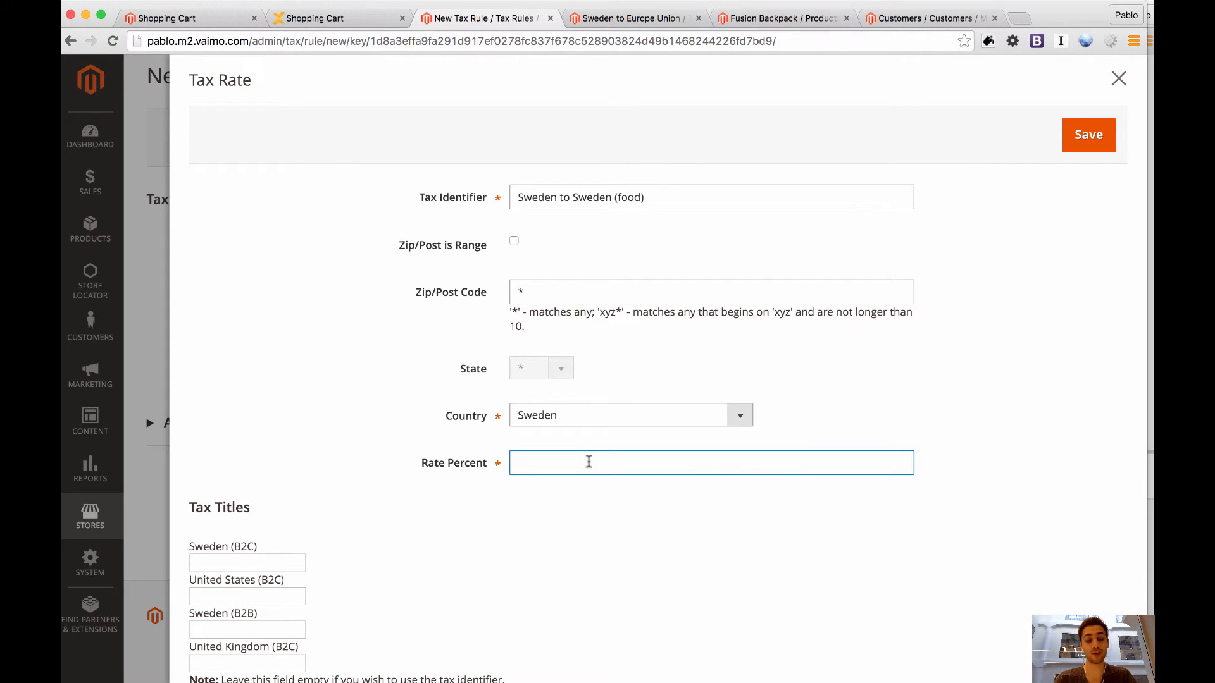
{"action": "type", "text": "12"}
{"action": "left_click", "coordinate": [566, 417]}
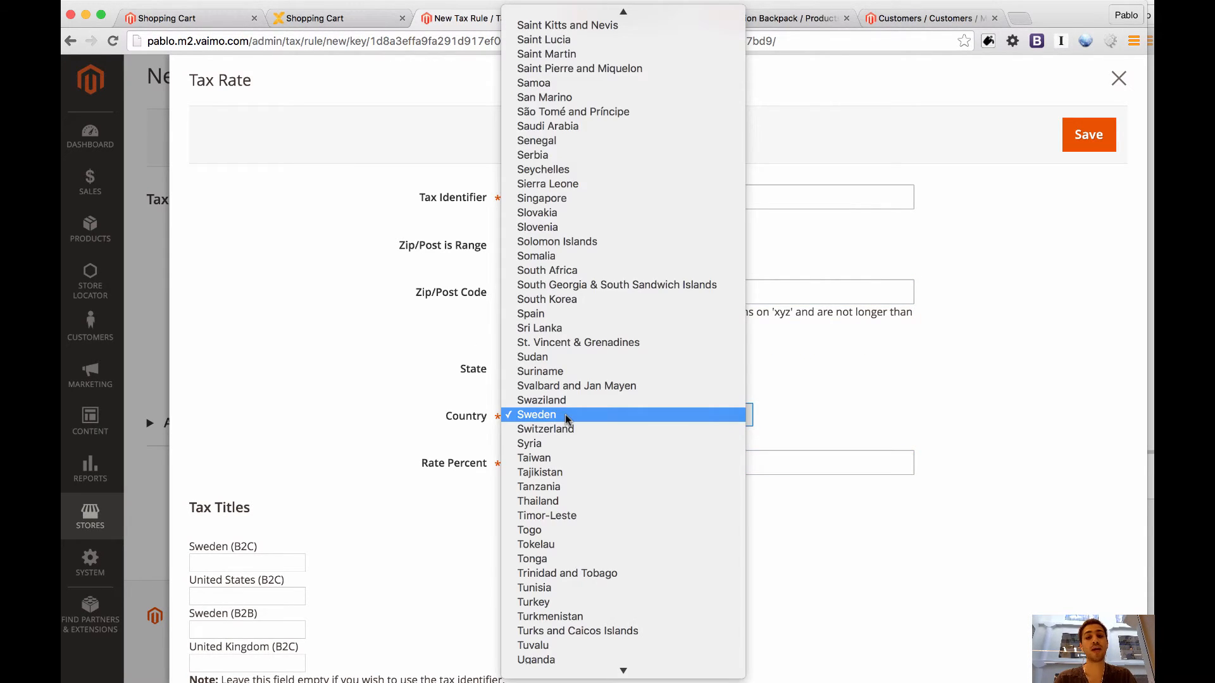
{"action": "left_click", "coordinate": [566, 417]}
{"action": "left_click", "coordinate": [1088, 133]}
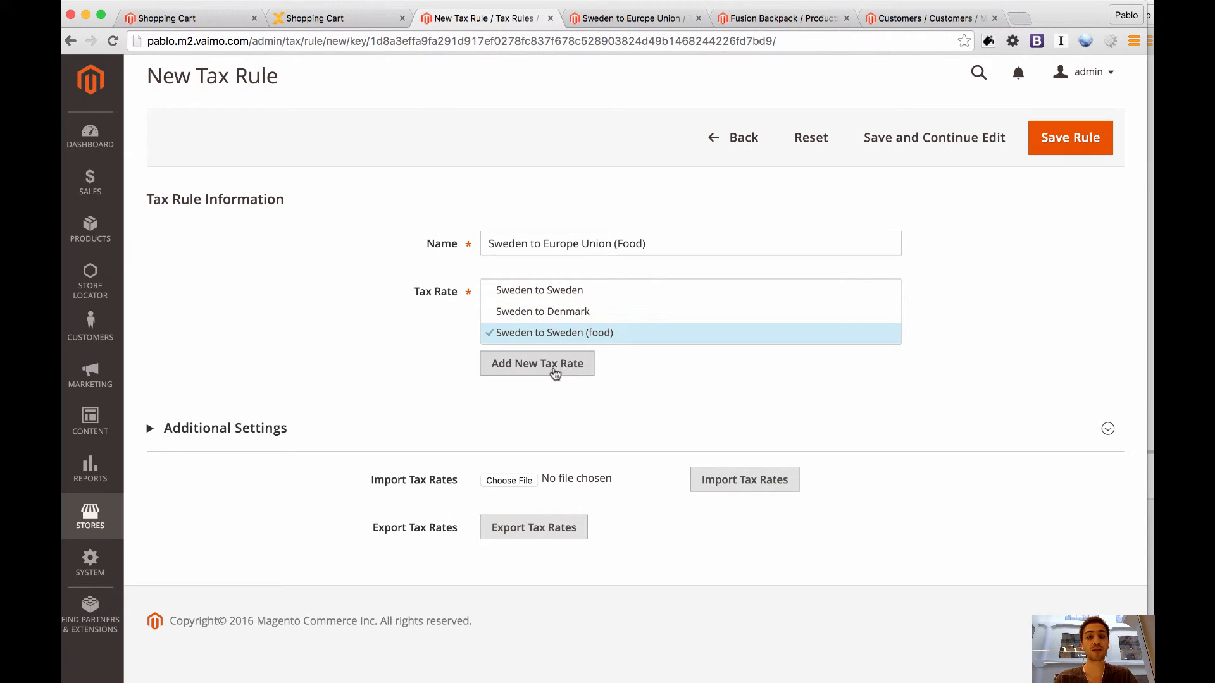
Start another new tax rate within the food rule and set its tax identifier to "Sweden to Denmark (food("
{"action": "left_click", "coordinate": [554, 369]}
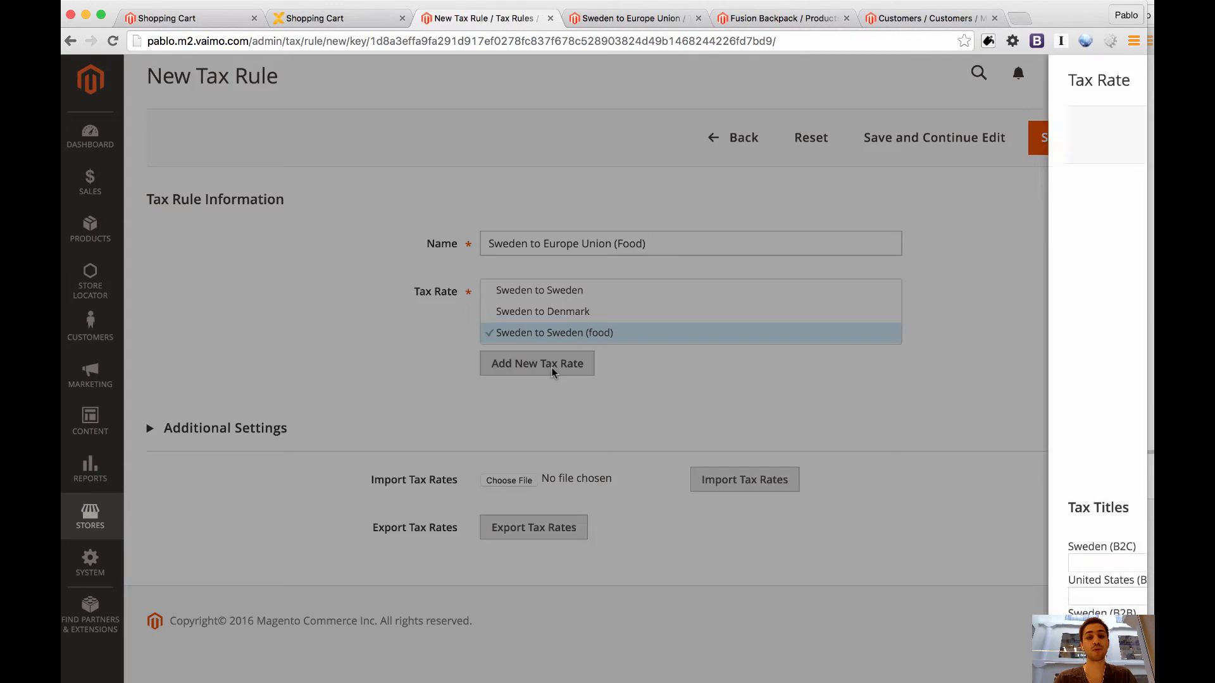
{"action": "left_click", "coordinate": [564, 195]}
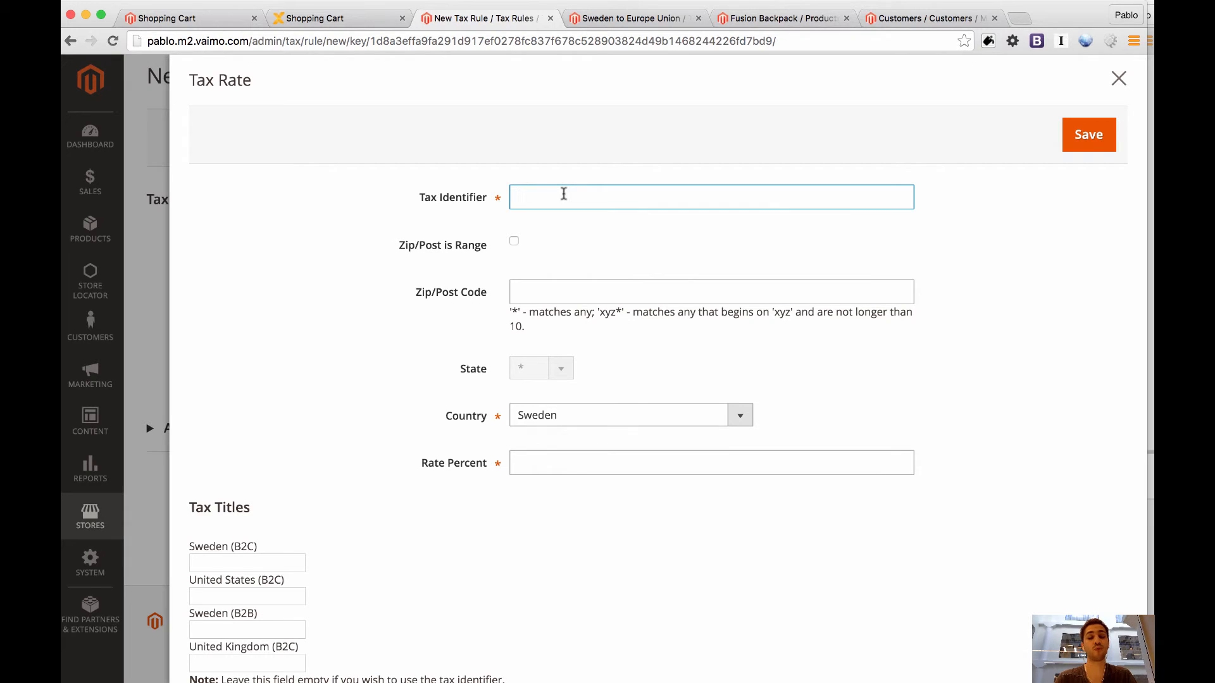
{"action": "type", "text": "Sw"}
{"action": "key", "text": "Down"}
{"action": "key", "text": "Down"}
{"action": "key", "text": "Down"}
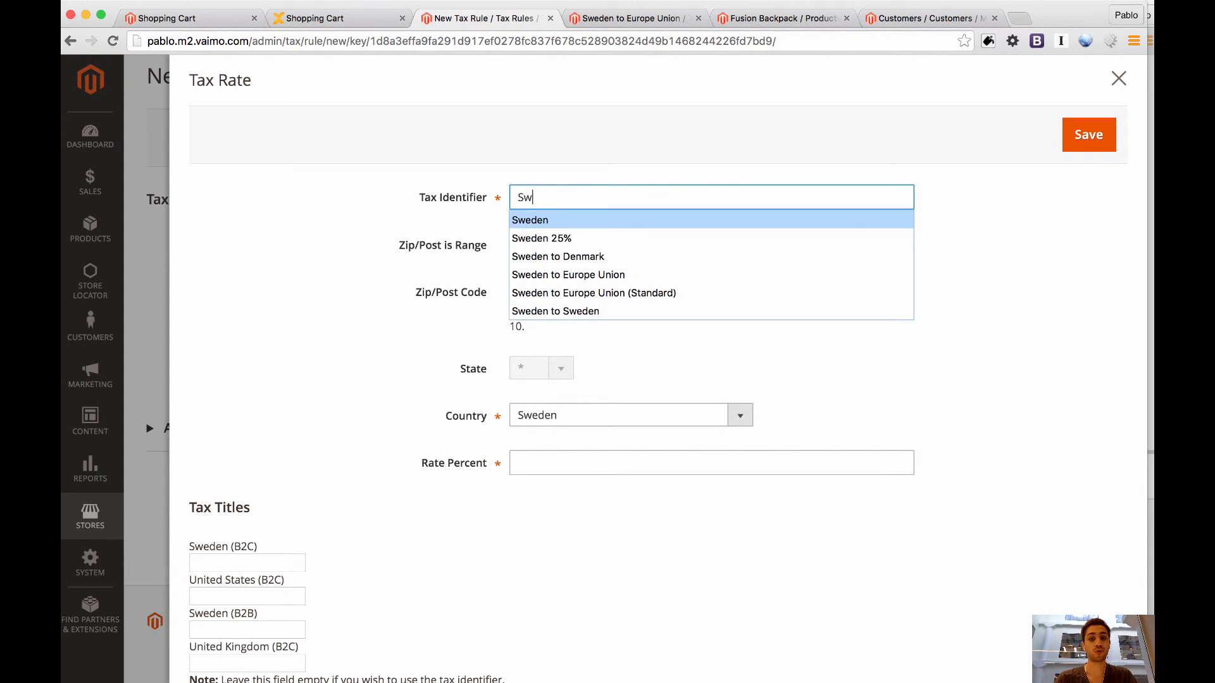
{"action": "key", "text": "Down"}
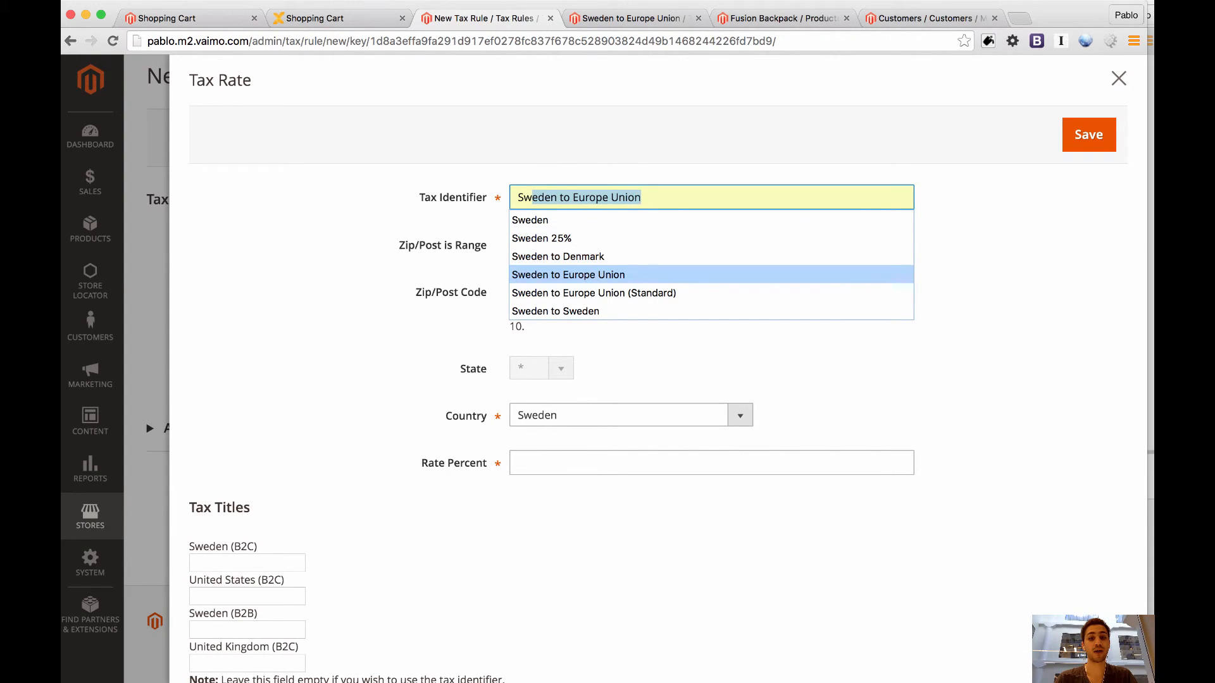
{"action": "key", "text": "Up"}
{"action": "key", "text": "Return"}
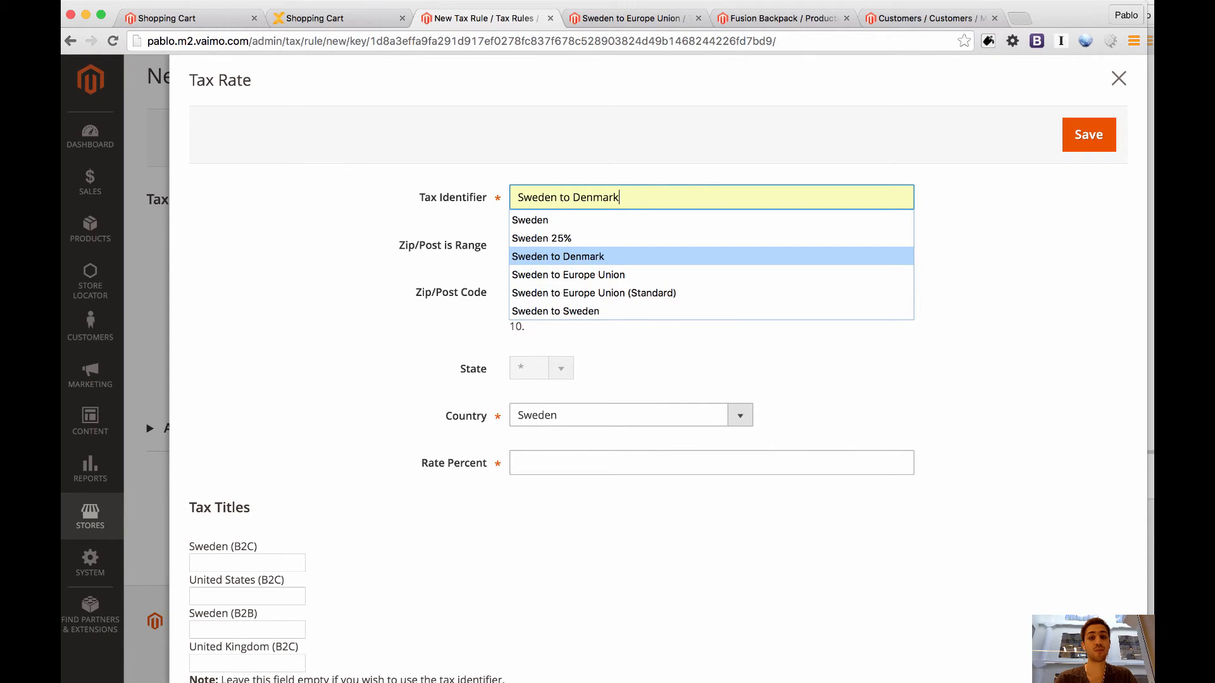
{"action": "type", "text": "(food("}
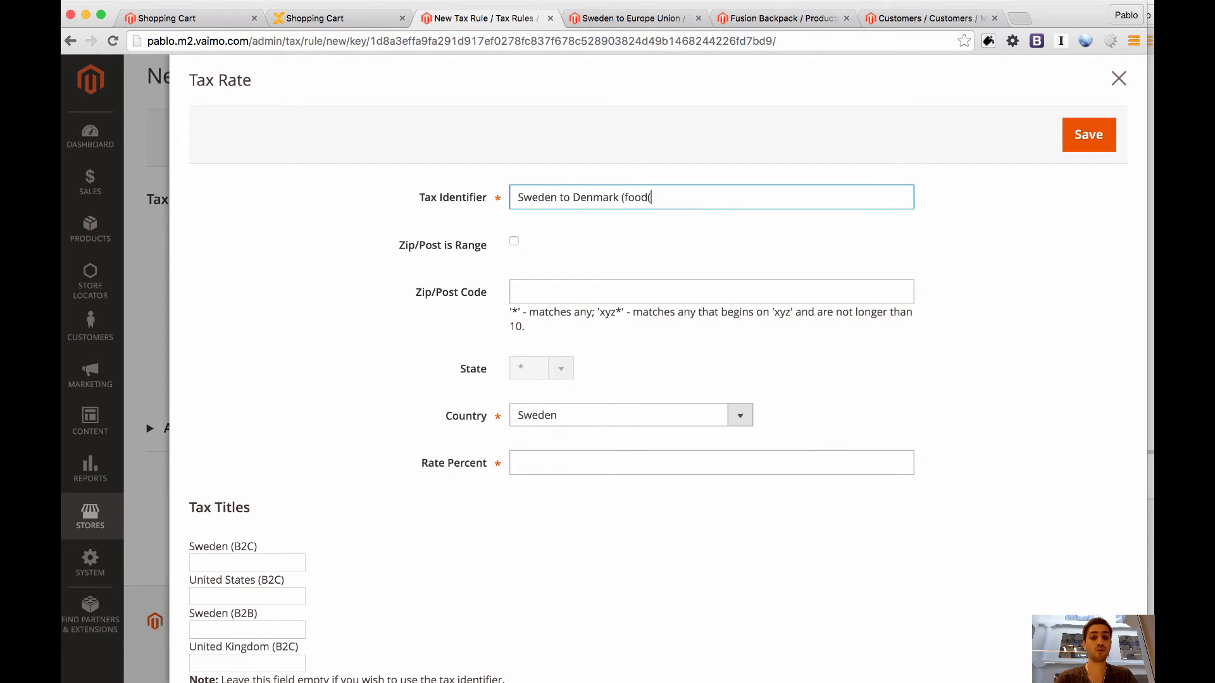
Set the new tax rate's post code to * and its country to Denmark
{"action": "left_click", "coordinate": [541, 326]}
{"action": "left_click", "coordinate": [539, 299]}
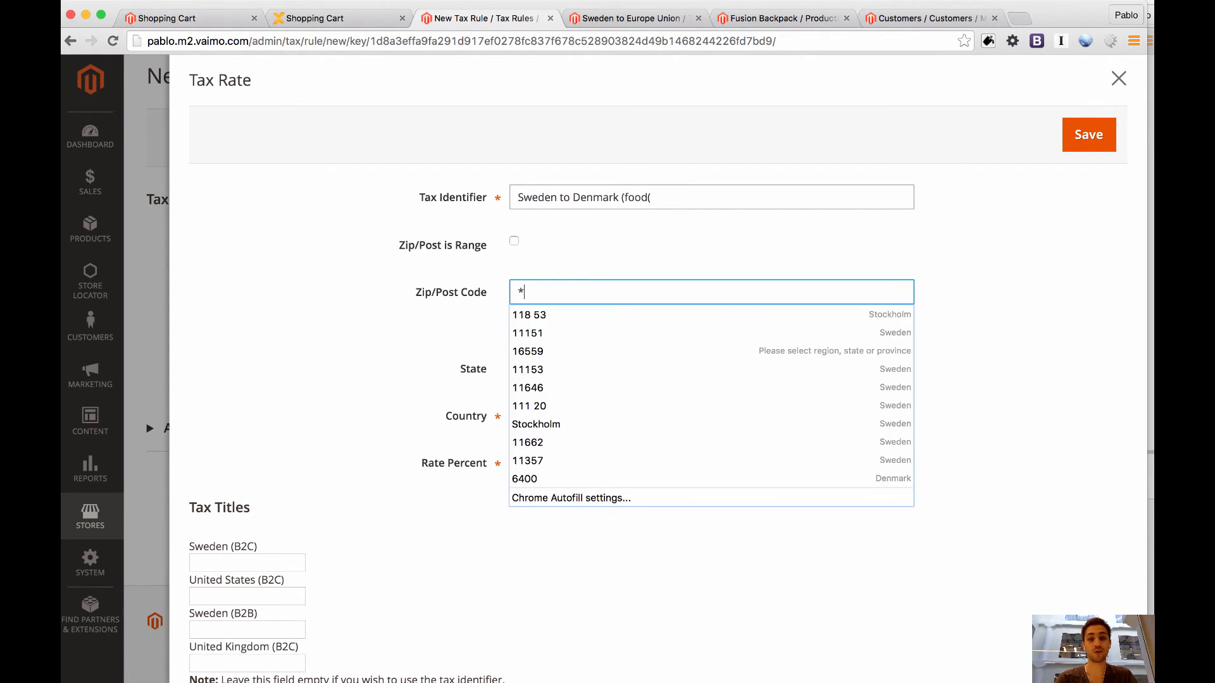
{"action": "type", "text": "*"}
{"action": "left_click", "coordinate": [452, 376]}
{"action": "left_click", "coordinate": [557, 417]}
{"action": "key", "text": "d"}
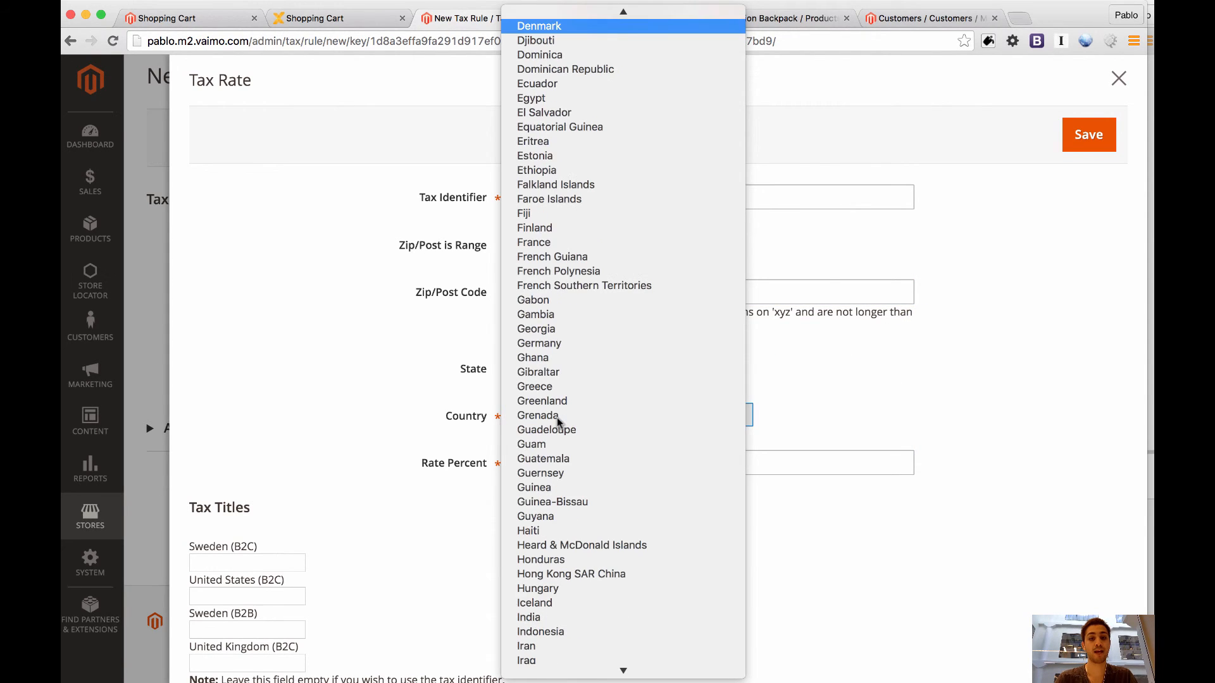
{"action": "key", "text": "Return"}
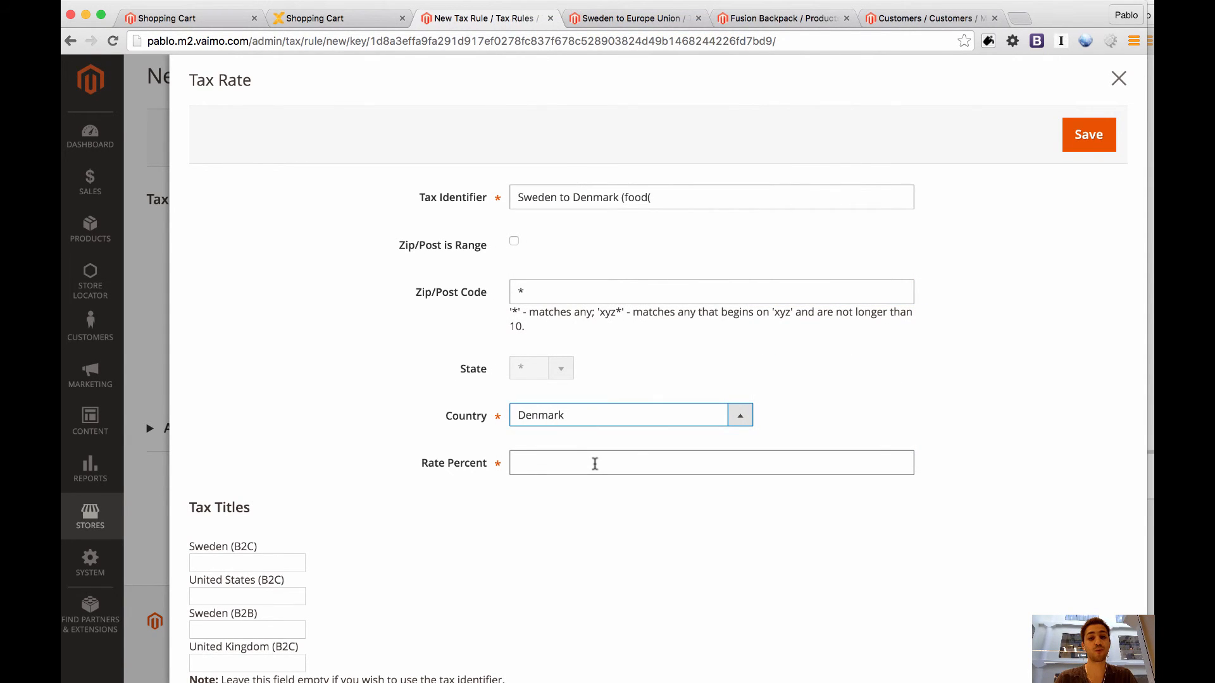
Set the Denmark food rate to 11 percent and save the tax rate
{"action": "left_click", "coordinate": [594, 463]}
{"action": "type", "text": "12"}
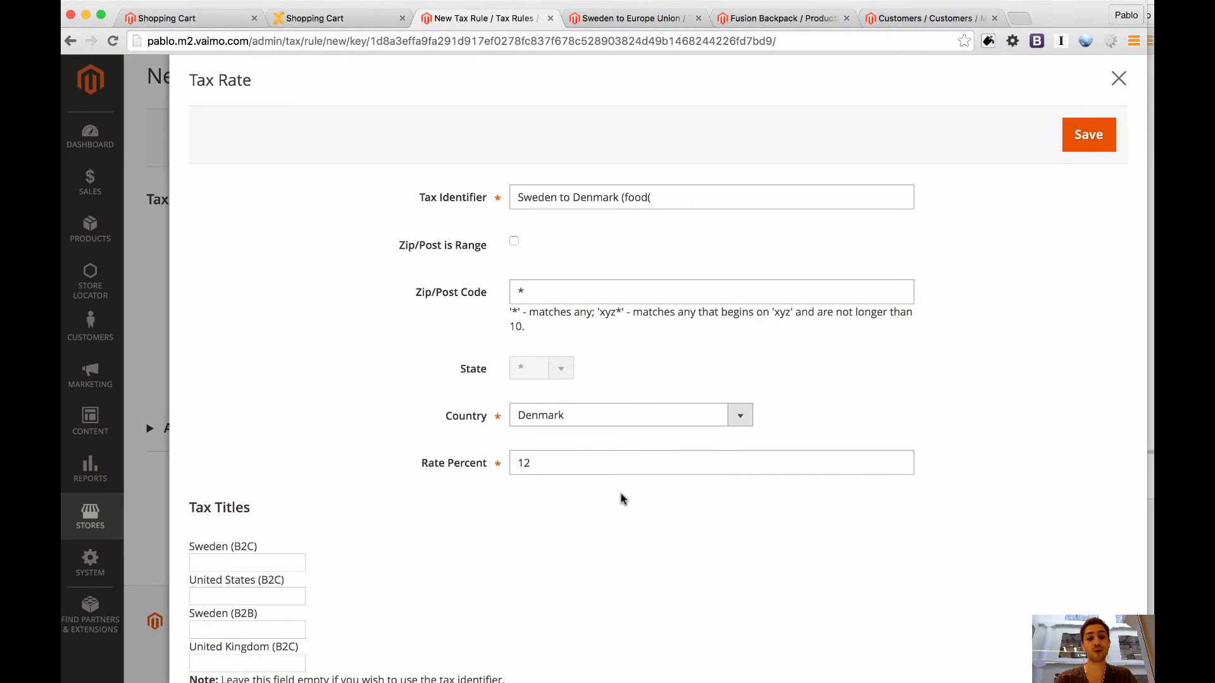
{"action": "left_click", "coordinate": [573, 464]}
{"action": "key", "text": "BackSpace"}
{"action": "type", "text": "1"}
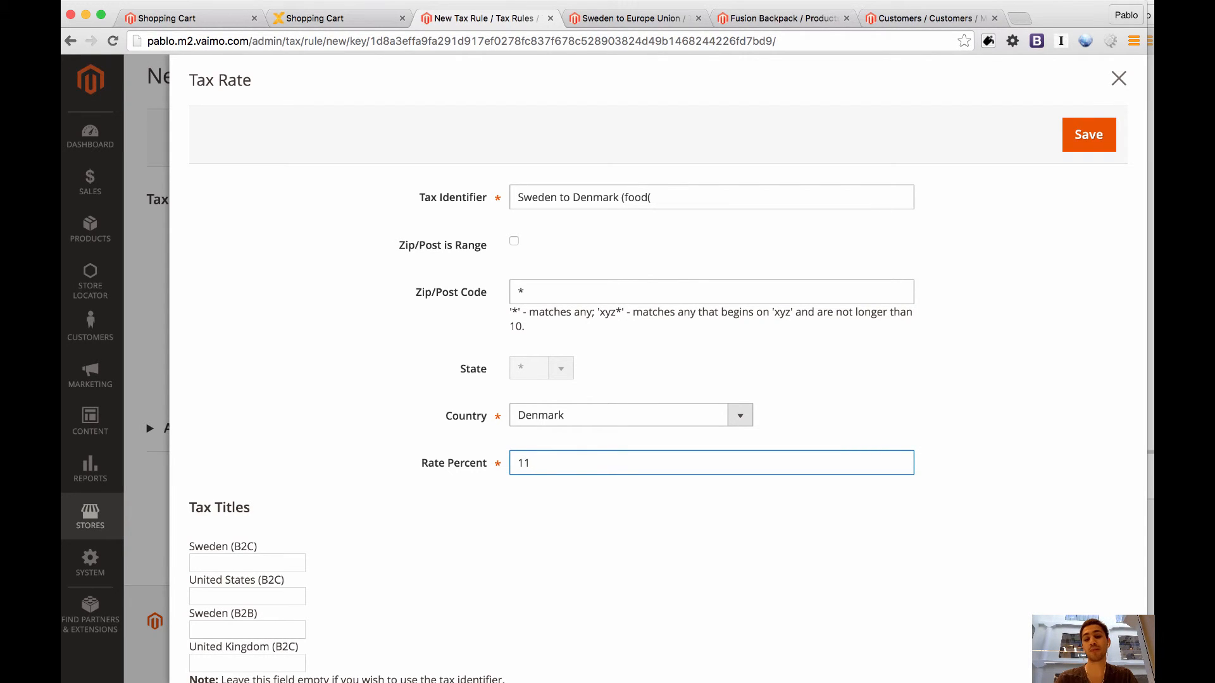
{"action": "left_click", "coordinate": [882, 488]}
{"action": "left_click", "coordinate": [1086, 135]}
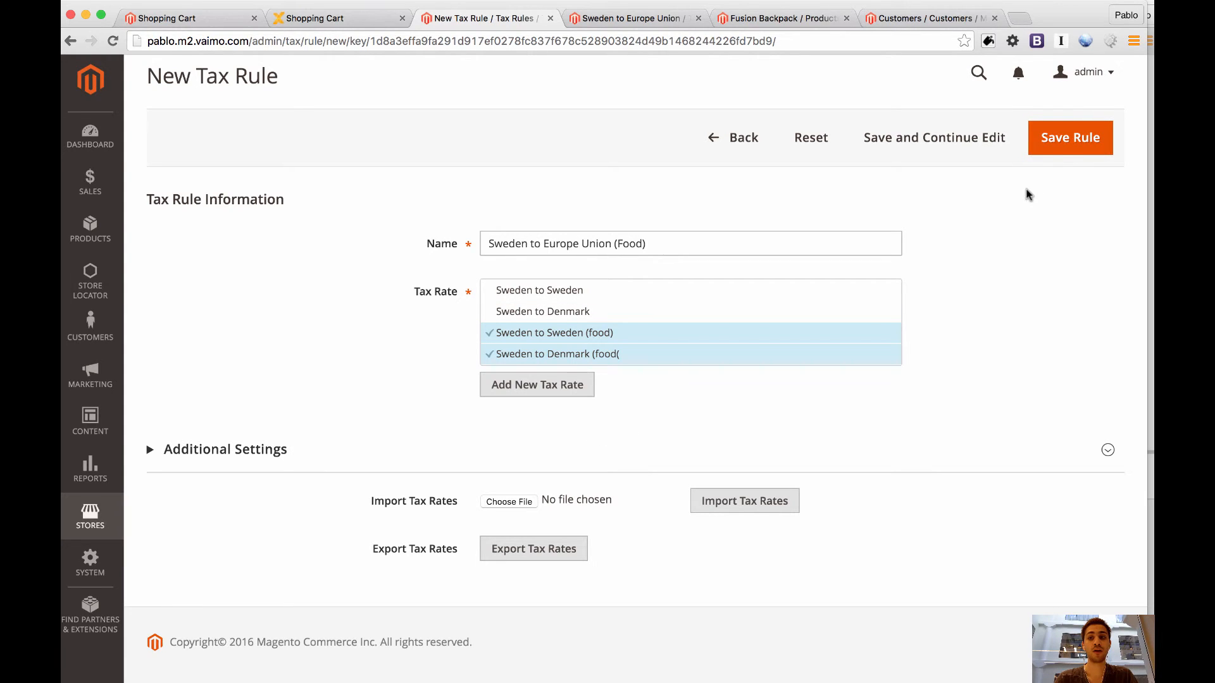
Apply the food rule to the product tax class Food items instead of Taxable Goods, and save the rule while keeping it open
{"action": "left_click", "coordinate": [156, 450]}
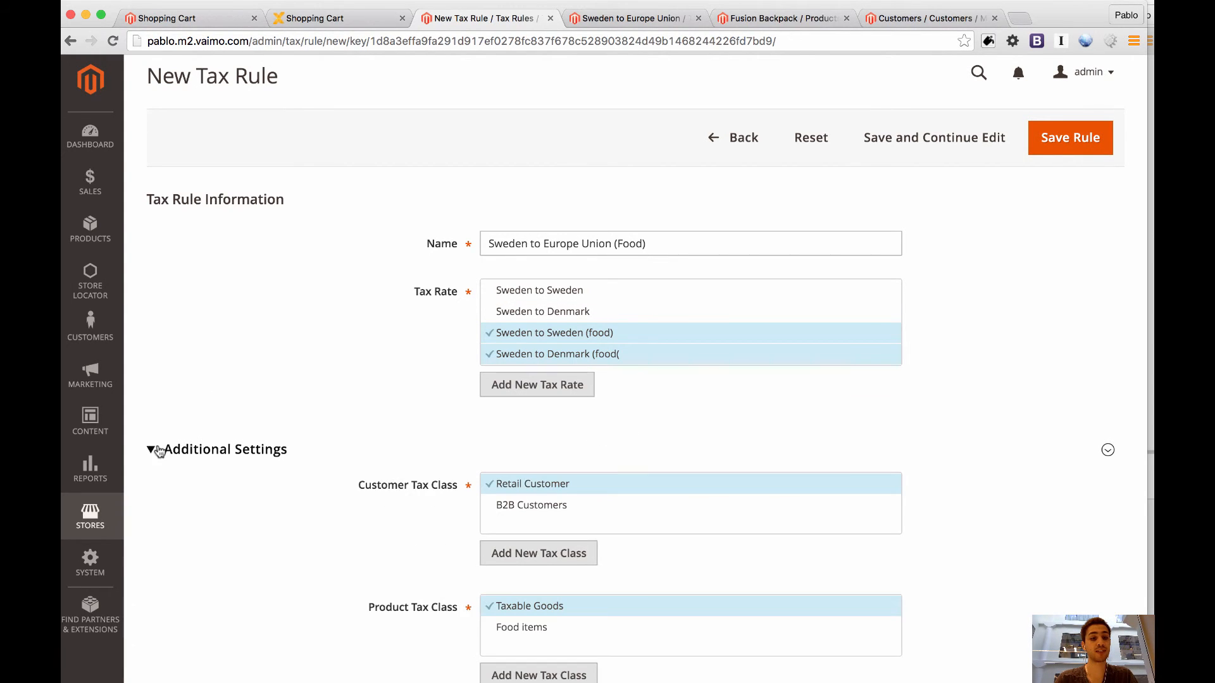
{"action": "scroll", "coordinate": [323, 453], "scroll_direction": "down", "scroll_amount": 2}
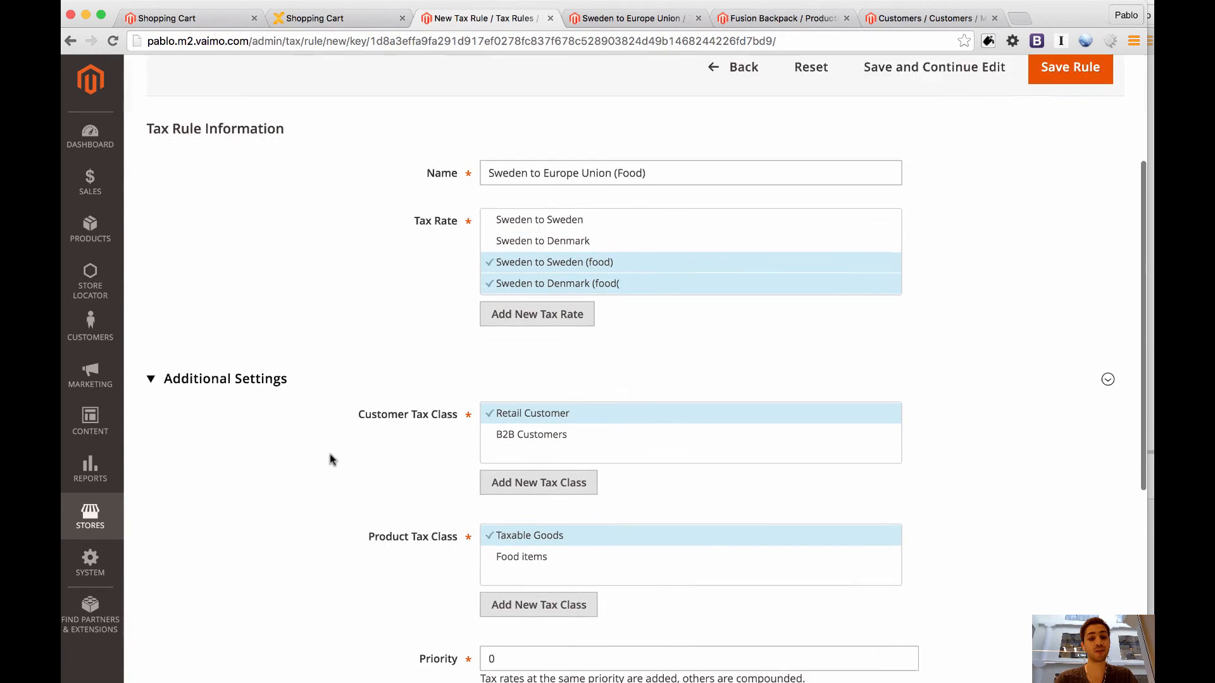
{"action": "left_click", "coordinate": [511, 552]}
{"action": "left_click", "coordinate": [513, 532]}
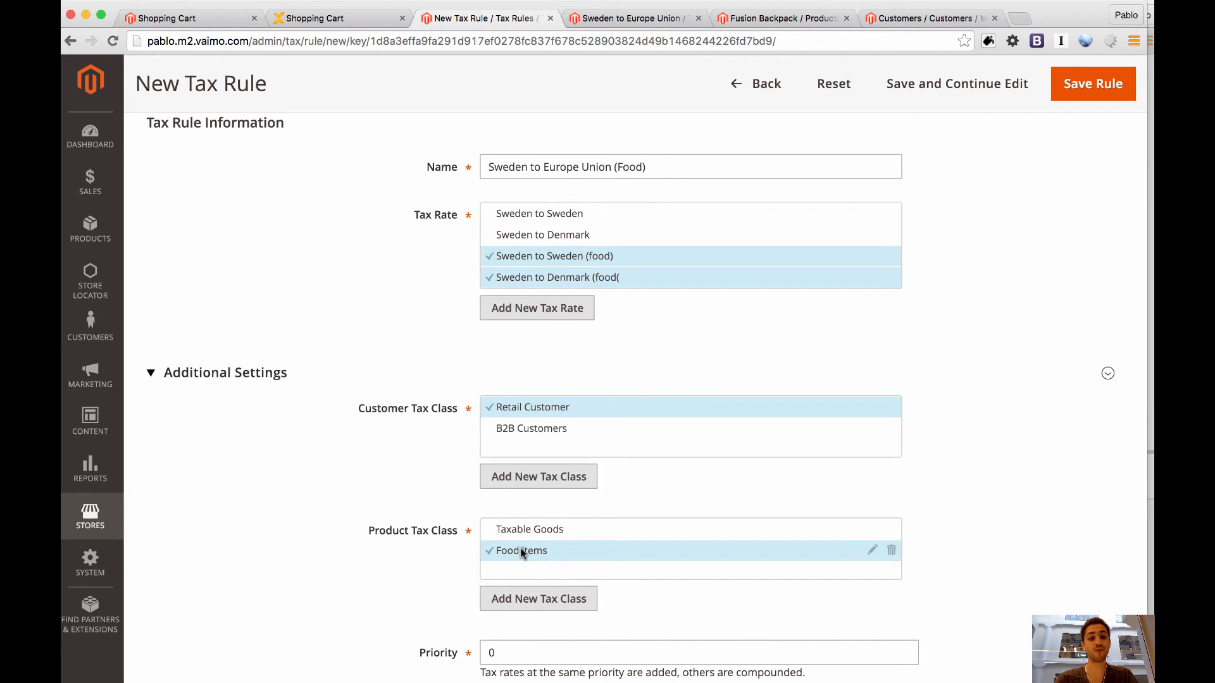
{"action": "left_click", "coordinate": [986, 86]}
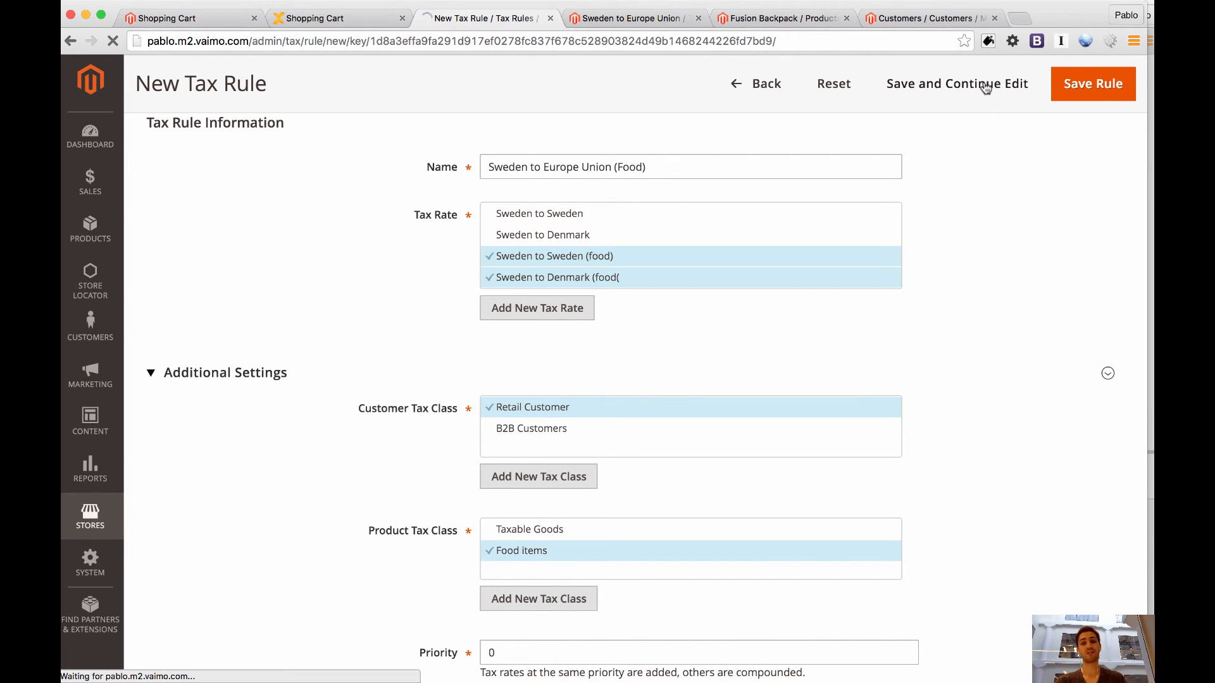
Review the saved food rule's tax rates and its customer and product tax classes in the additional settings
{"action": "scroll", "coordinate": [855, 473], "scroll_direction": "down", "scroll_amount": 3}
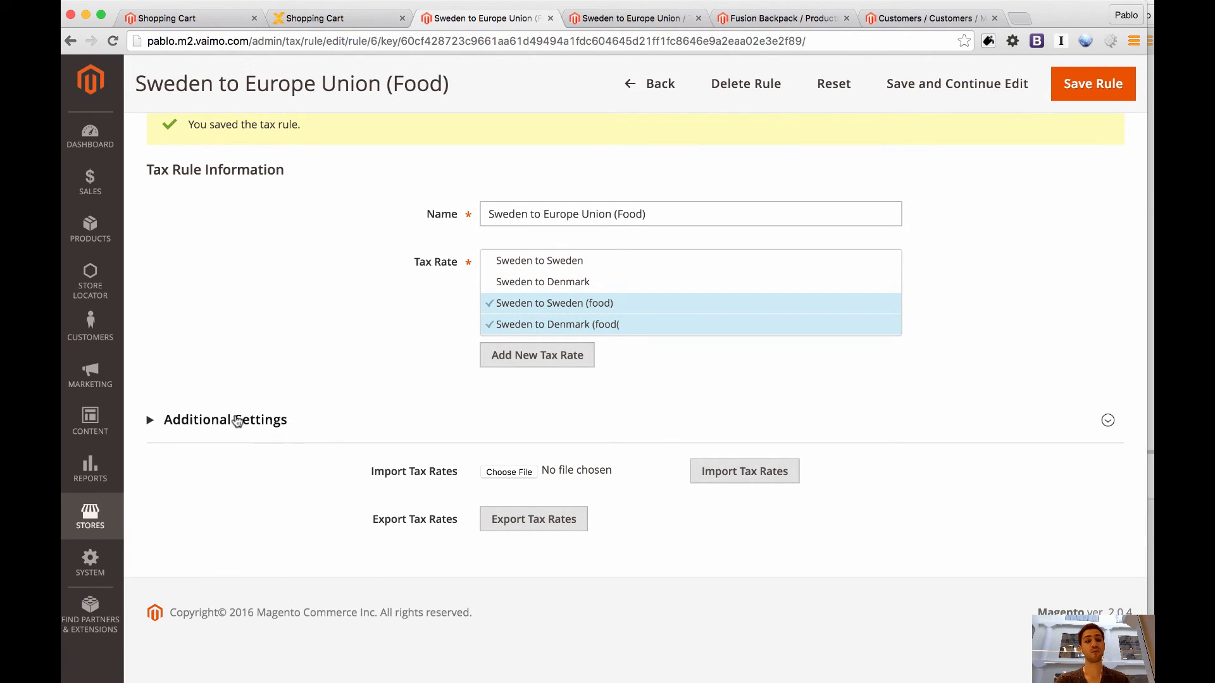
{"action": "left_click", "coordinate": [238, 421]}
{"action": "scroll", "coordinate": [233, 420], "scroll_direction": "down", "scroll_amount": 2}
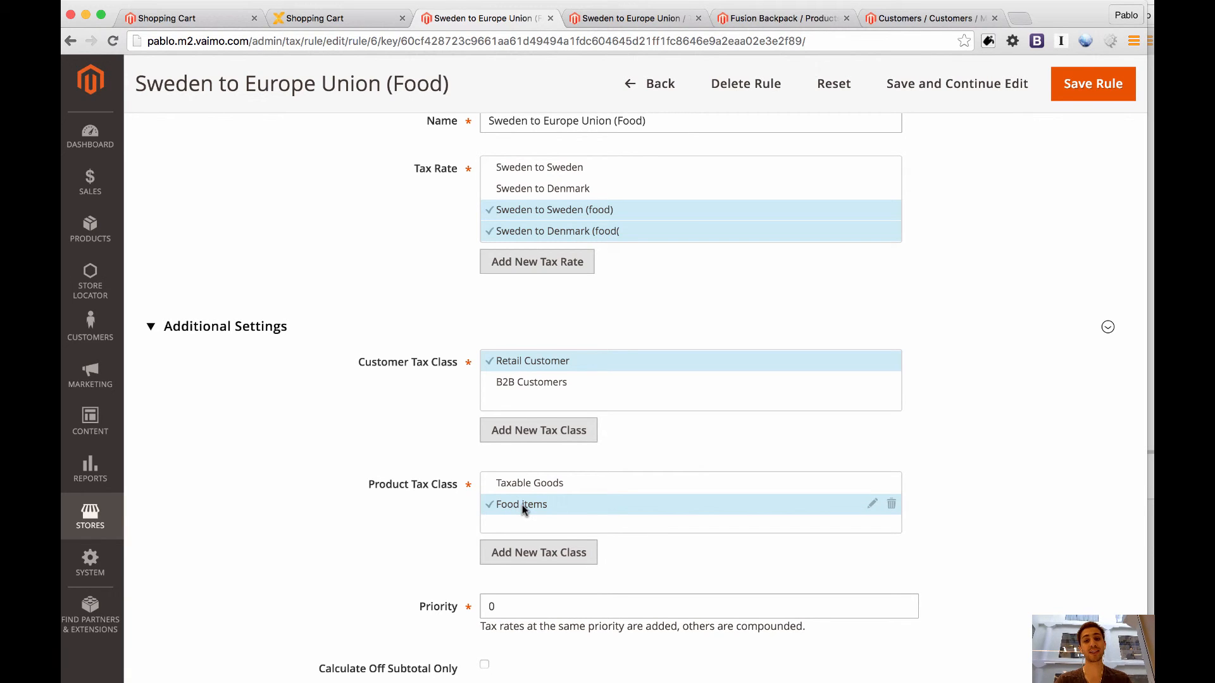
{"action": "scroll", "coordinate": [523, 505], "scroll_direction": "up", "scroll_amount": 2}
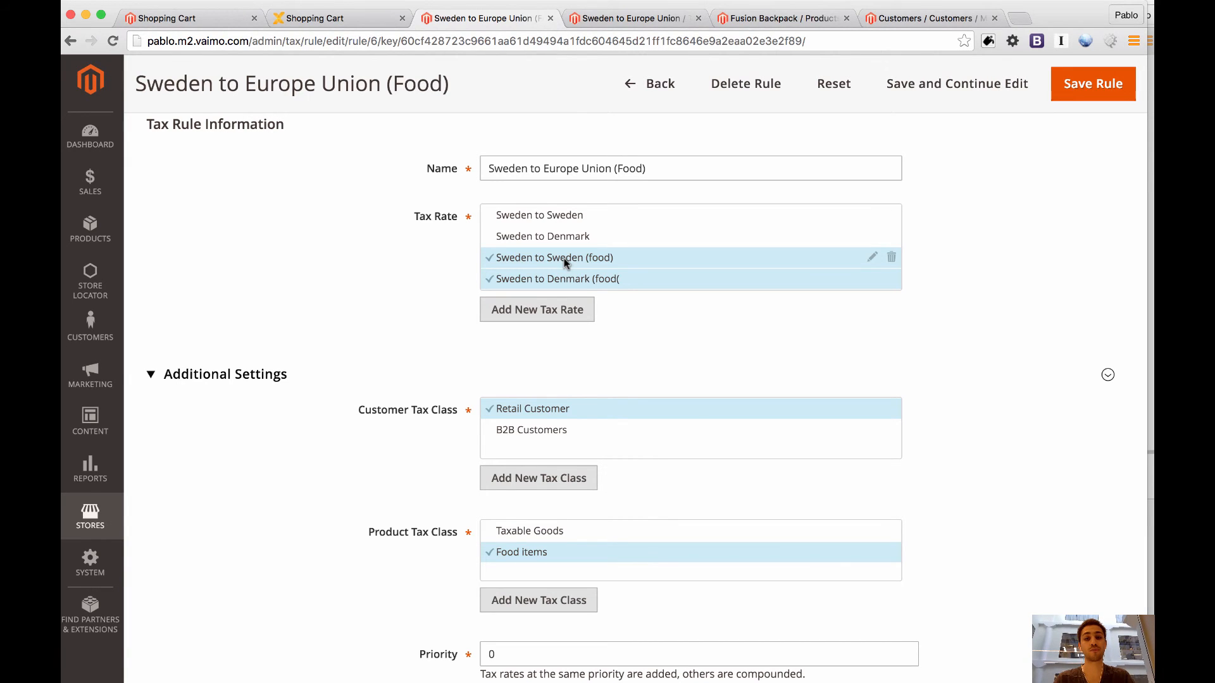
Return to the tax rules list, open "Sweden to Europe Union (Standard)" and check its tax rates, customer tax class and product tax class
{"action": "left_click", "coordinate": [659, 89]}
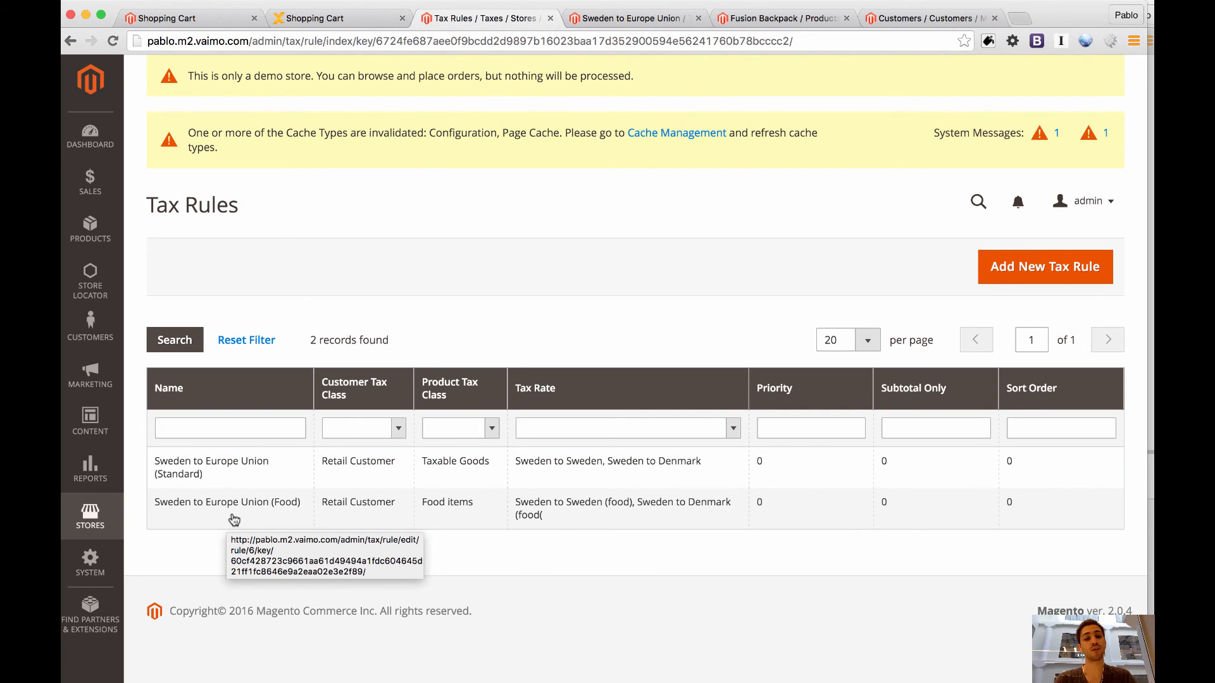
{"action": "left_click", "coordinate": [288, 479]}
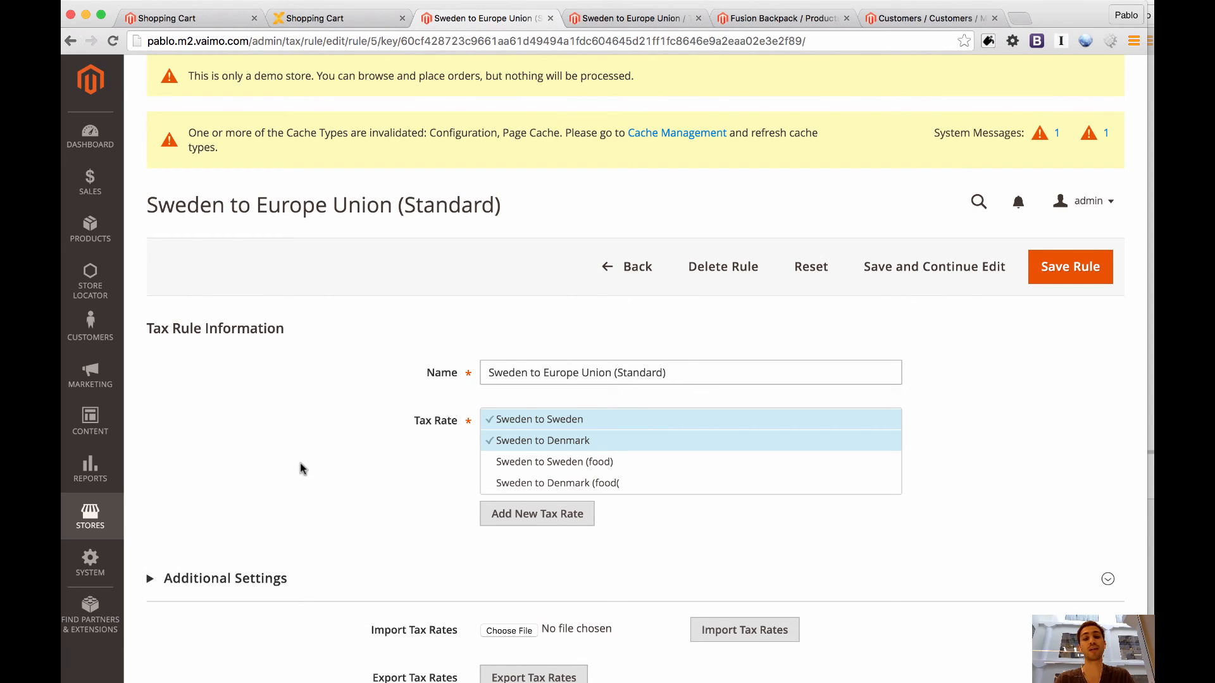
{"action": "scroll", "coordinate": [301, 468], "scroll_direction": "down", "scroll_amount": 5}
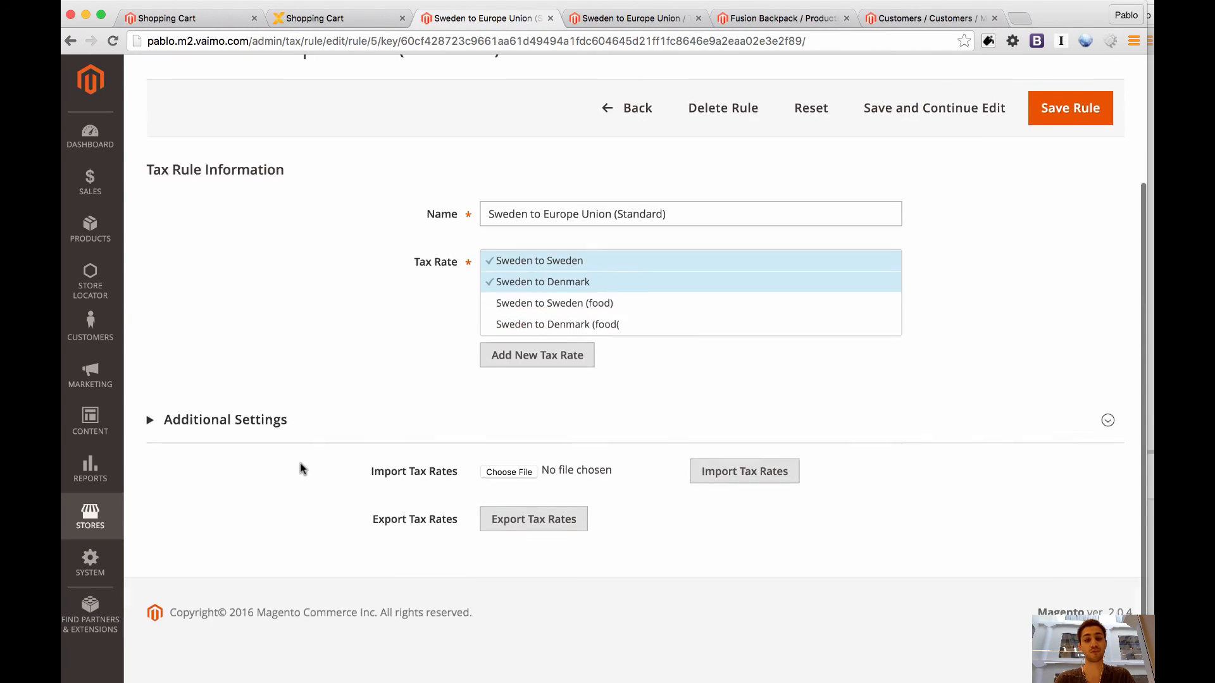
{"action": "left_click", "coordinate": [204, 420]}
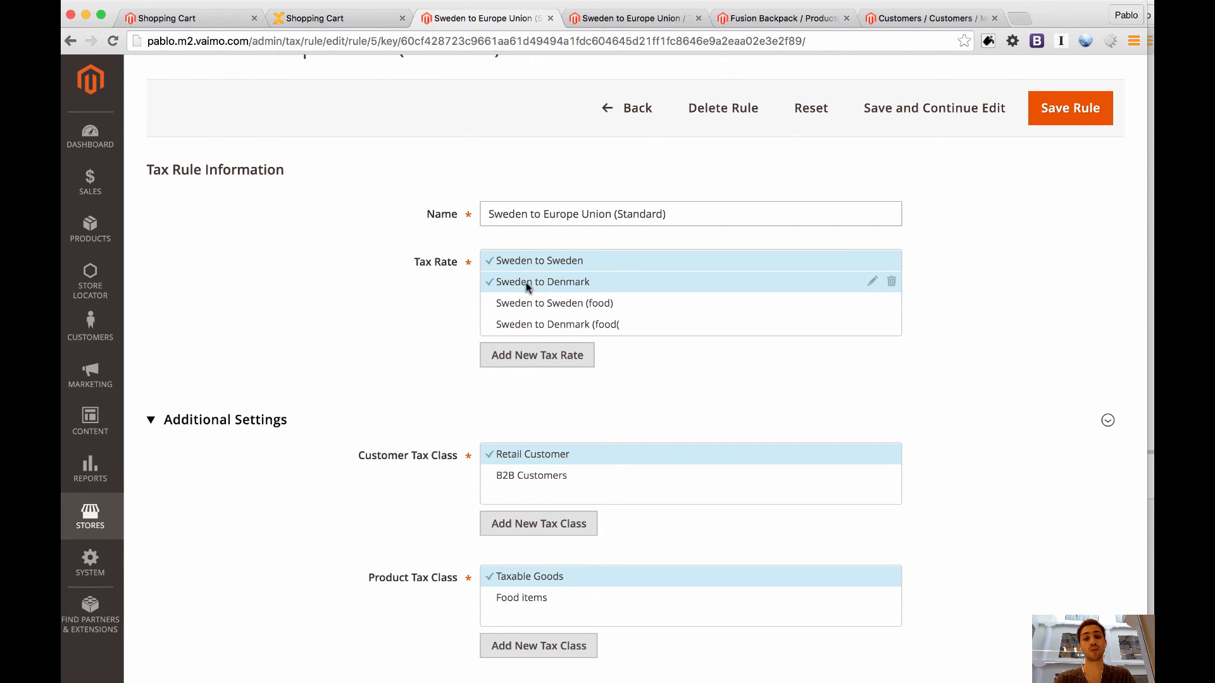
{"action": "scroll", "coordinate": [424, 338], "scroll_direction": "down", "scroll_amount": 2}
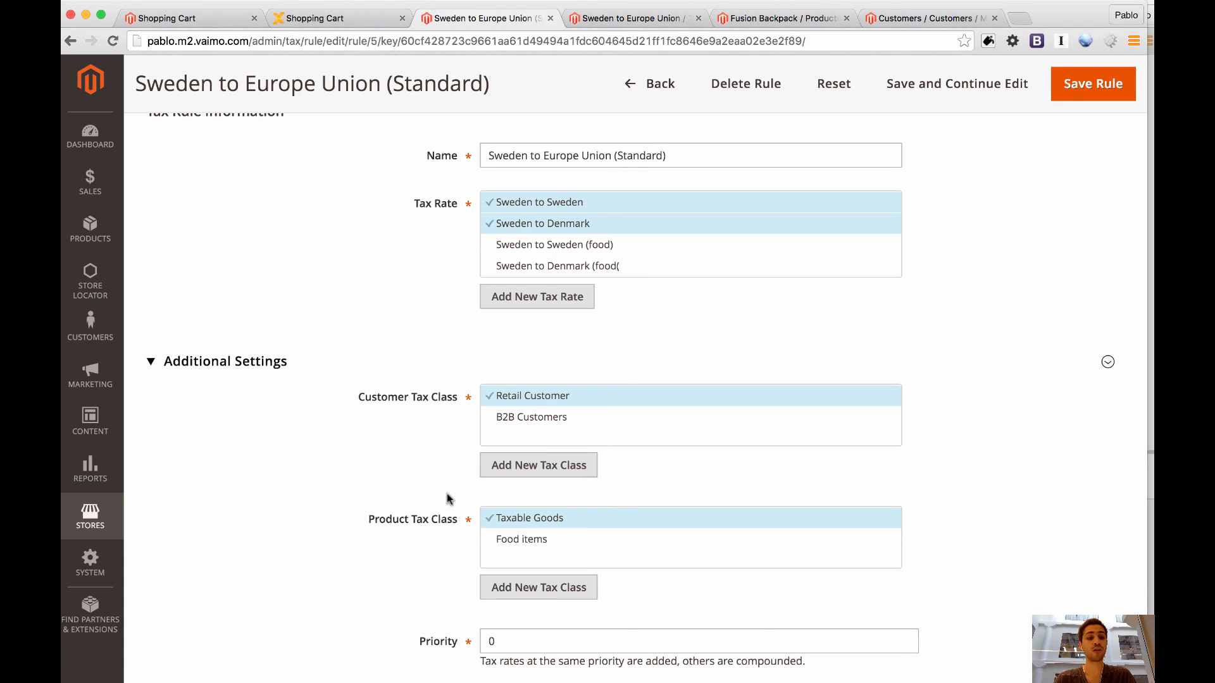
Open the list of tax zones and rates
{"action": "left_click", "coordinate": [103, 535]}
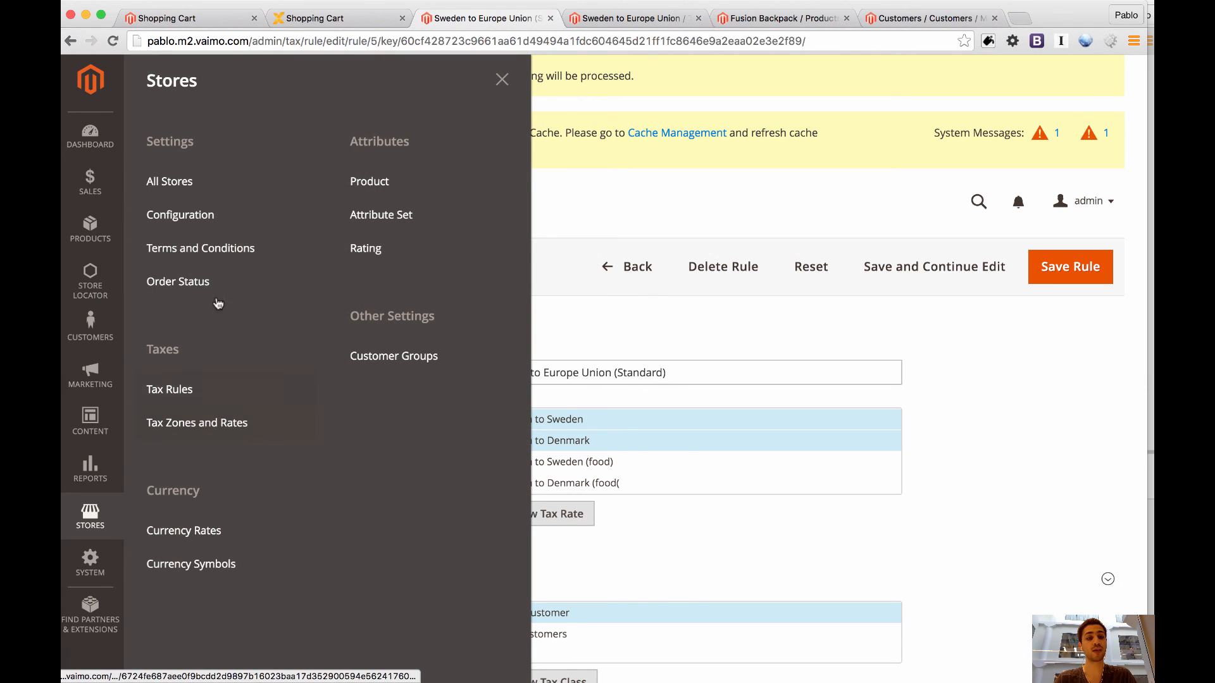
{"action": "left_click", "coordinate": [207, 433]}
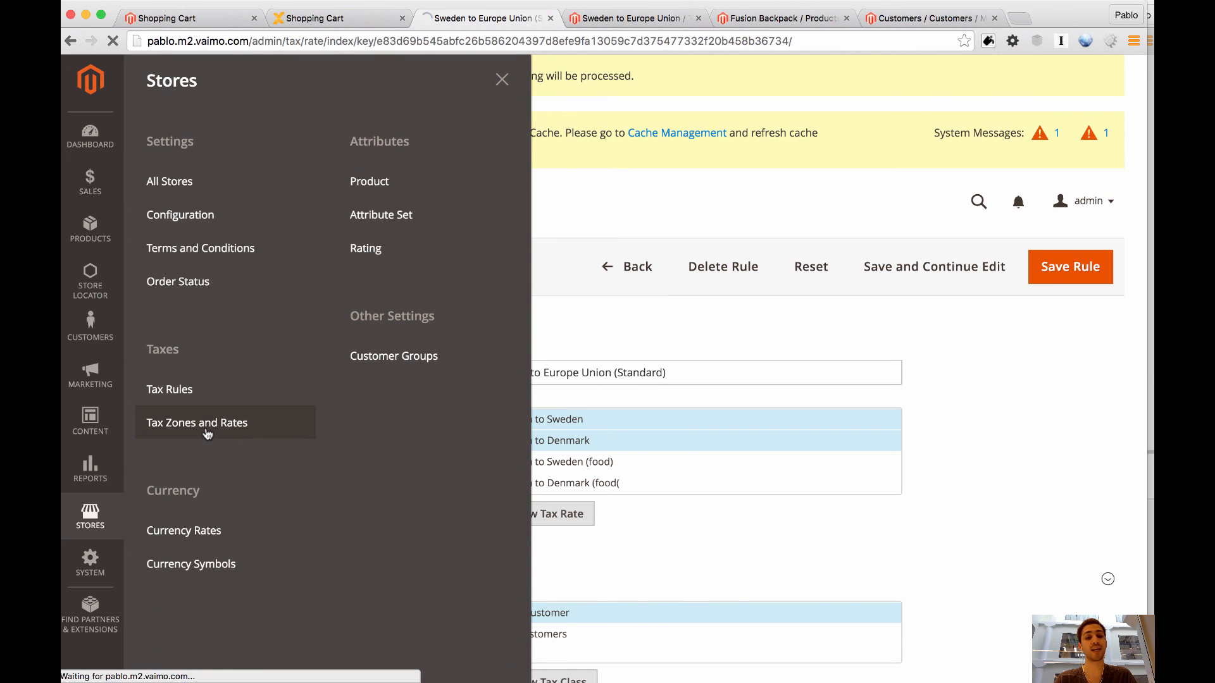